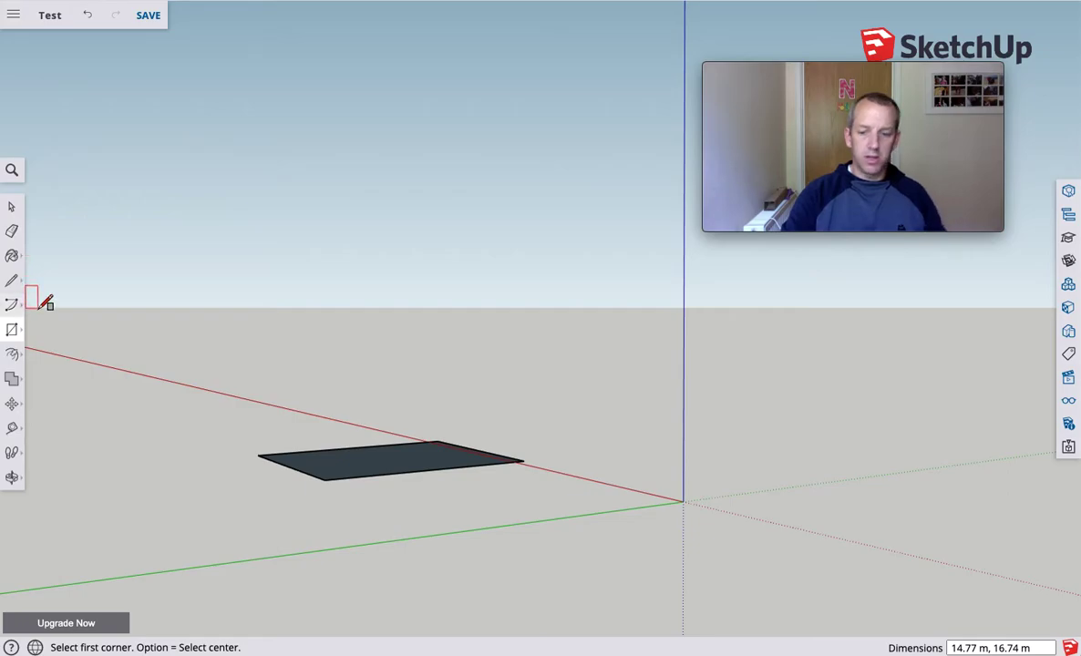
- Extrude the ground rectangle upward about 8.60 m with Push/Pull to form a box
scroll(45, 302, down, 2)
scroll(42, 302, down, 6)
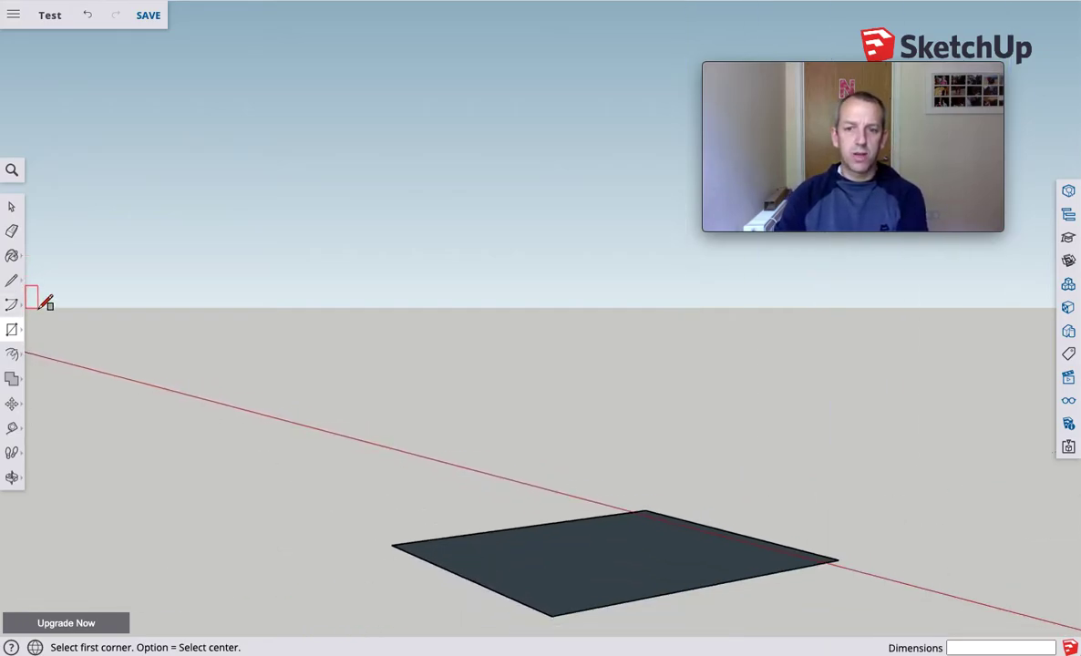
key(p)
drag(310, 449, 339, 357)
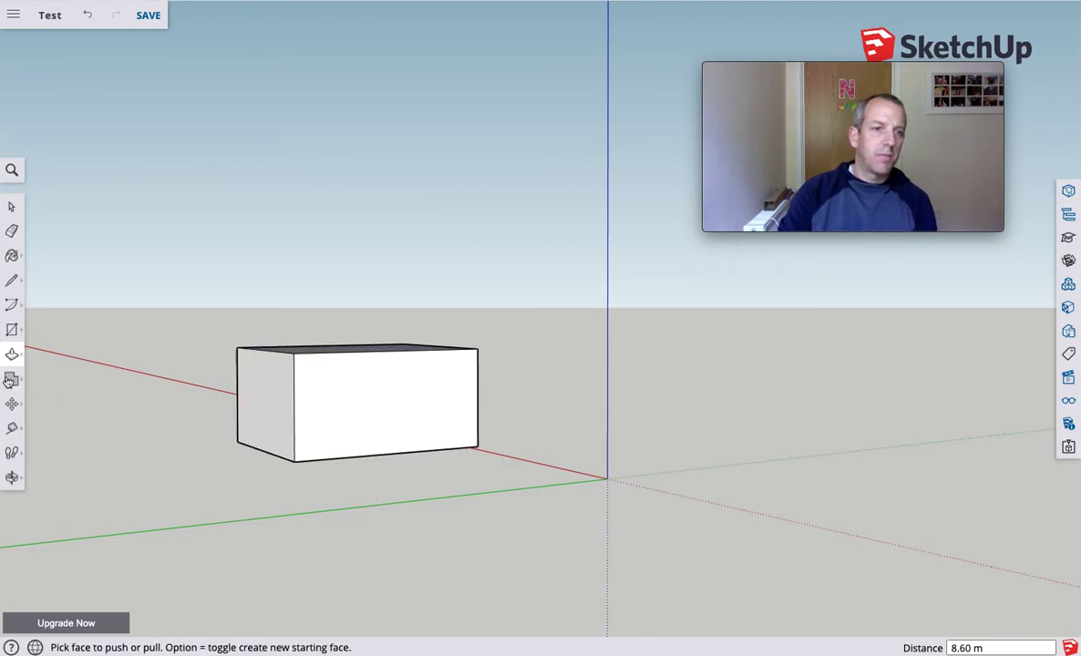
- Push the box's shaded side face inward about 4.81 m to narrow the white end face
click(12, 477)
drag(202, 443, 652, 434)
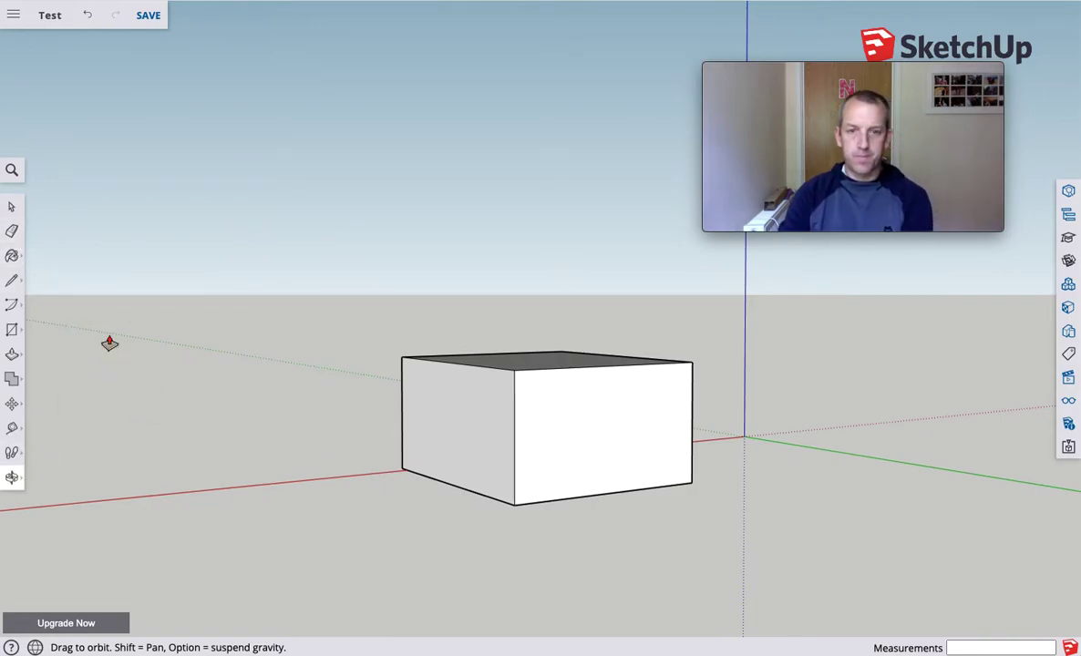
key(p)
drag(473, 447, 536, 439)
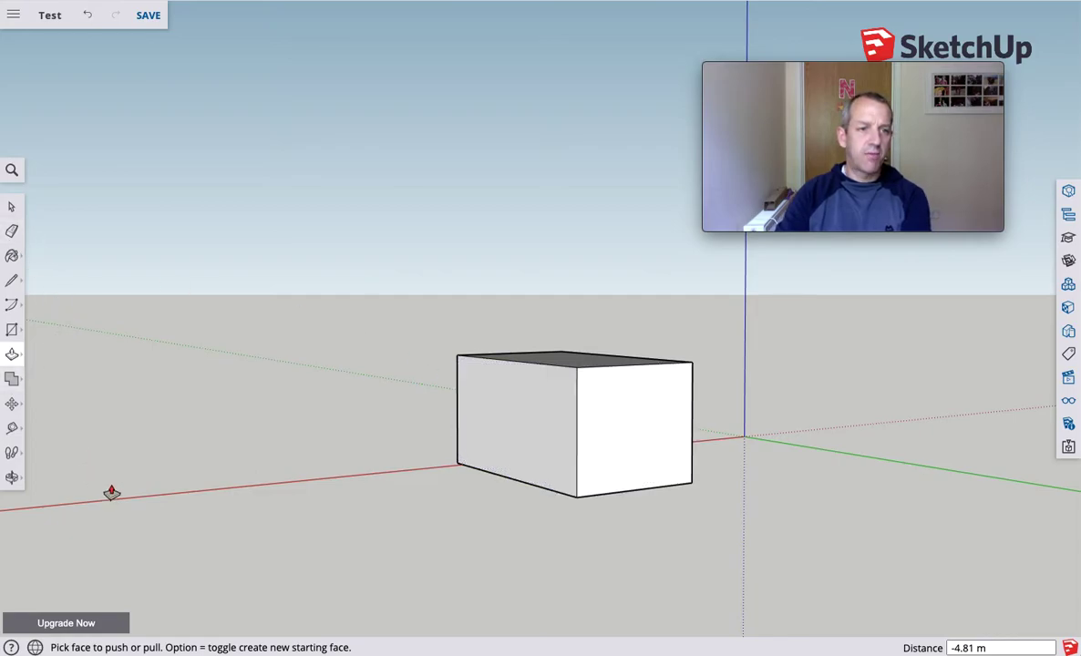
- Draw a vertical line about 1.82 m high from the midpoint of the white end face's upper edge
click(11, 281)
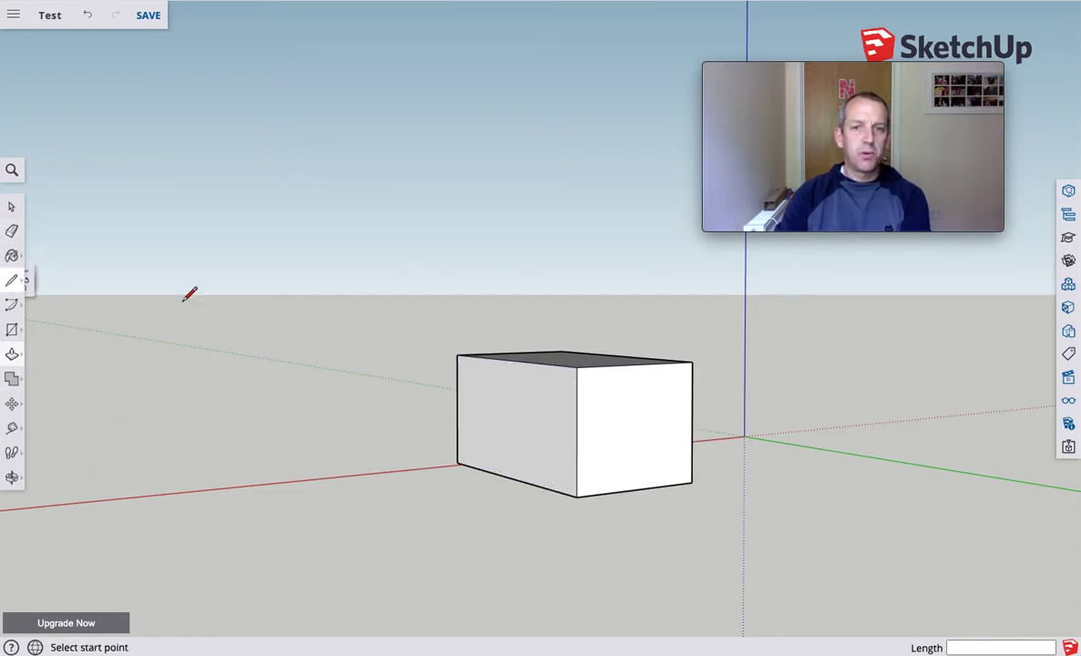
scroll(627, 361, up, 3)
scroll(629, 361, up, 2)
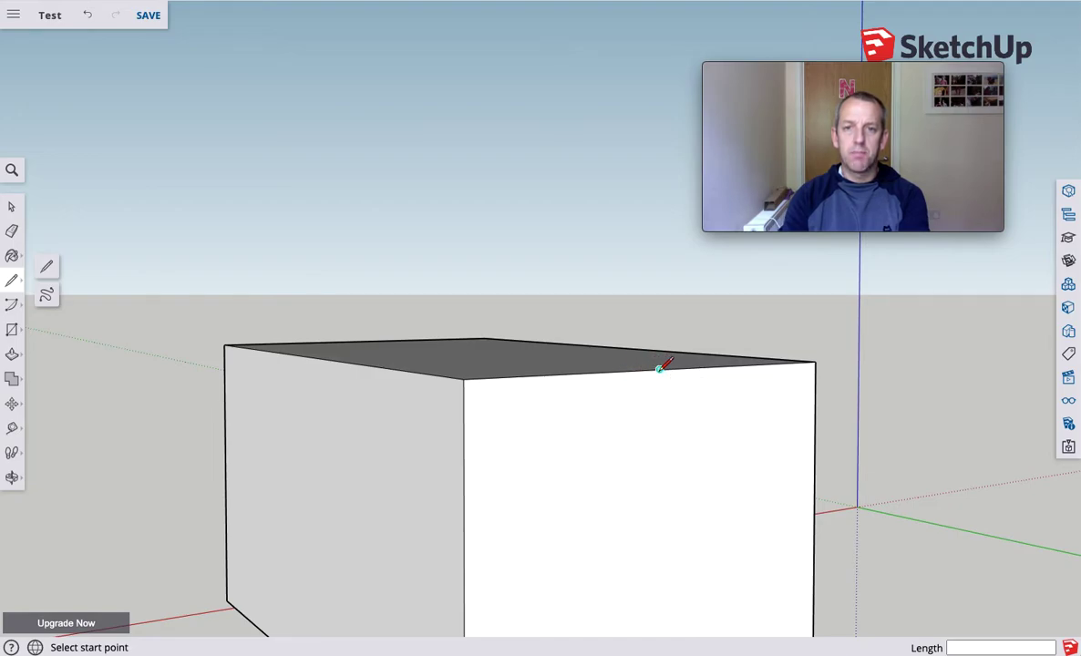
click(660, 369)
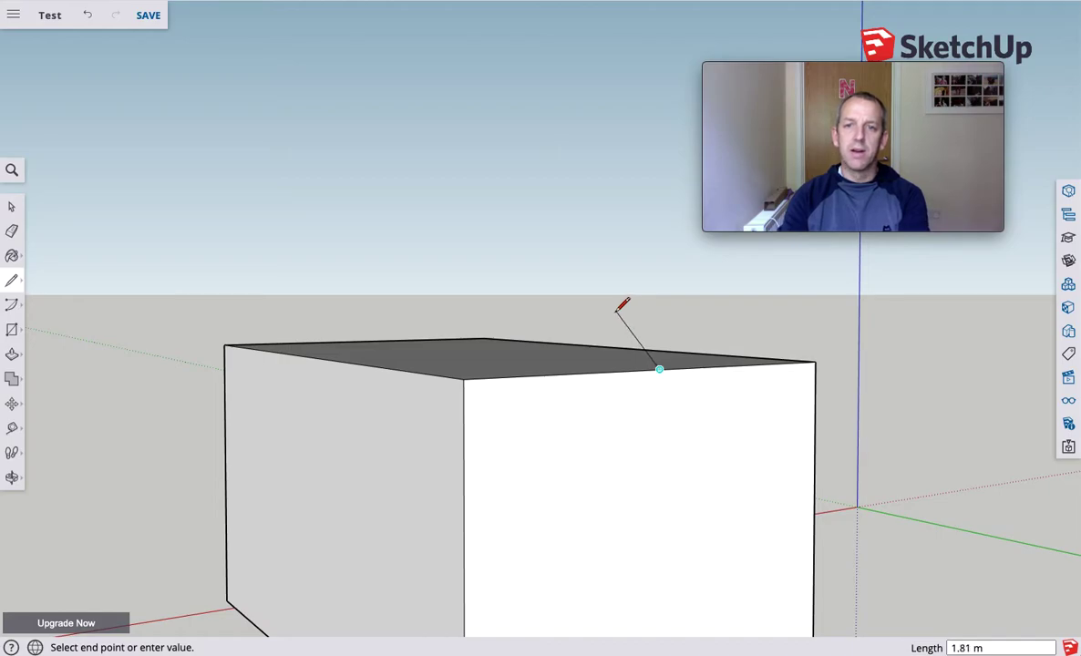
click(659, 288)
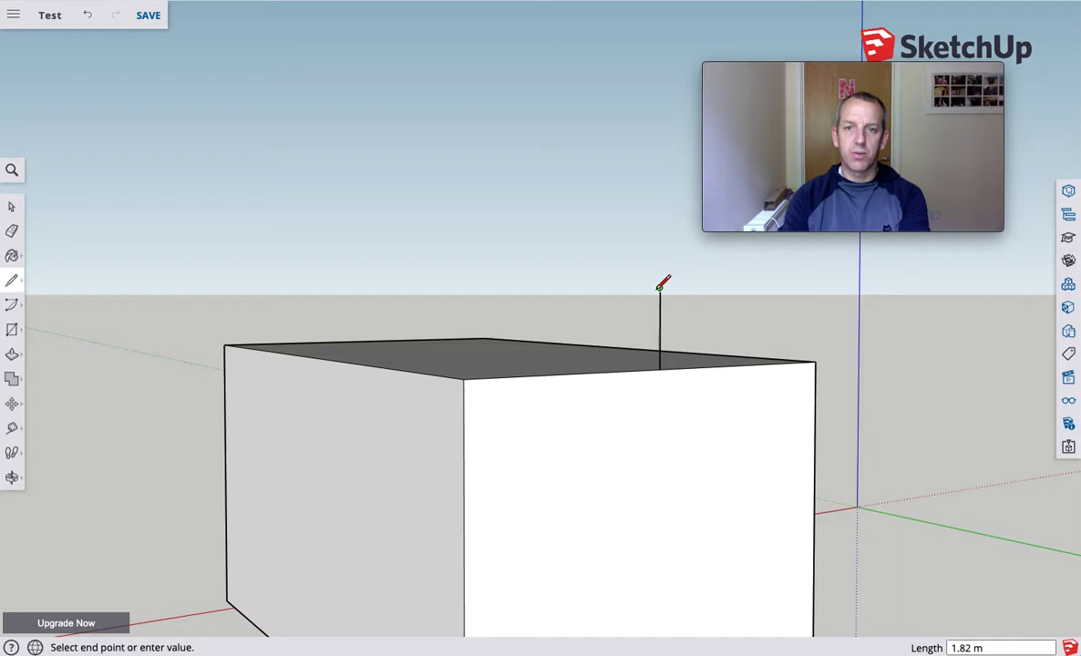
- Draw a sloping line between the top of the vertical line and the end face's left vertical edge
scroll(586, 358, down, 5)
scroll(596, 350, up, 4)
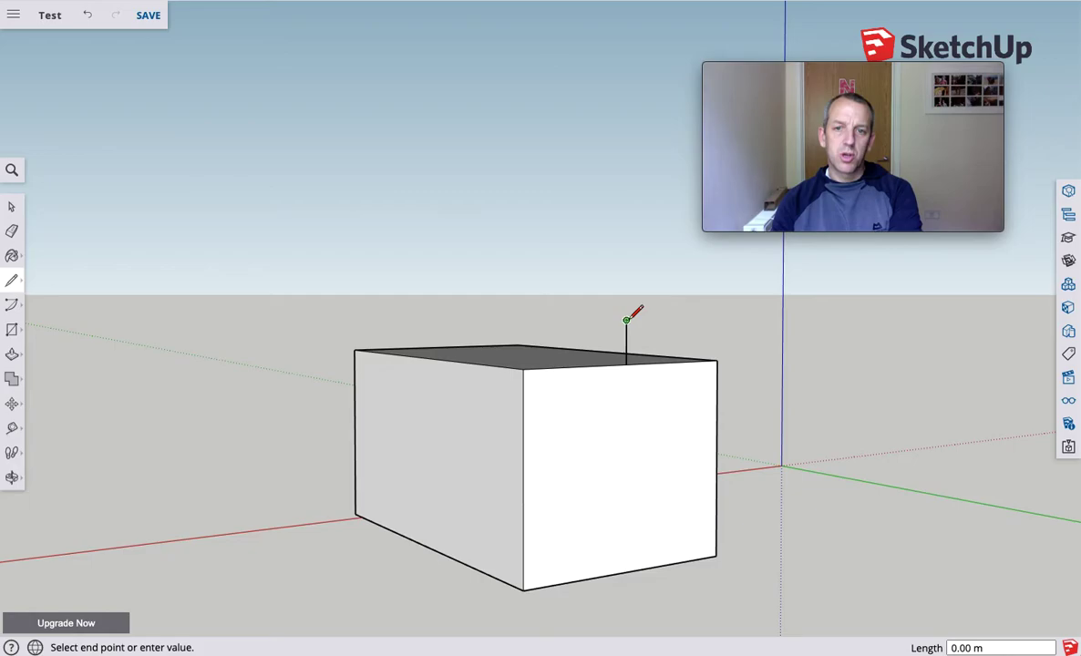
click(527, 445)
click(627, 321)
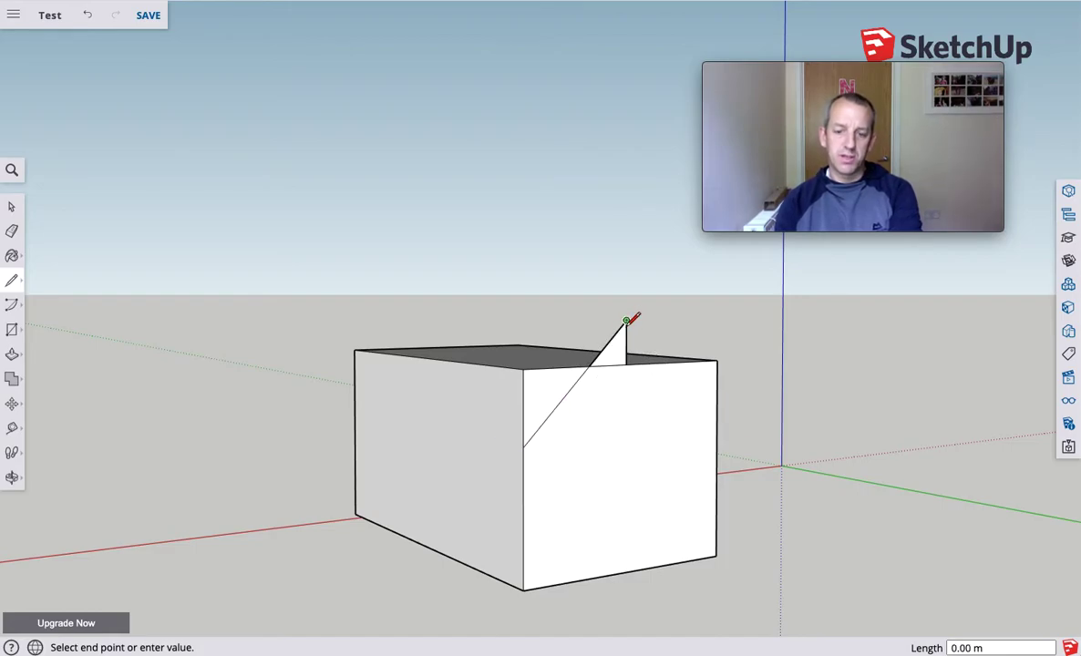
key(Escape)
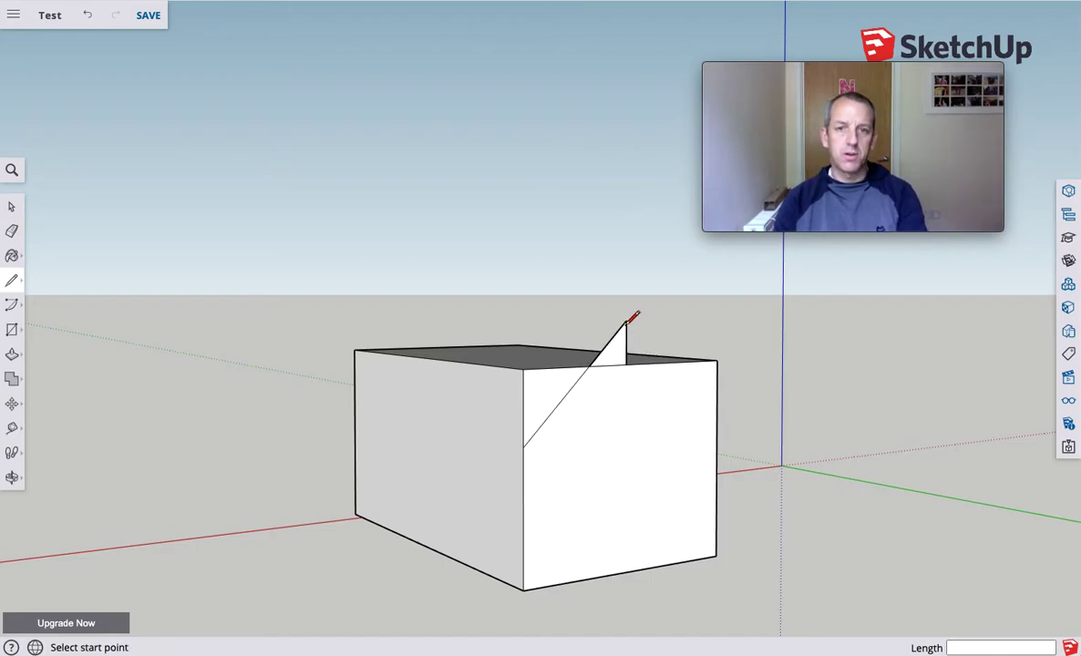
- Draw a level line about 9.96 m across the end face from the slope's foot, and a matching slope about 6.95 m up to the apex
click(523, 447)
click(716, 430)
click(716, 429)
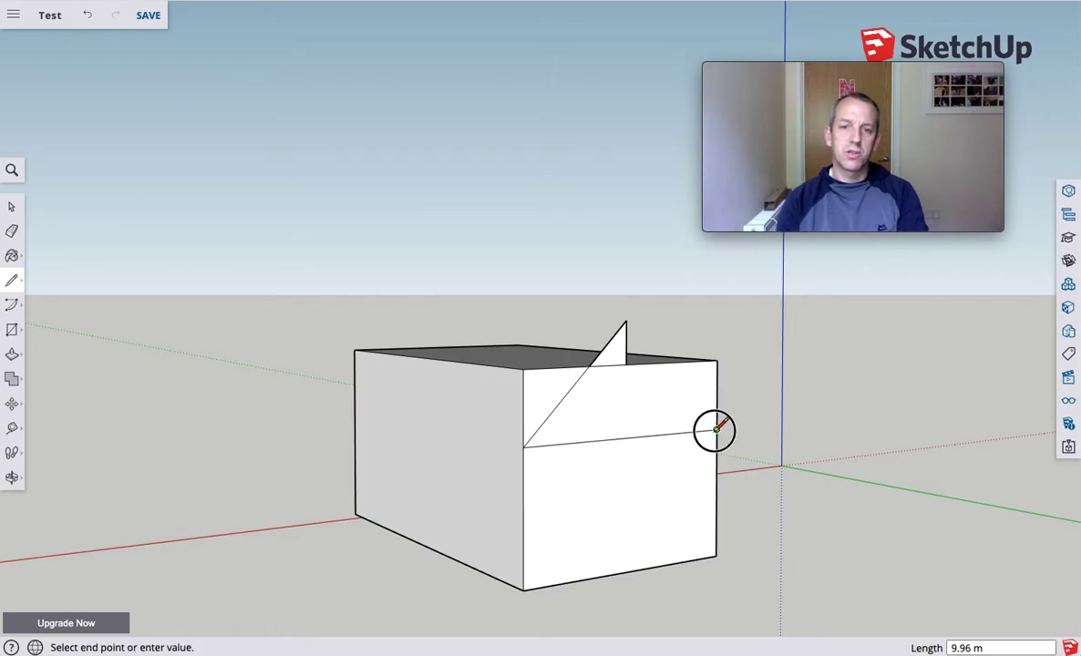
click(626, 321)
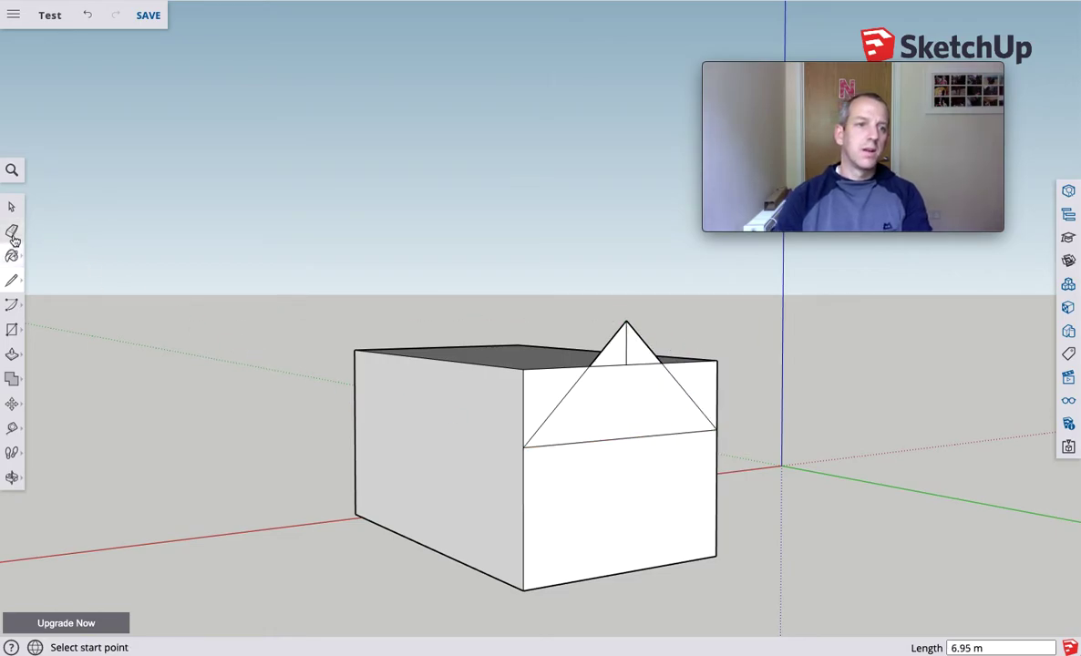
- Erase the horizontal line across the end face and the lines projecting above the box
click(10, 230)
click(675, 434)
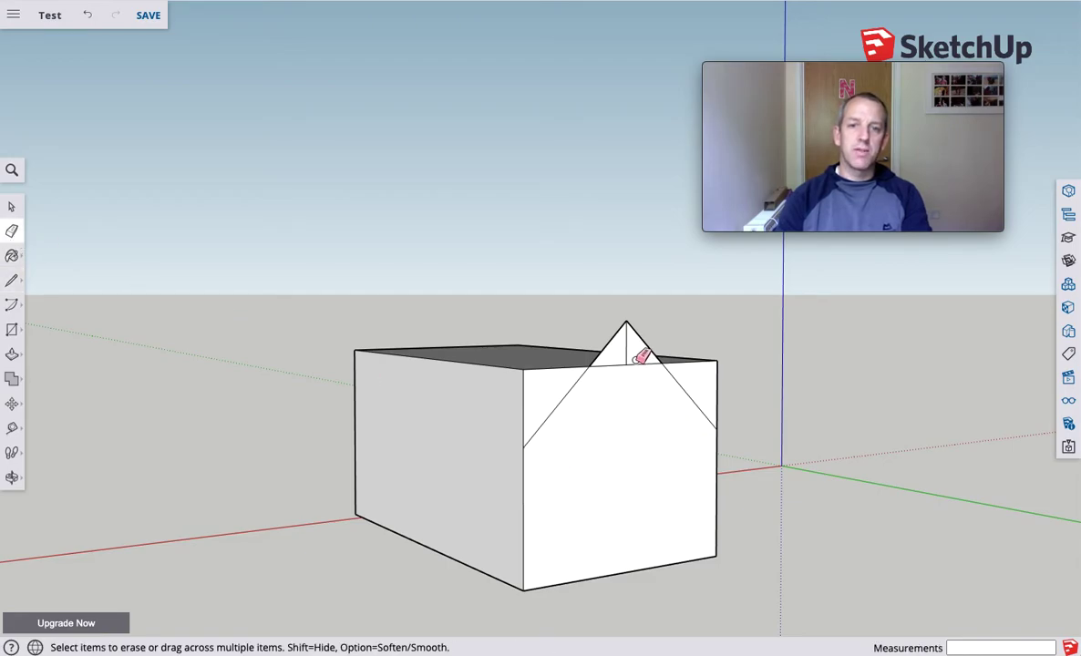
drag(606, 340, 653, 336)
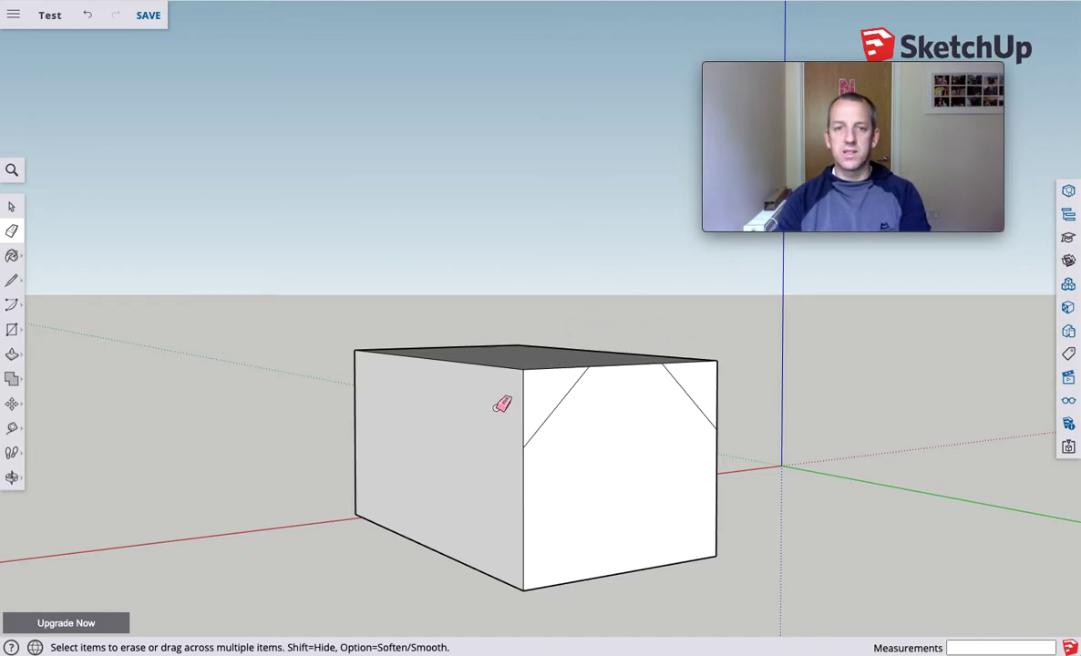
- Push both triangular upper corners of the end face back 16.74 m to cut the sloping roof sides
click(12, 355)
drag(527, 383, 359, 379)
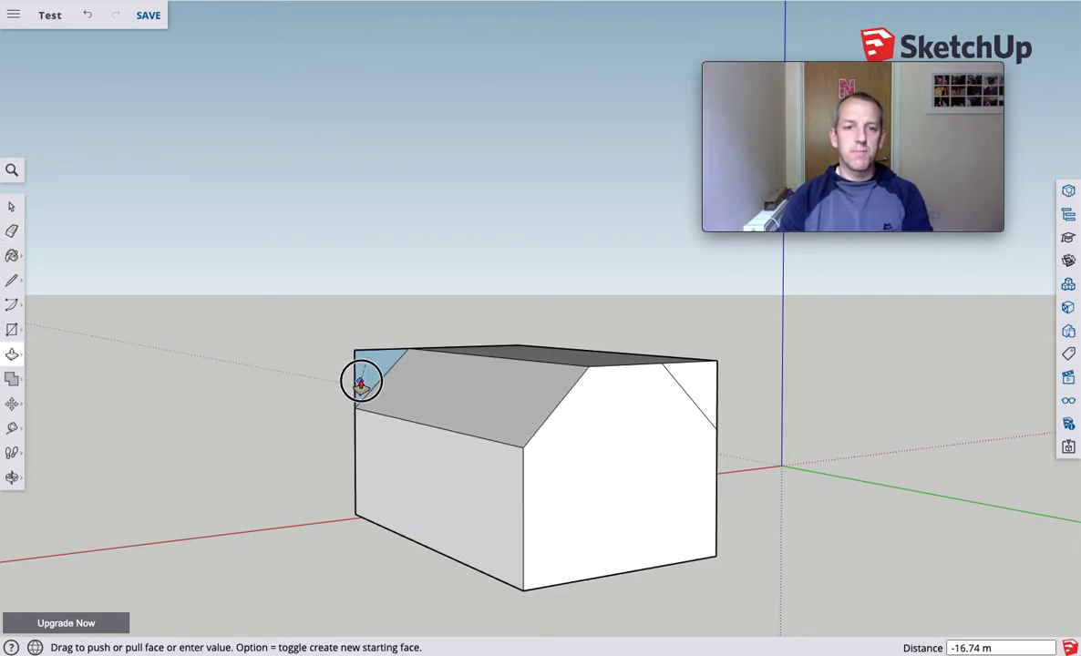
drag(652, 378, 430, 348)
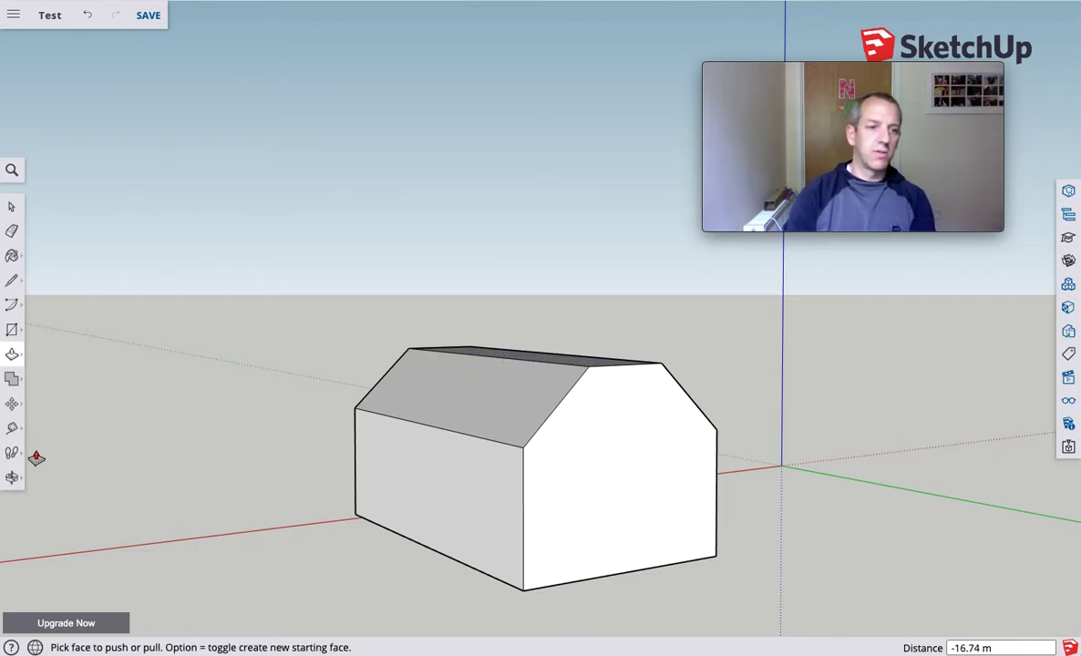
- Offset the building's end-face outline slightly inward to create a thin border
click(11, 481)
drag(645, 449, 309, 473)
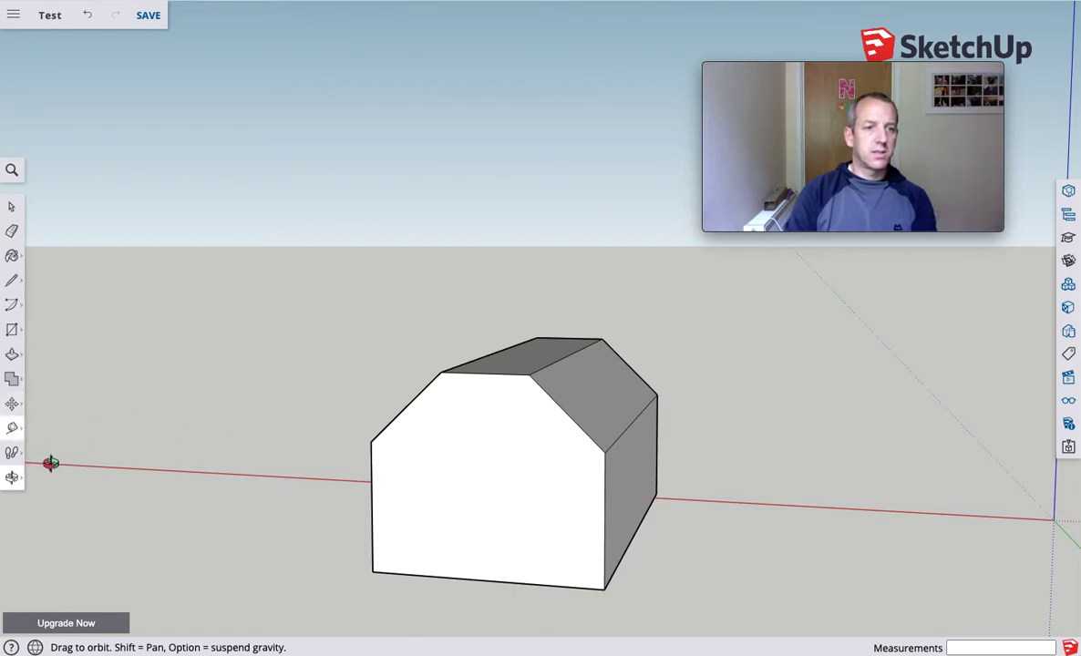
click(13, 357)
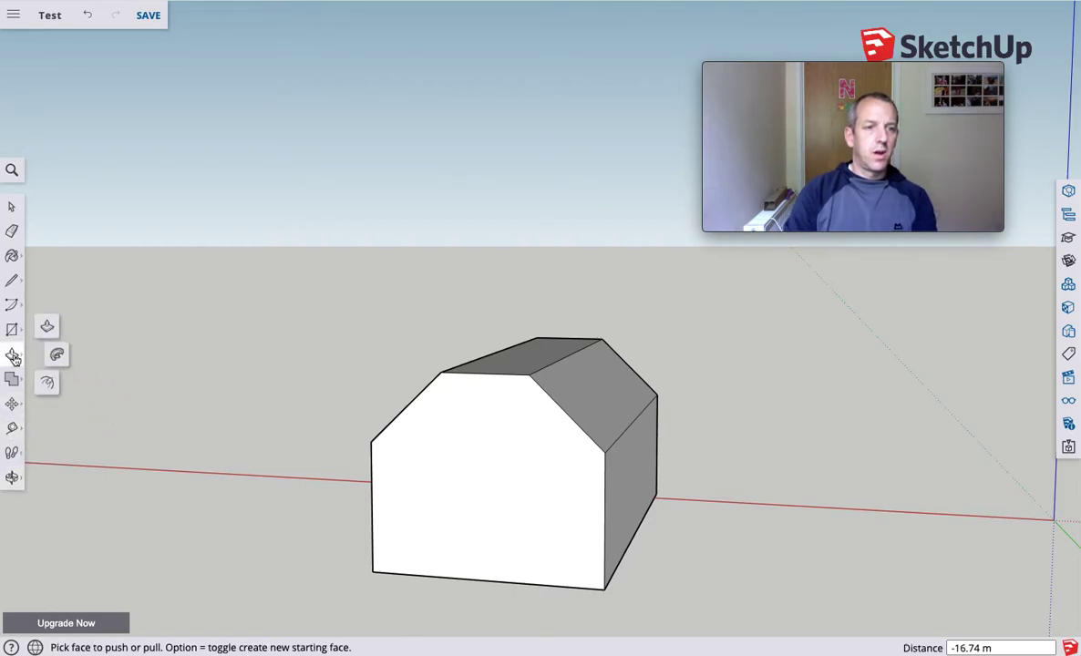
click(49, 385)
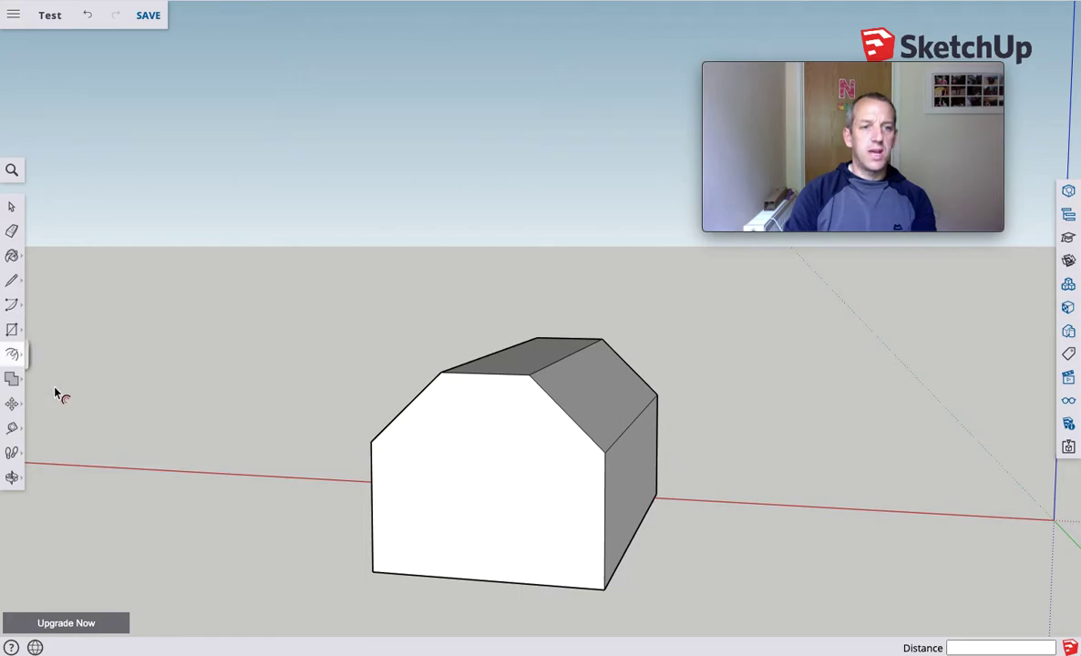
click(449, 498)
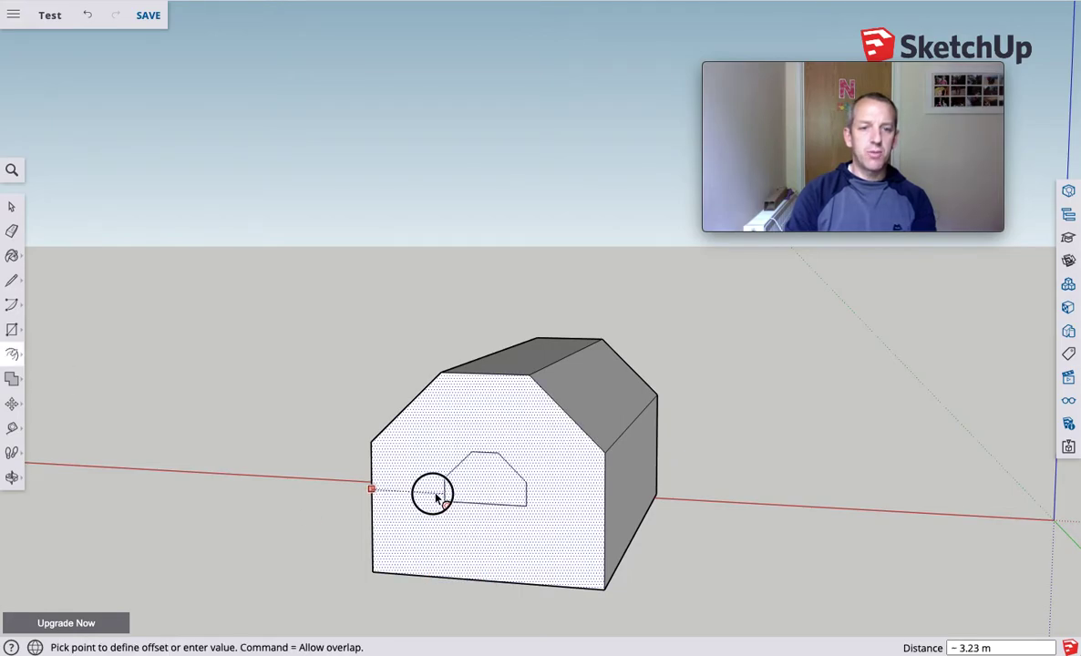
click(383, 502)
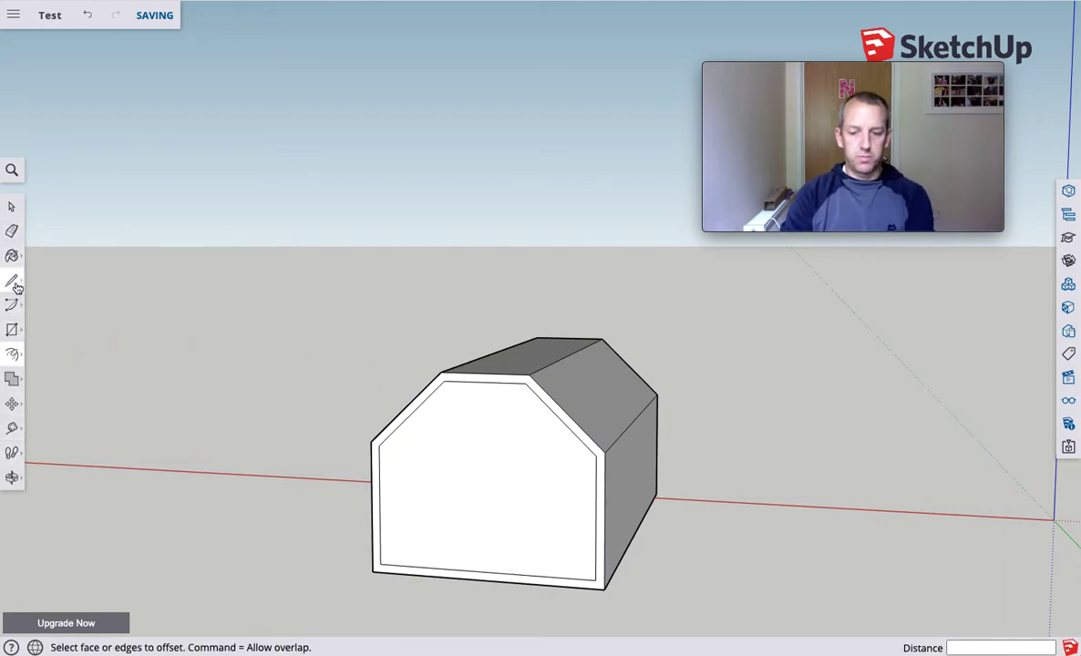
- Recess the inner end face into the building, and push the exposed floor strip down about 0.36 m to remove it
key(p)
click(471, 528)
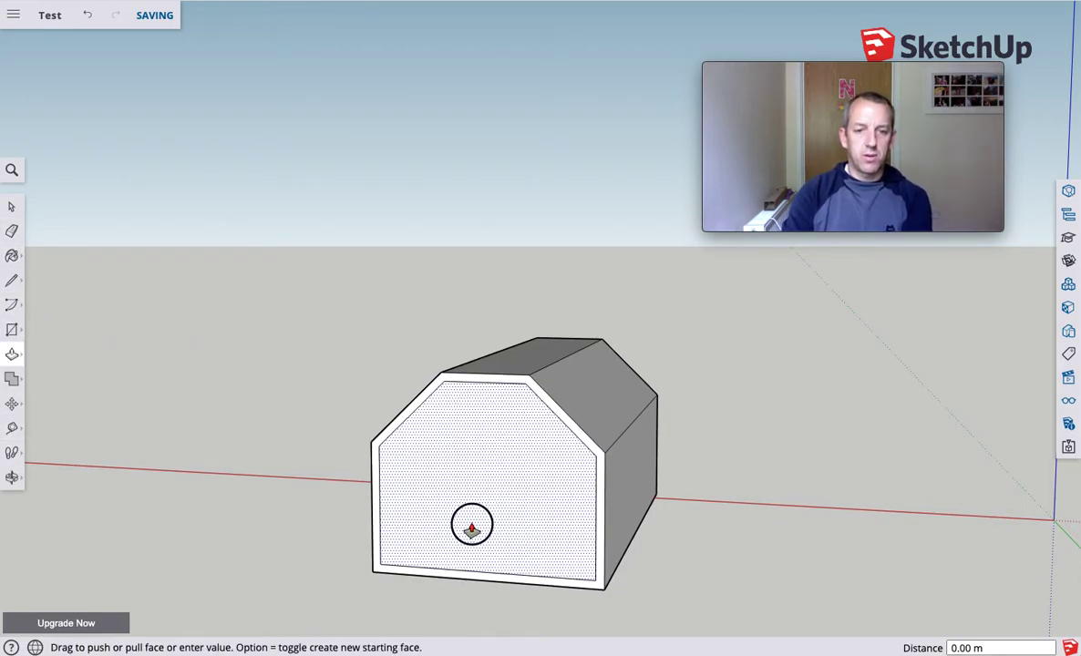
click(492, 491)
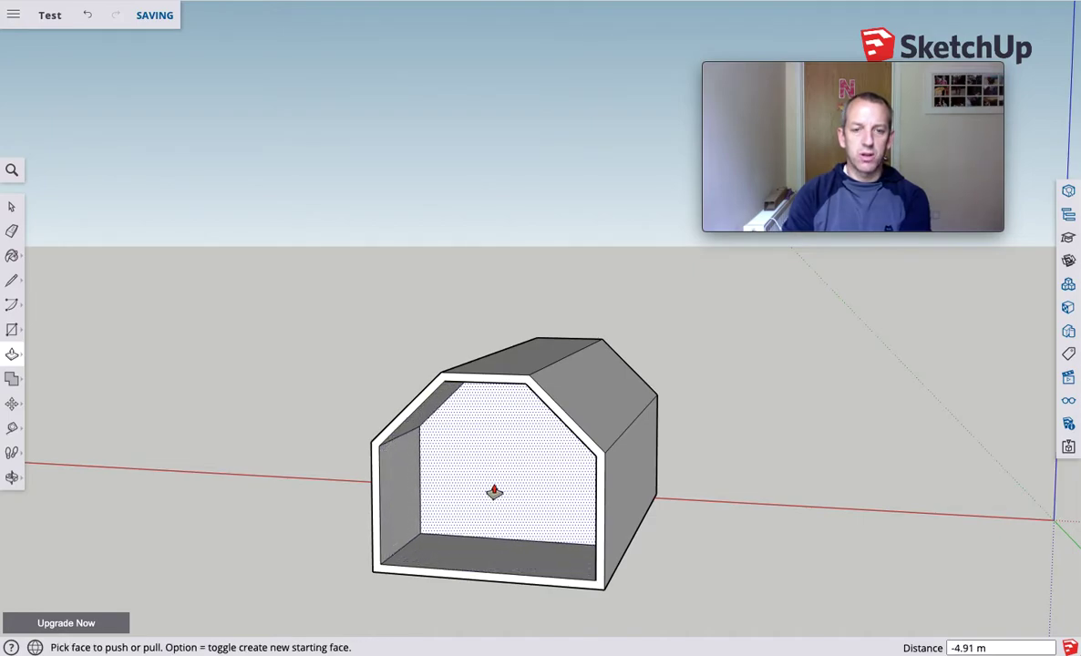
click(490, 514)
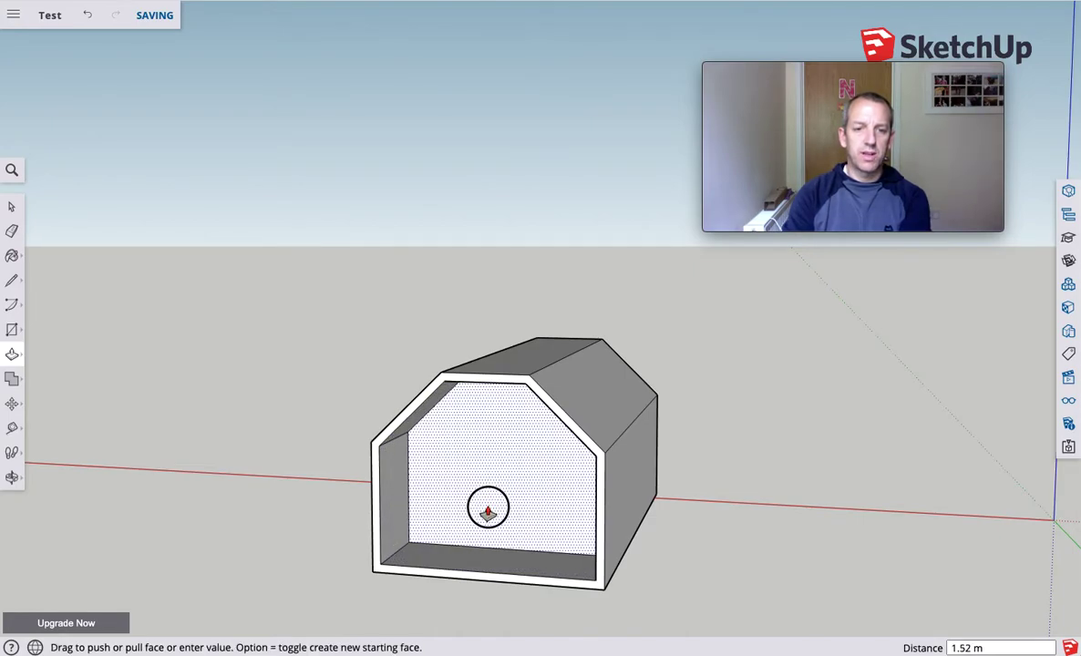
click(484, 529)
click(476, 562)
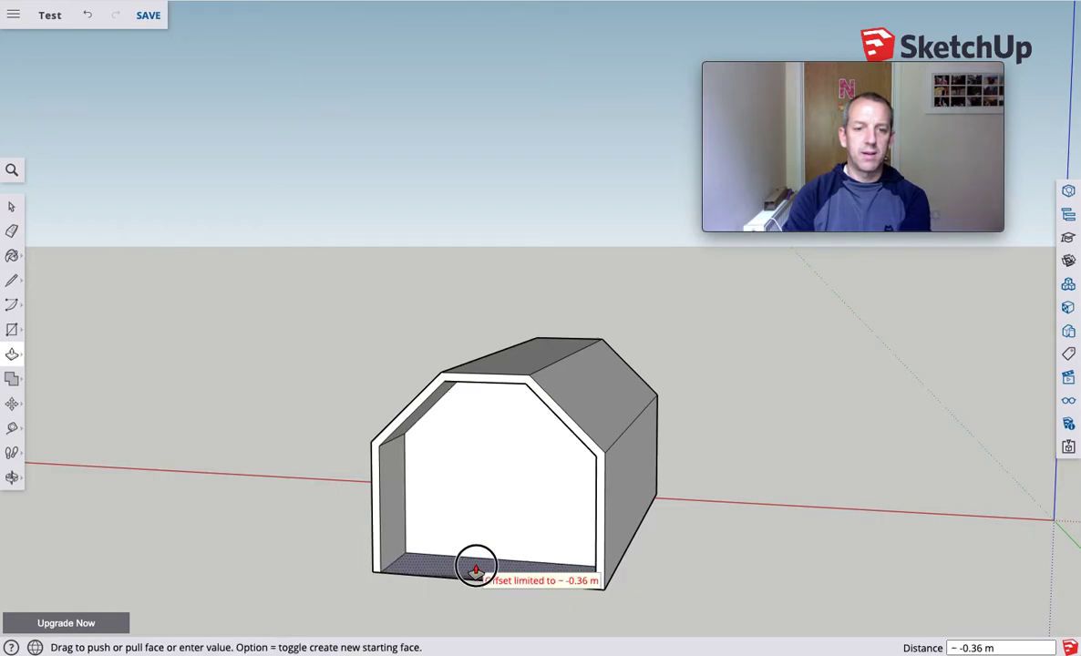
click(476, 570)
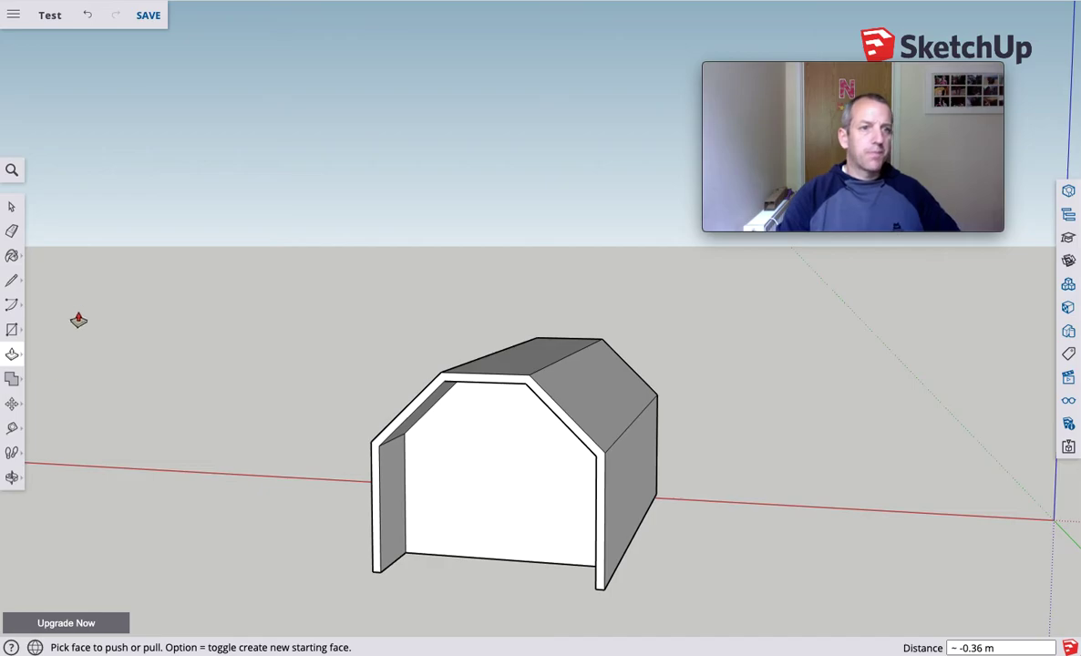
- Draw two parallel horizontal lines about 9.24 m long across the recessed end wall near mid-height
click(12, 477)
drag(421, 481, 549, 424)
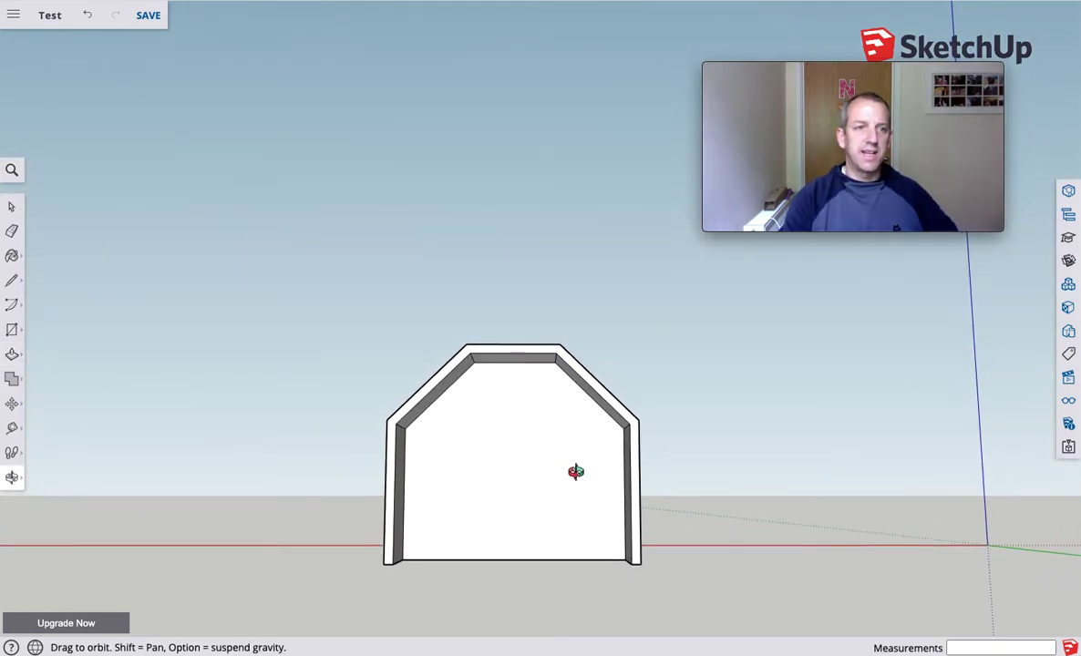
click(12, 281)
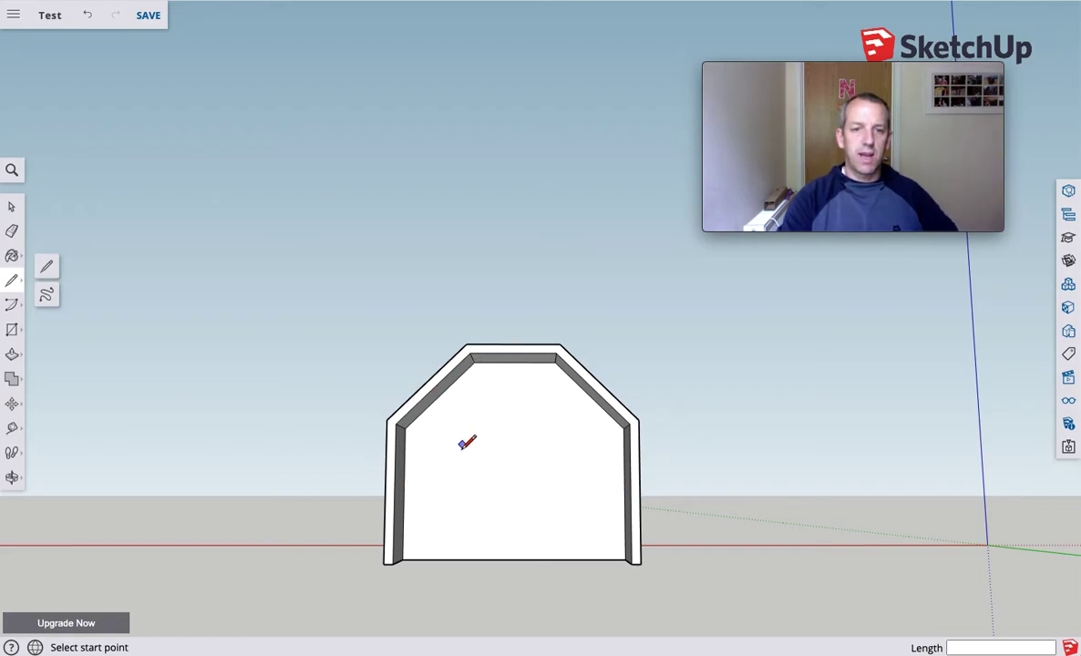
click(404, 469)
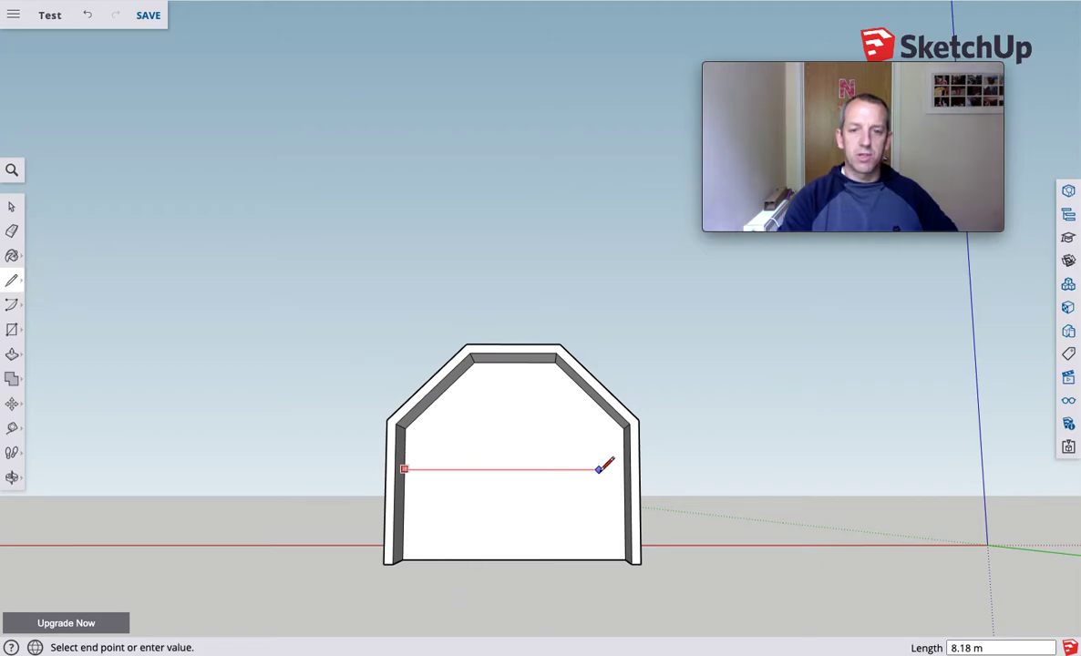
click(624, 468)
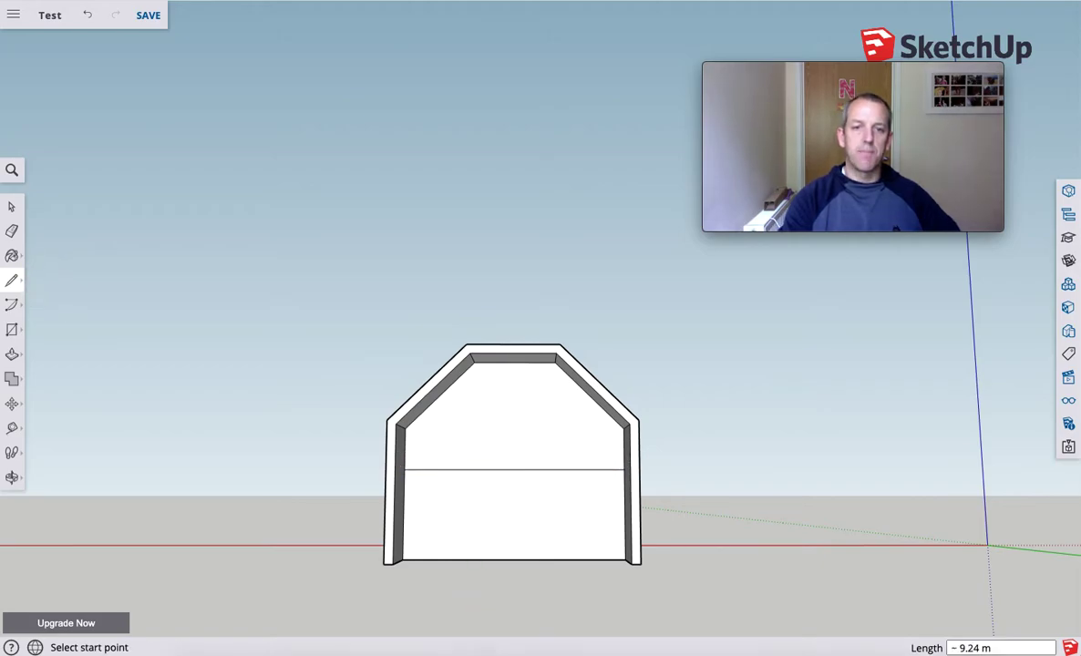
click(404, 485)
click(625, 485)
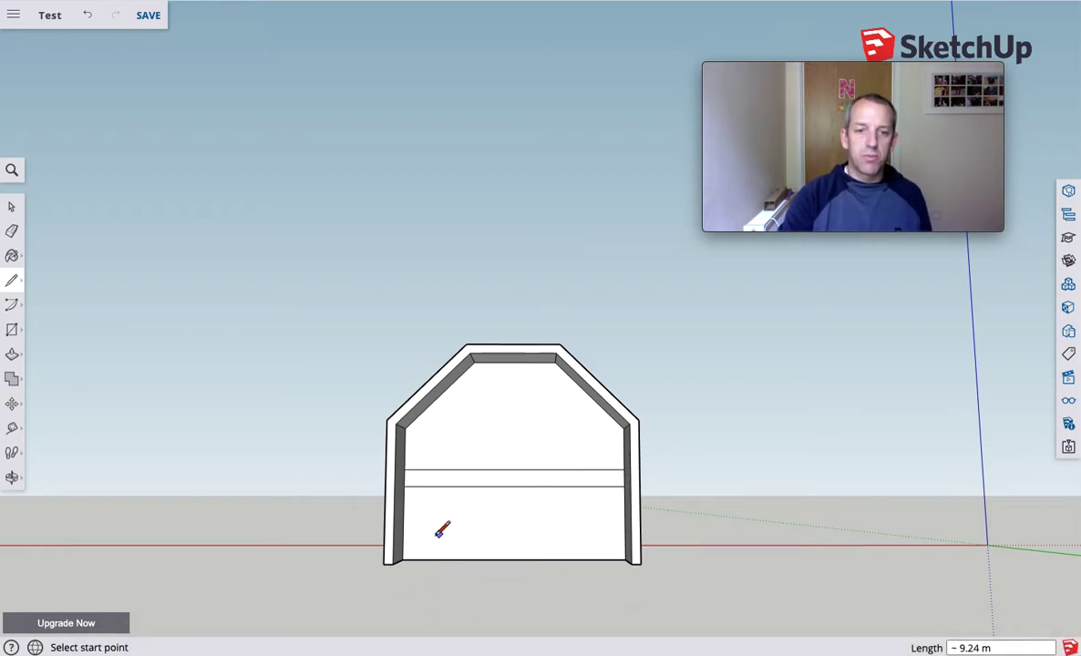
- Draw a lower horizontal line across the recessed end wall and four vertical lines above it to outline two windows
click(404, 532)
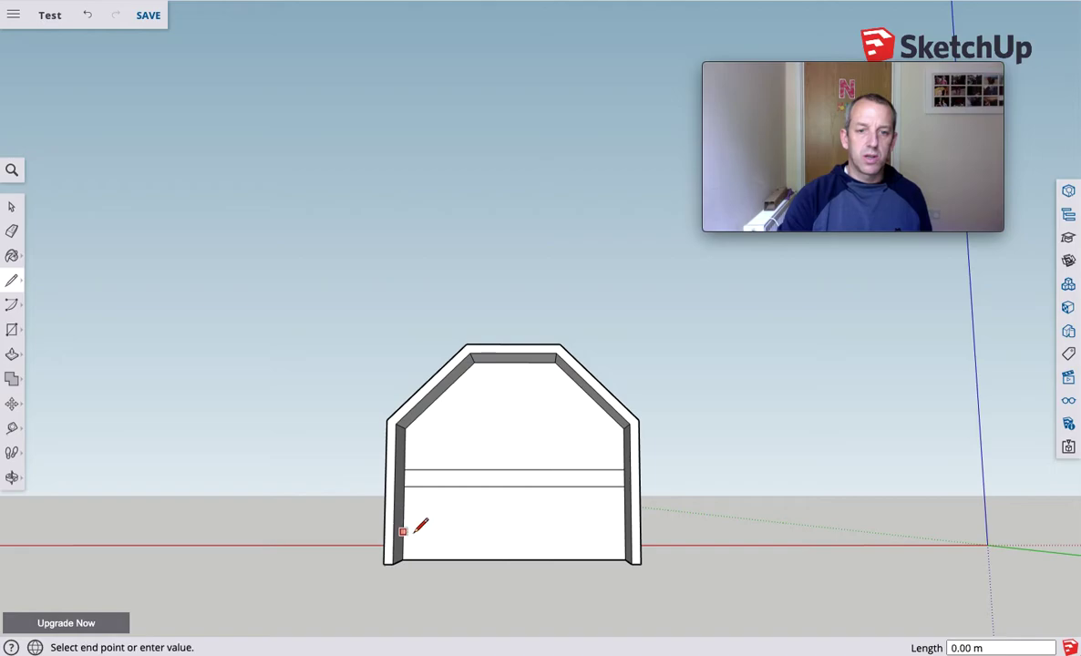
click(625, 531)
click(423, 486)
click(424, 531)
click(475, 487)
click(475, 531)
click(491, 487)
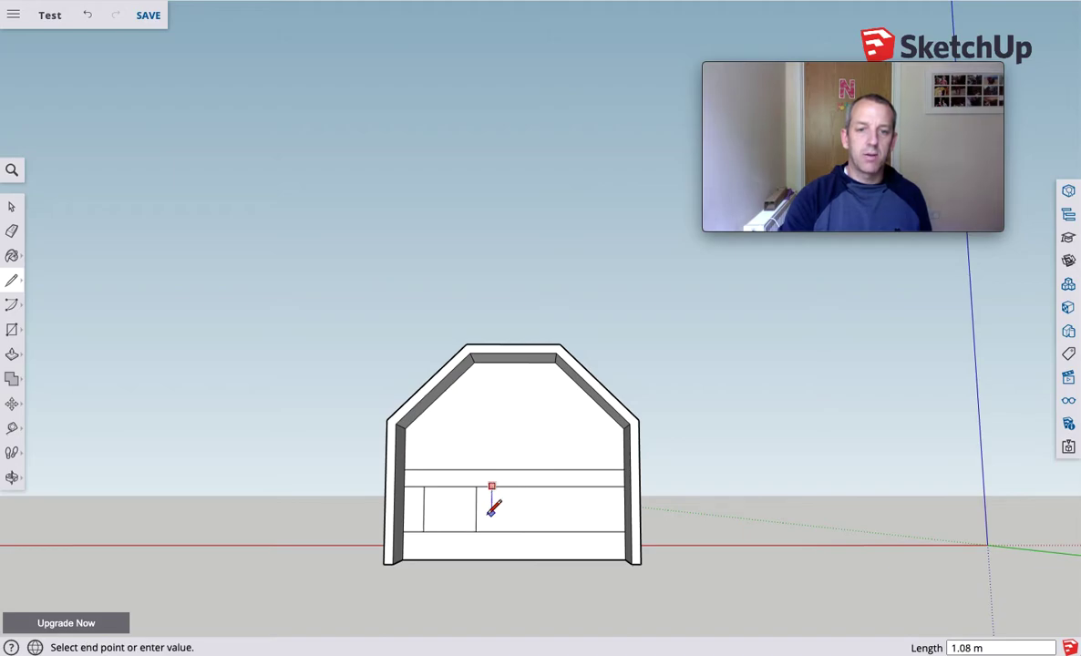
click(492, 531)
click(542, 487)
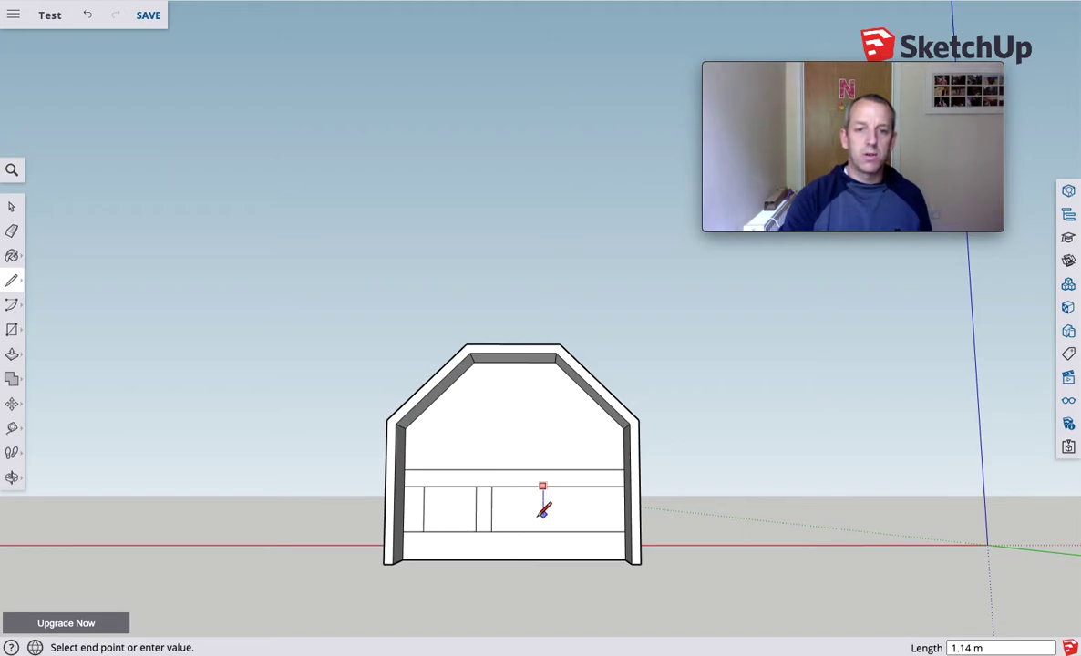
click(543, 531)
- Draw two vertical lines about 3.00 m long beside the windows, from the lower line of the upper pair to the floor, for a door
click(559, 486)
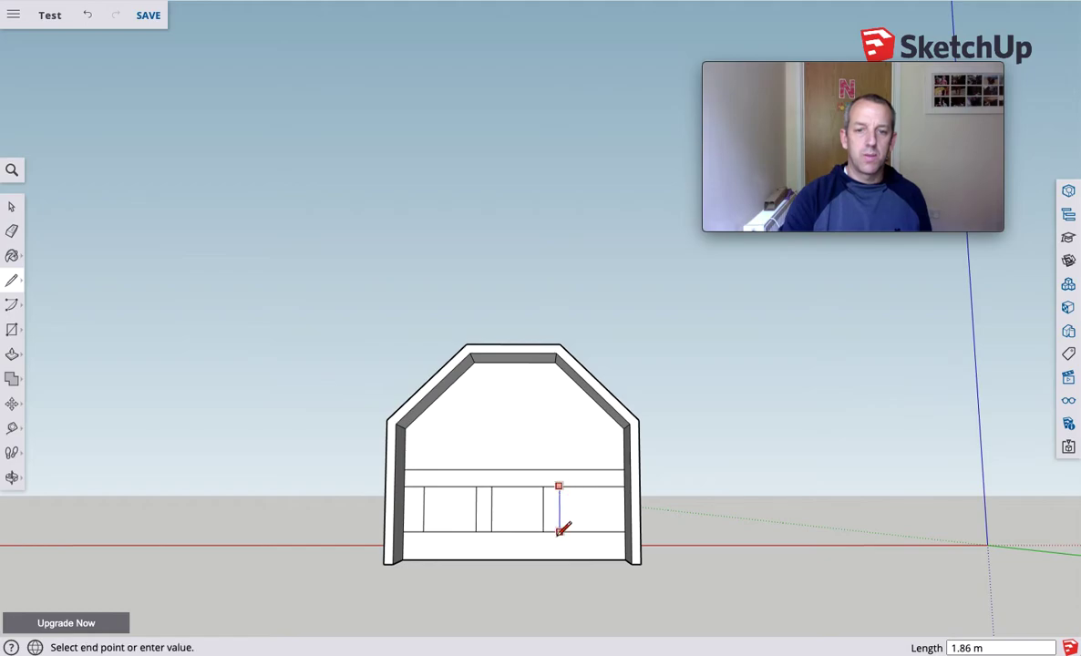
click(559, 558)
click(603, 486)
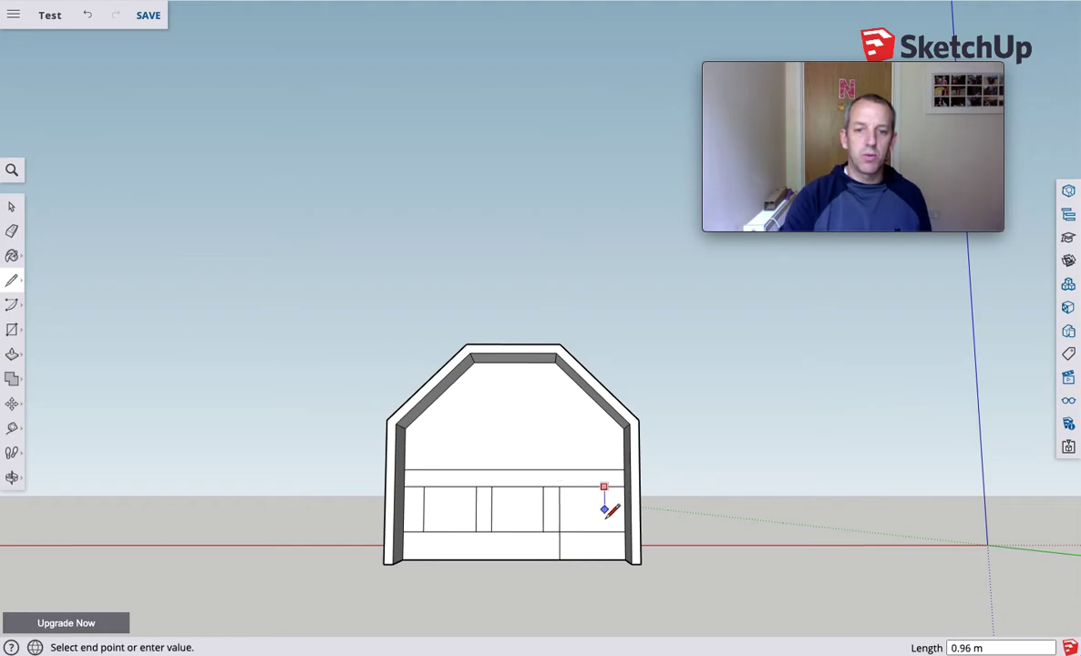
click(603, 558)
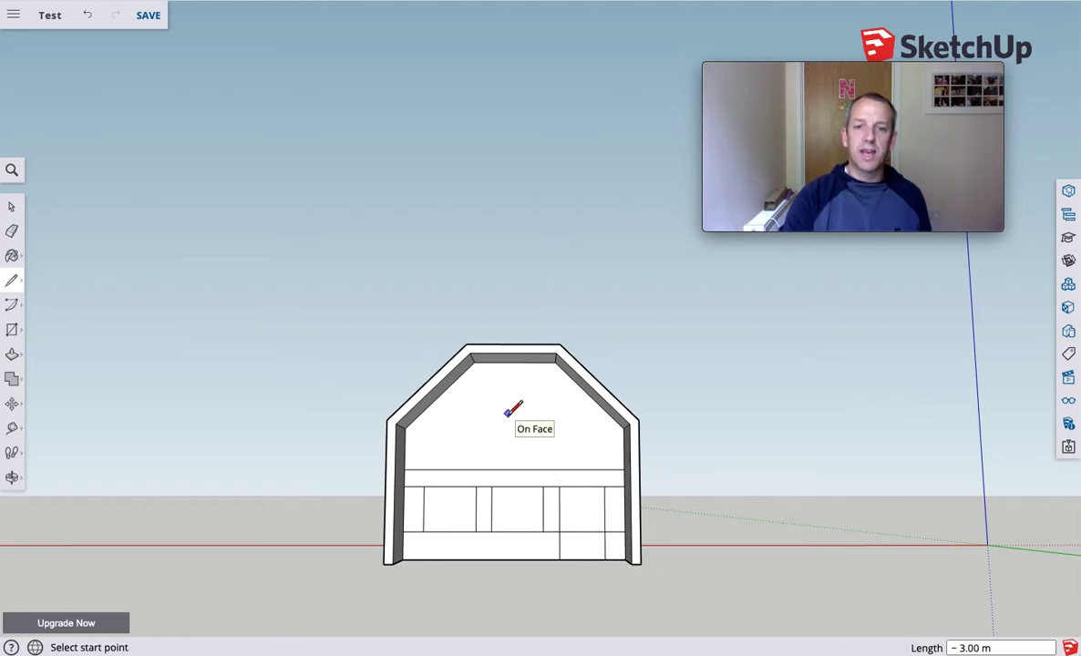
- Erase the leftover line segments beside and between the two window outlines on the end wall
click(12, 477)
drag(509, 473, 388, 544)
drag(527, 567, 582, 608)
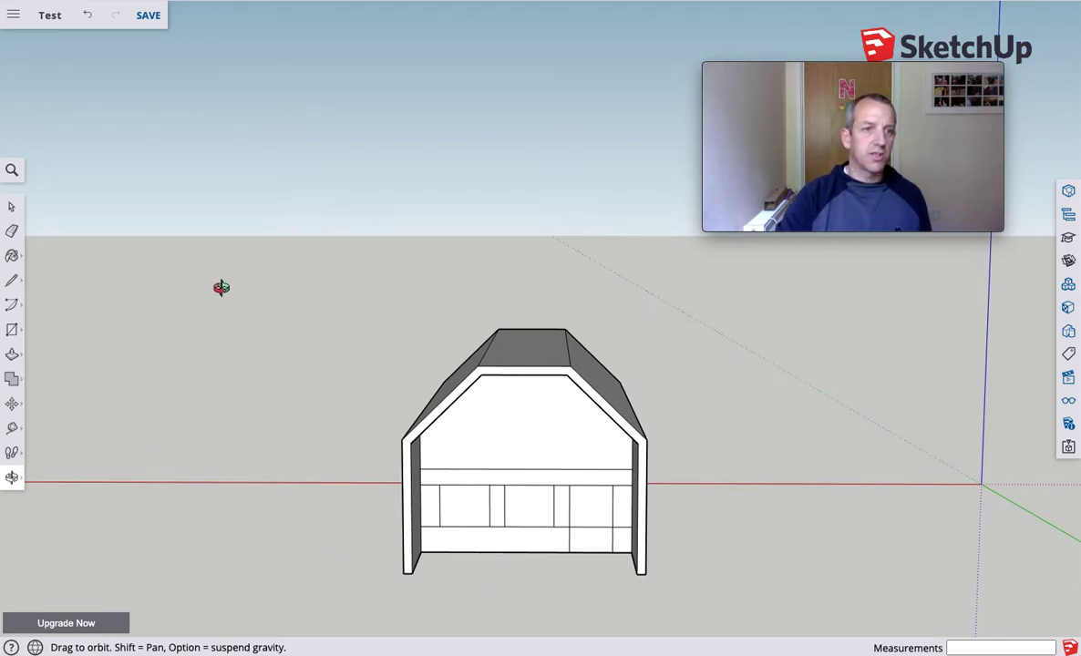
drag(434, 434, 137, 379)
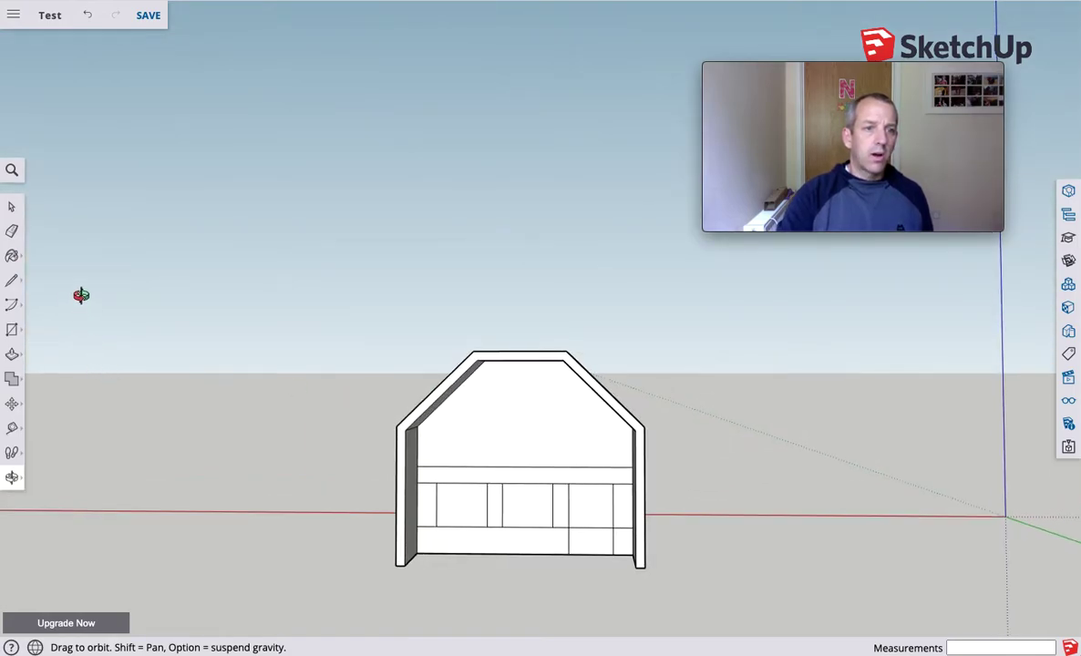
click(11, 231)
scroll(545, 571, up, 3)
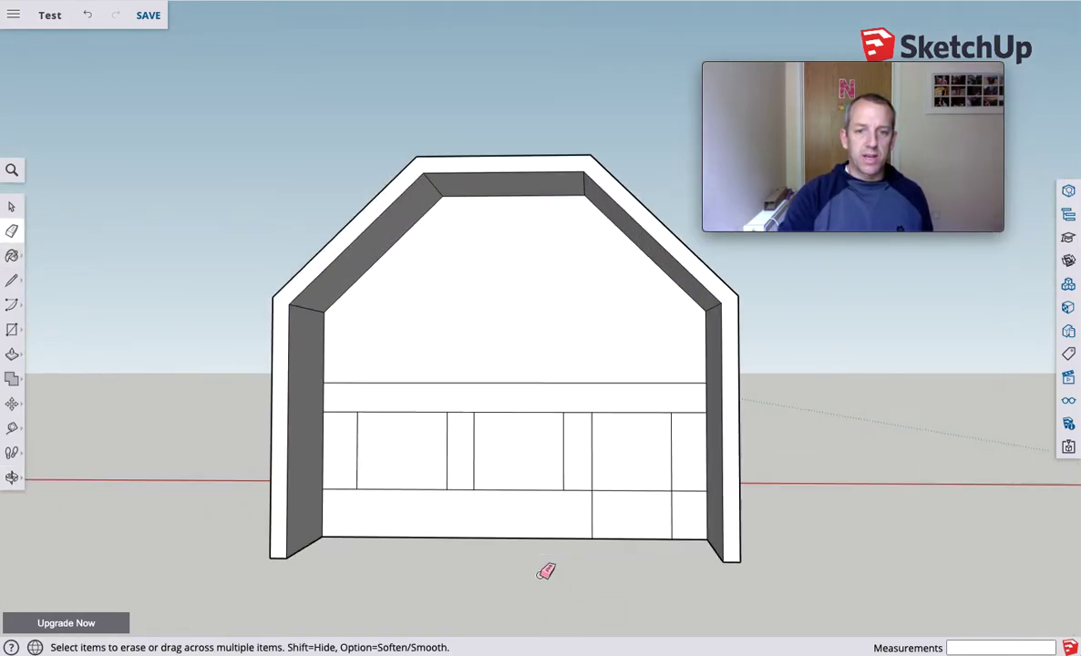
drag(459, 406, 460, 504)
drag(576, 507, 579, 401)
drag(345, 397, 340, 492)
- Erase the leftover line segments across and beside the door outline, and undo the removal of the door's top edge
drag(556, 538, 646, 430)
mouse_move(693, 506)
mouse_down()
mouse_move(682, 406)
mouse_move(625, 415)
mouse_up()
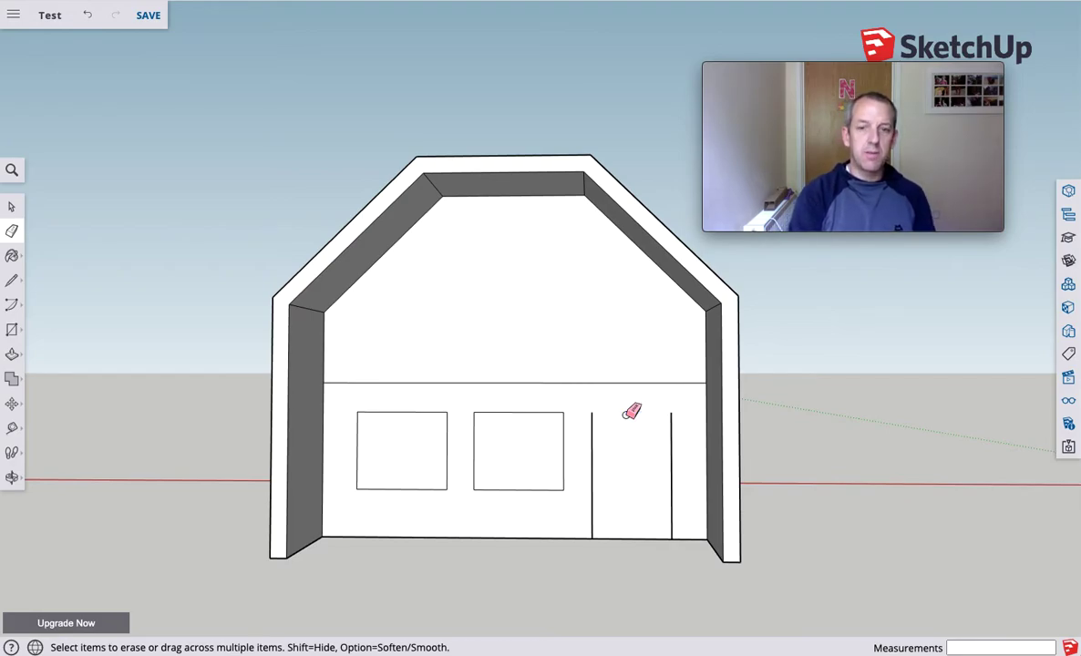
key(z)
key(ctrl+z)
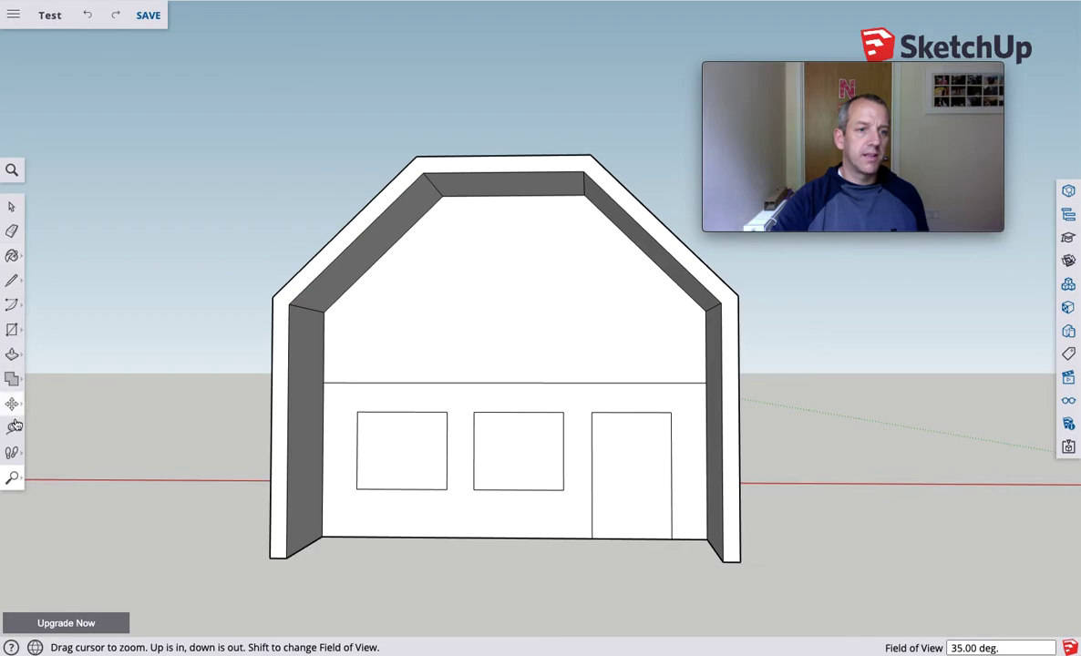
- Push both window faces slightly back into the end wall to form shallow recesses
click(12, 453)
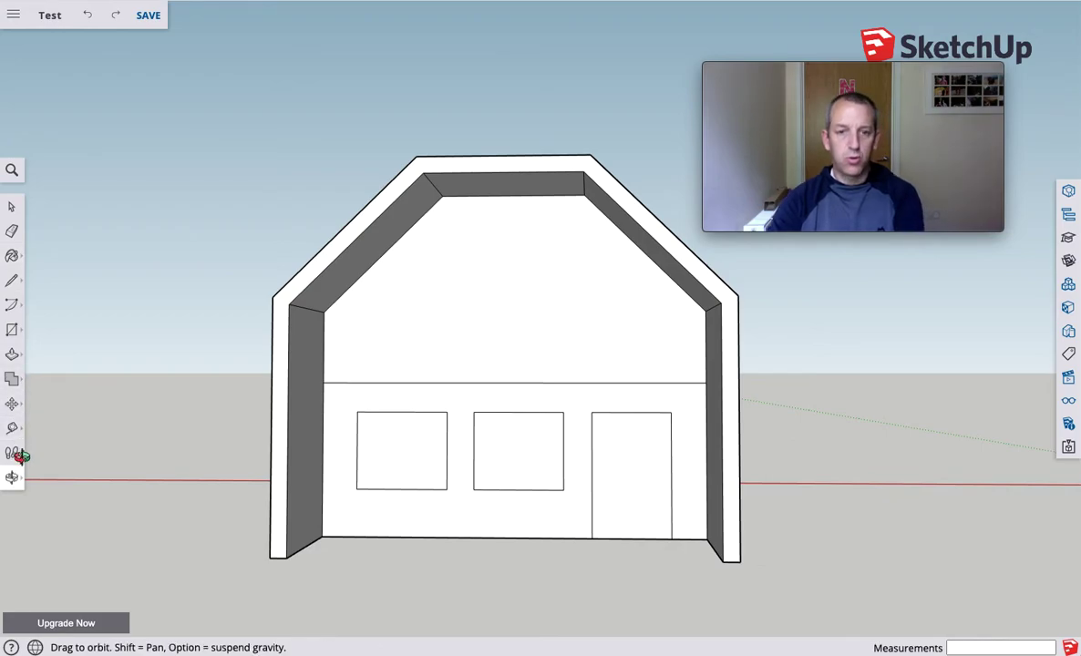
drag(520, 418, 402, 515)
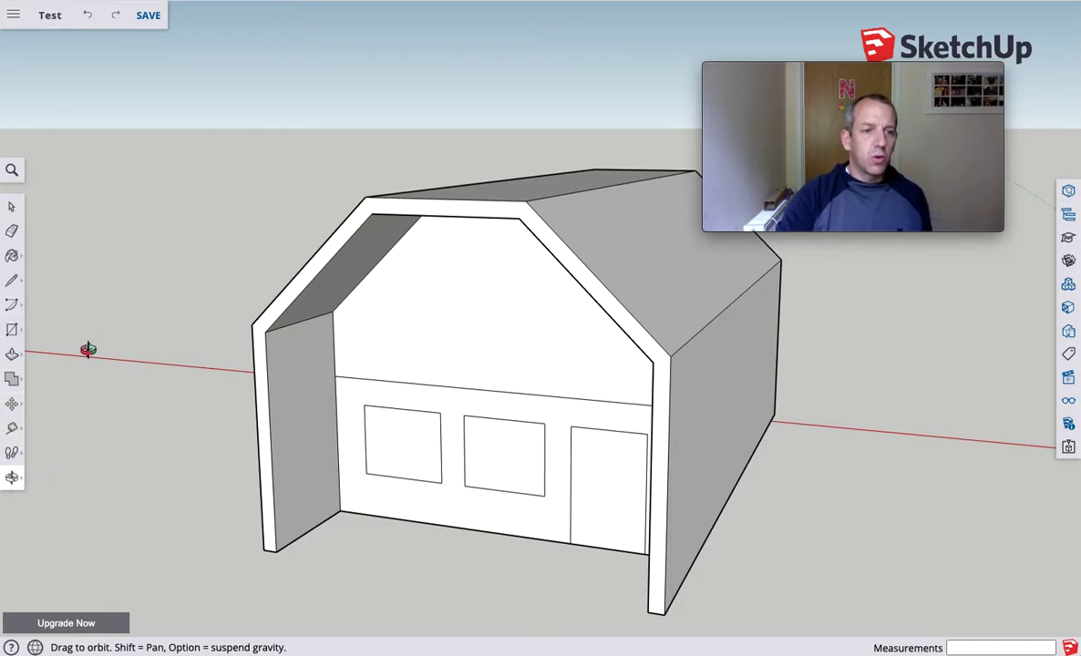
click(12, 356)
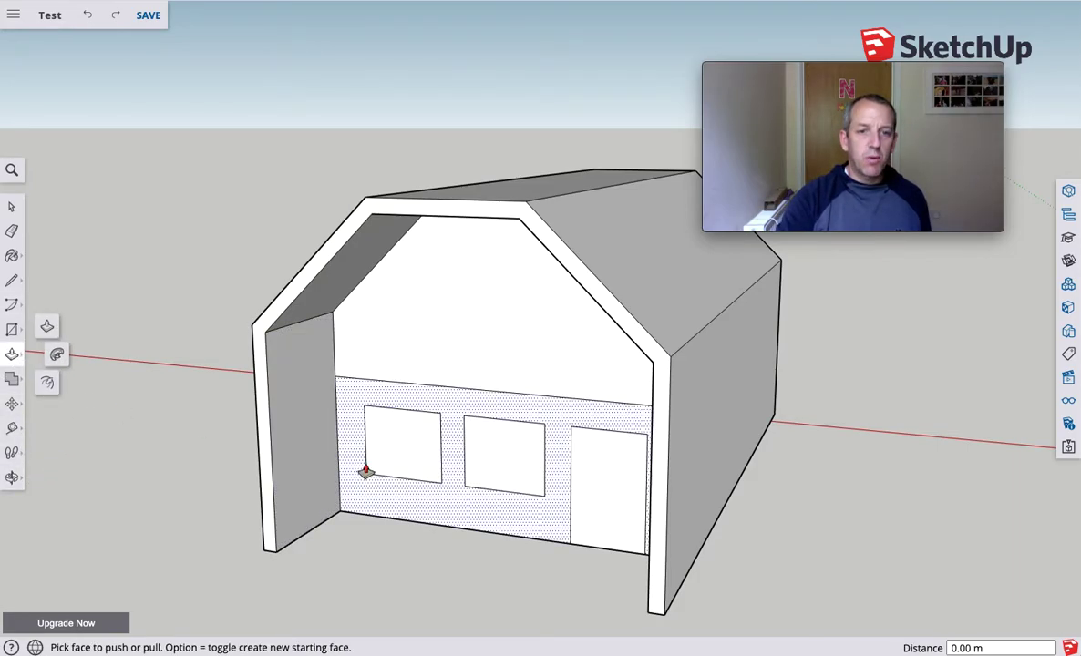
click(374, 458)
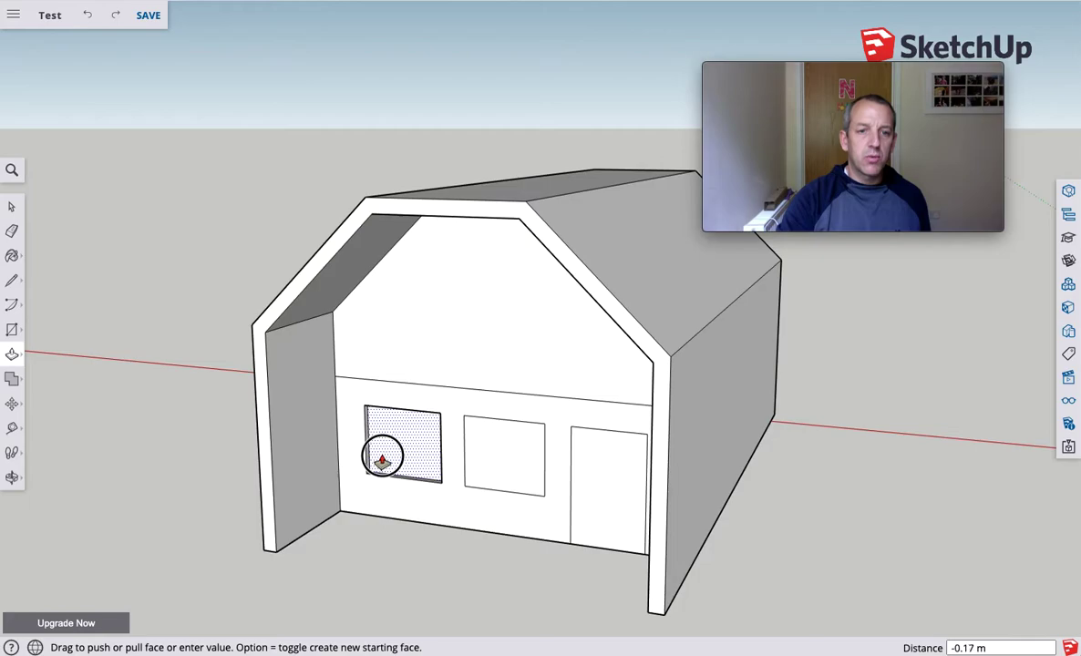
click(385, 453)
click(501, 463)
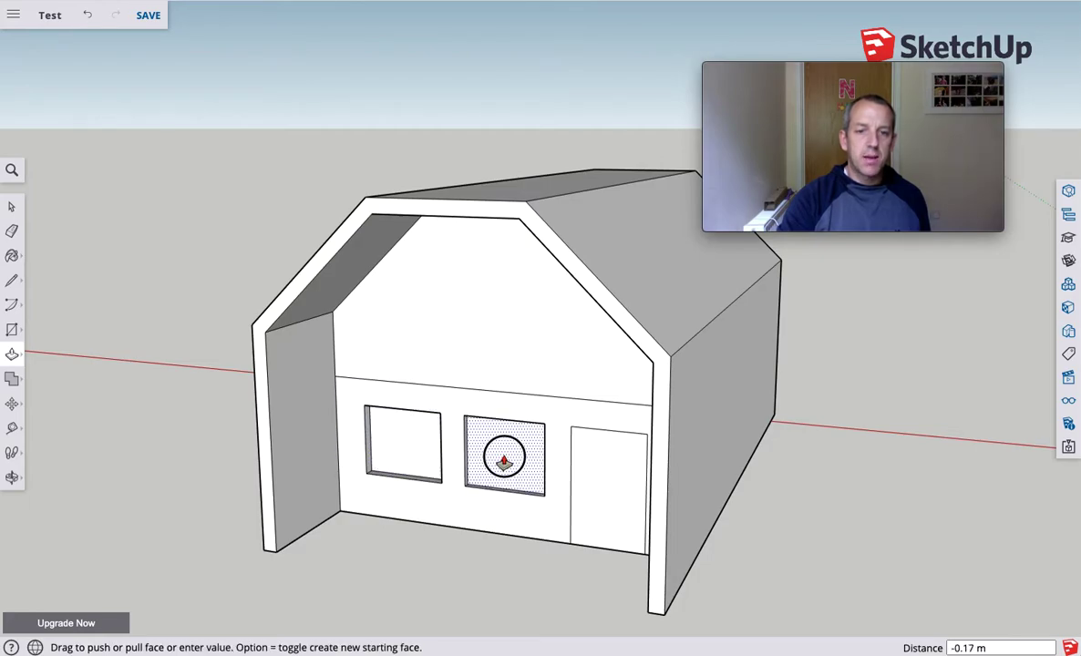
click(502, 453)
- Push the door face back 0.29 m and the wall area above the windows and door back about 3.24 m
click(612, 532)
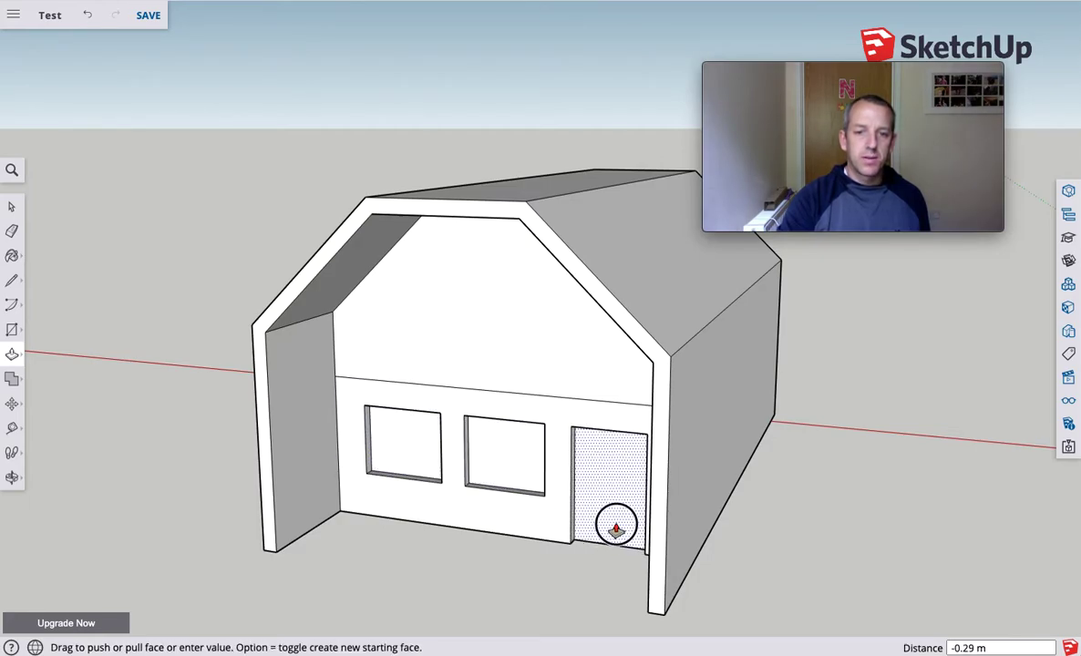
click(616, 529)
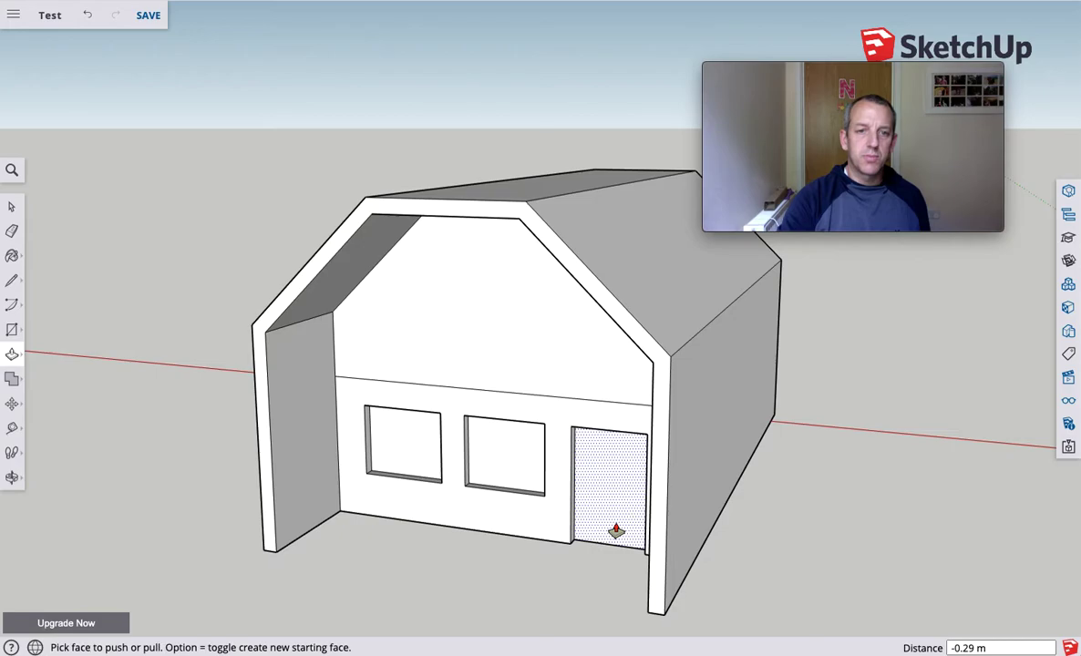
click(414, 340)
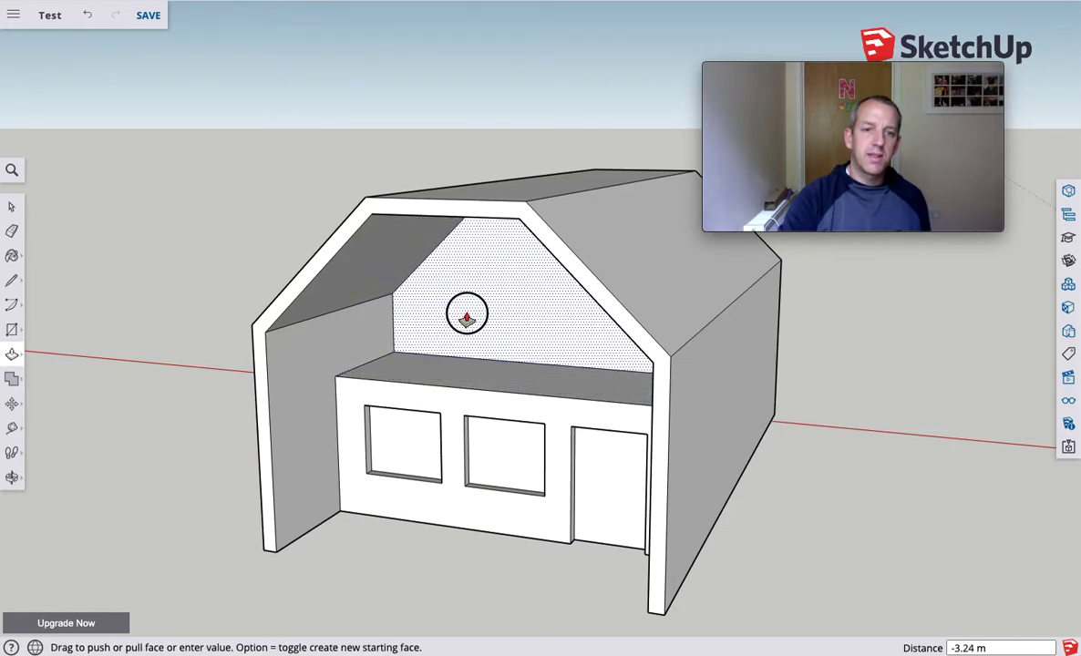
click(460, 313)
- Draw vertical lines about 4.53 m long from the upper wall's top corners down to the ledge, and undo them
click(12, 477)
mouse_move(289, 473)
mouse_down()
mouse_move(335, 474)
mouse_move(428, 434)
mouse_move(444, 400)
mouse_move(466, 393)
mouse_move(482, 448)
mouse_up()
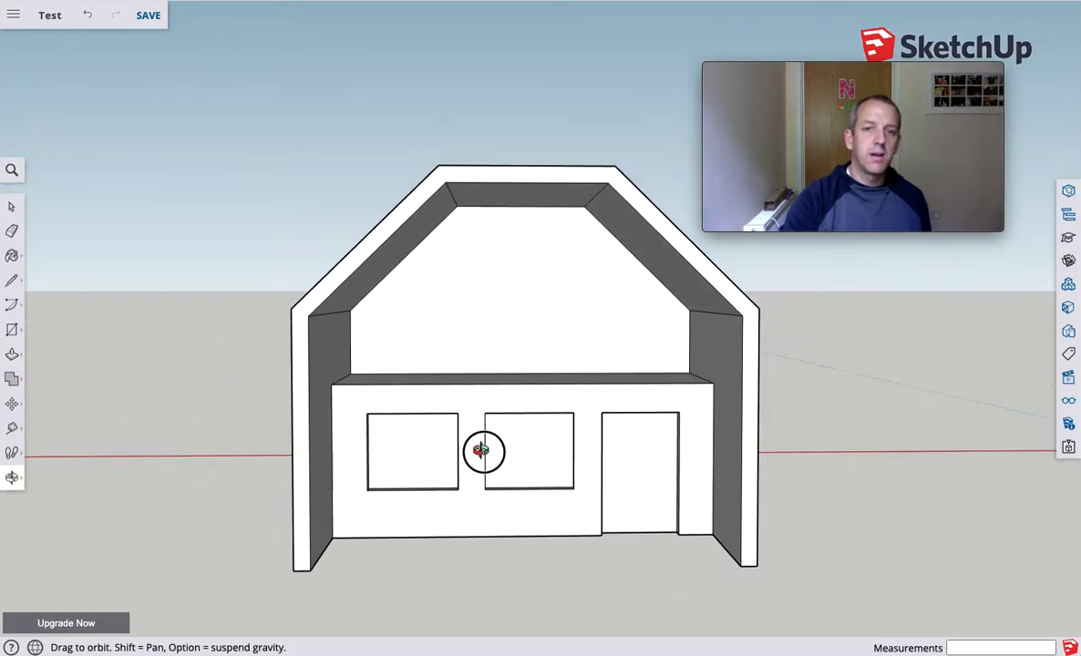
click(12, 280)
click(457, 205)
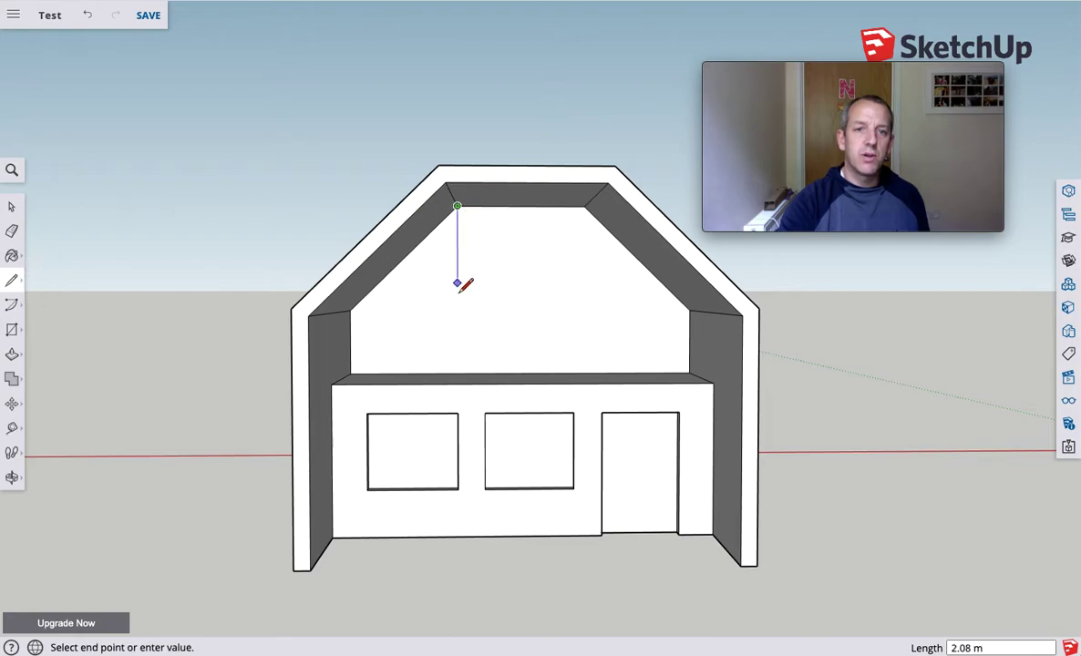
click(584, 207)
click(585, 373)
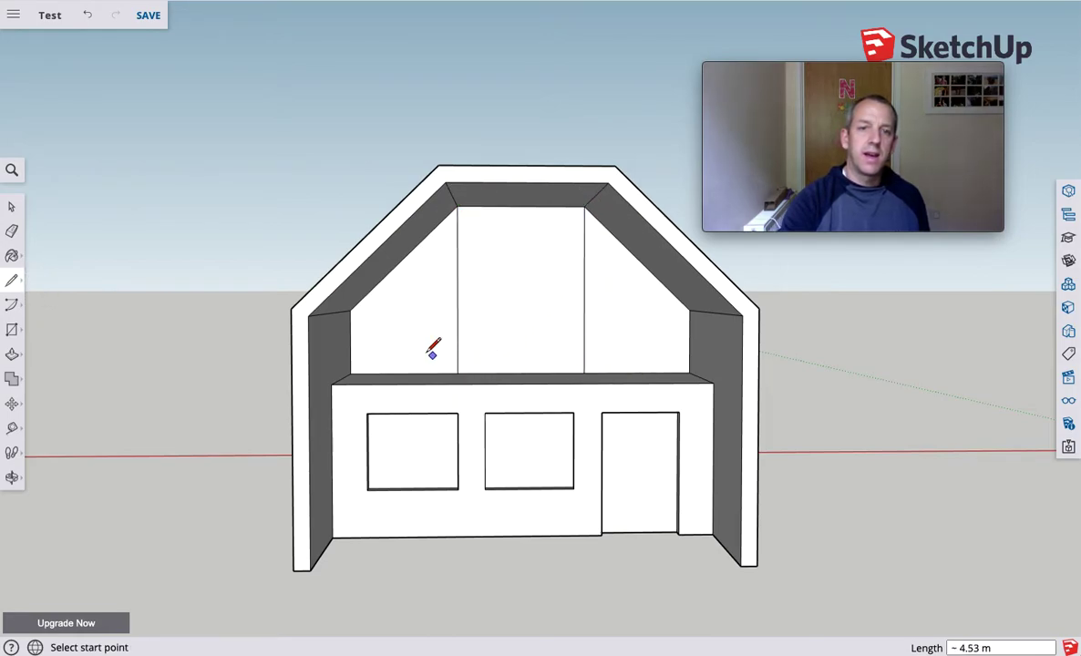
scroll(433, 342, up, 3)
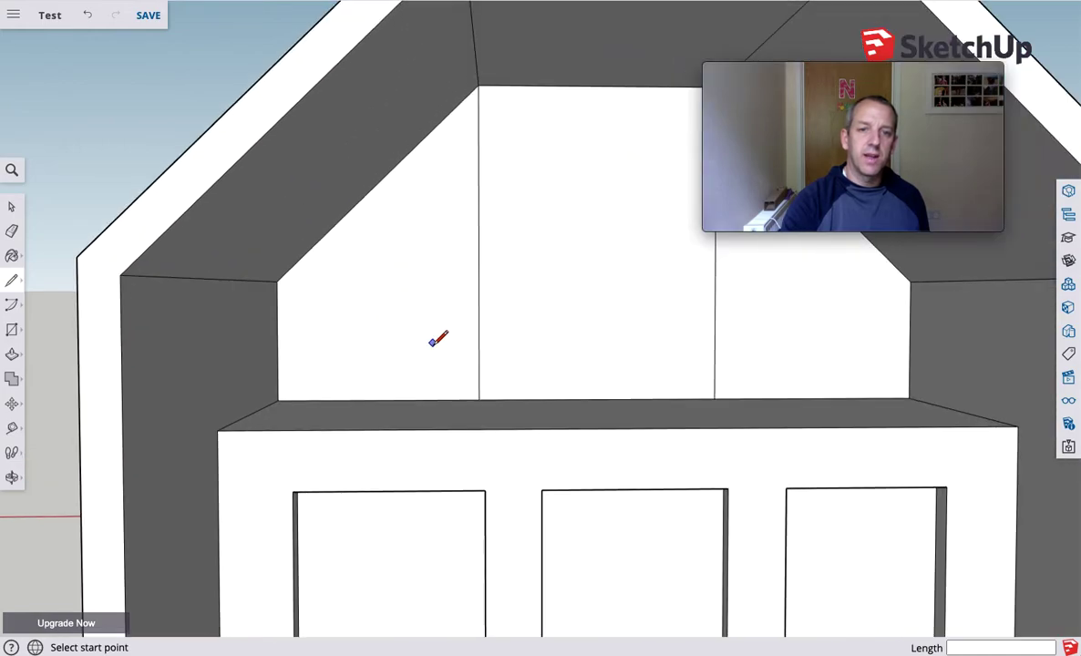
click(491, 398)
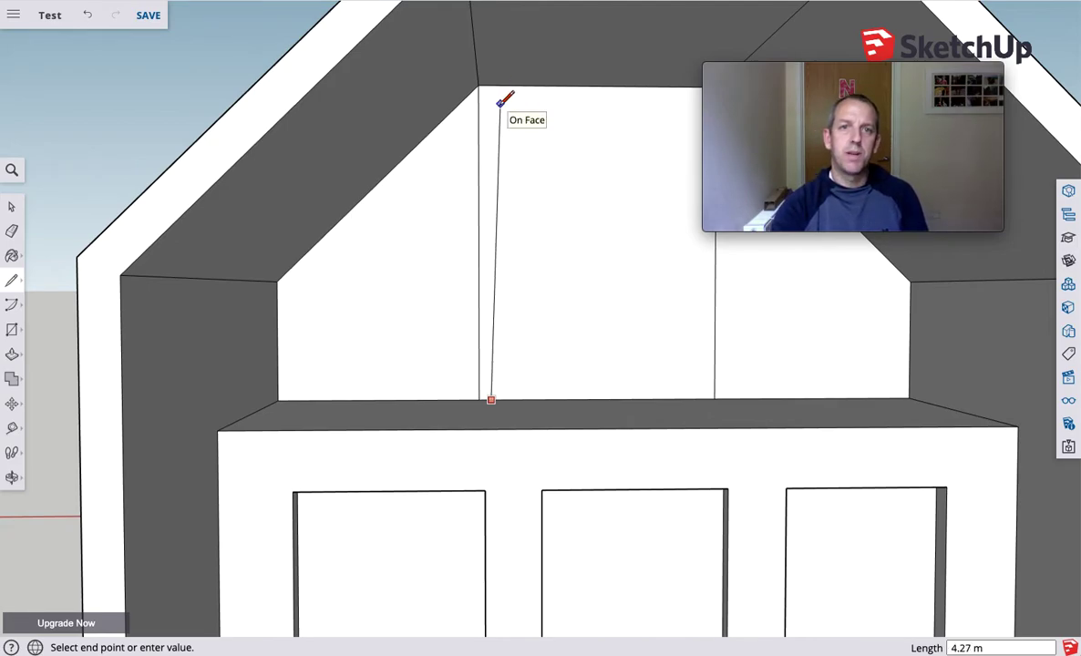
key(Escape)
key(ctrl+z)
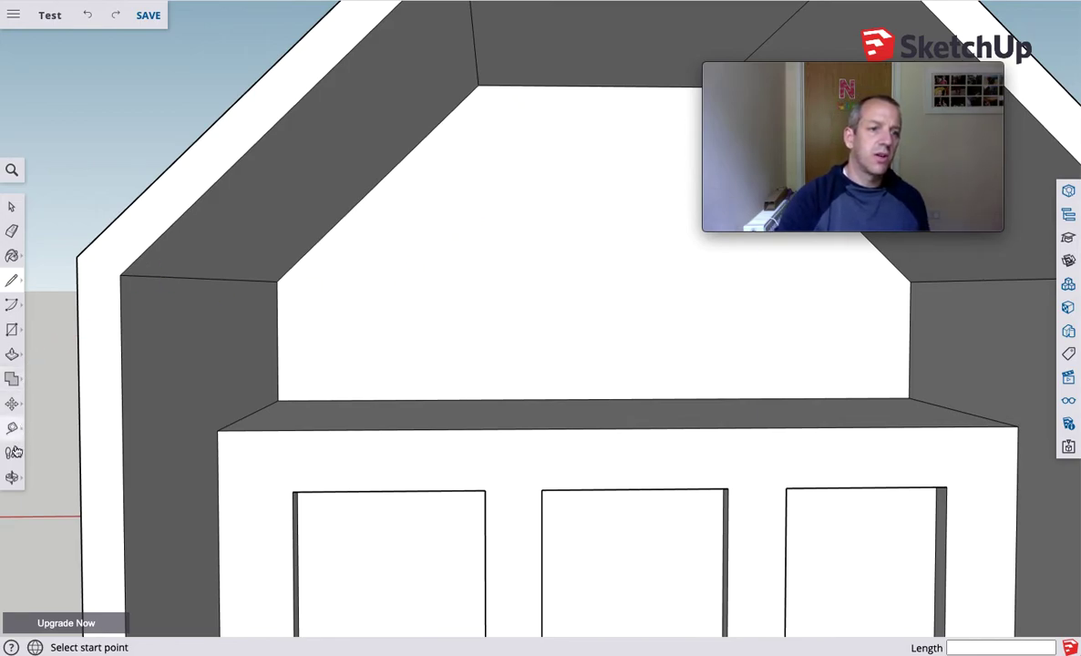
- Offset the recessed upper wall's outline slightly inward to create a thin frame
click(12, 355)
click(442, 321)
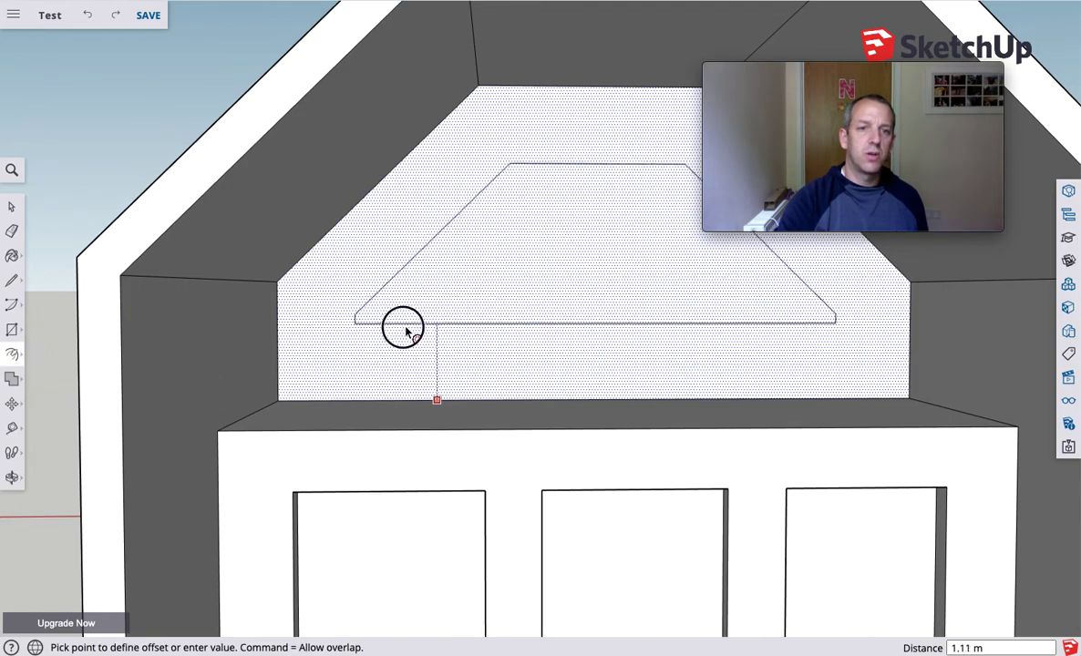
click(287, 396)
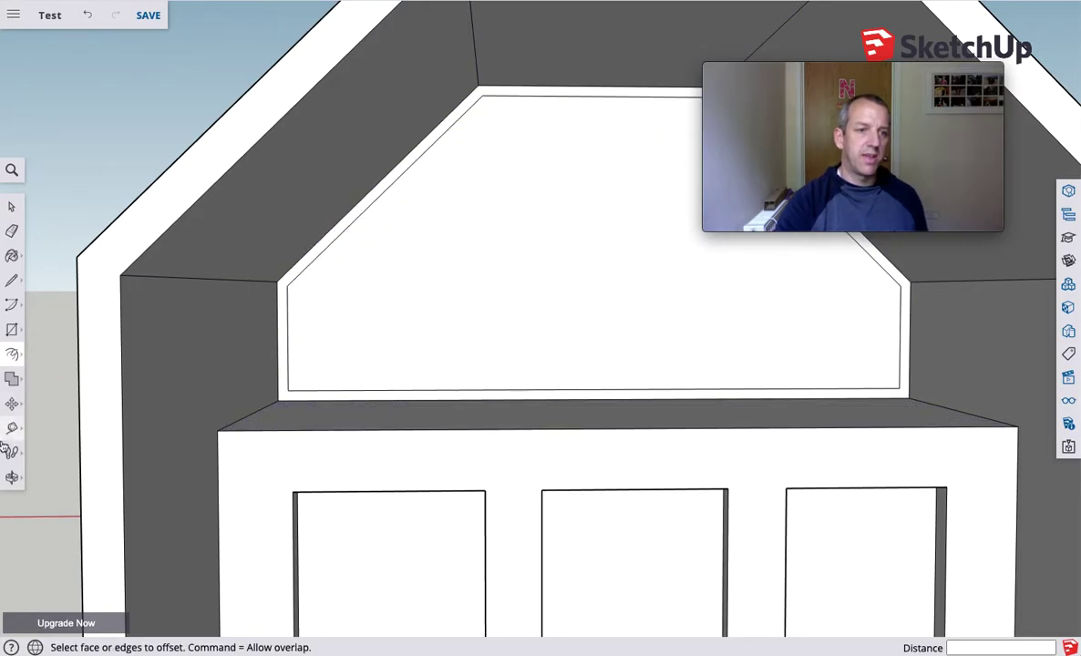
- Draw two closely spaced vertical lines about 4.24 m long from the inner outline's upper-left corner area to its bottom edge
click(12, 280)
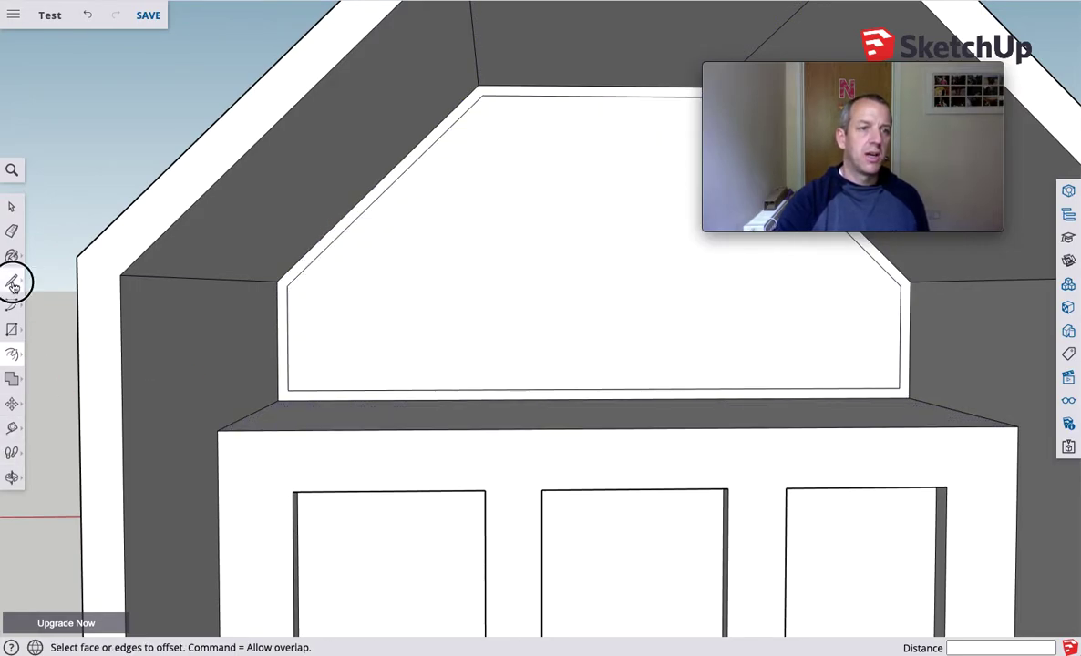
click(482, 95)
click(483, 389)
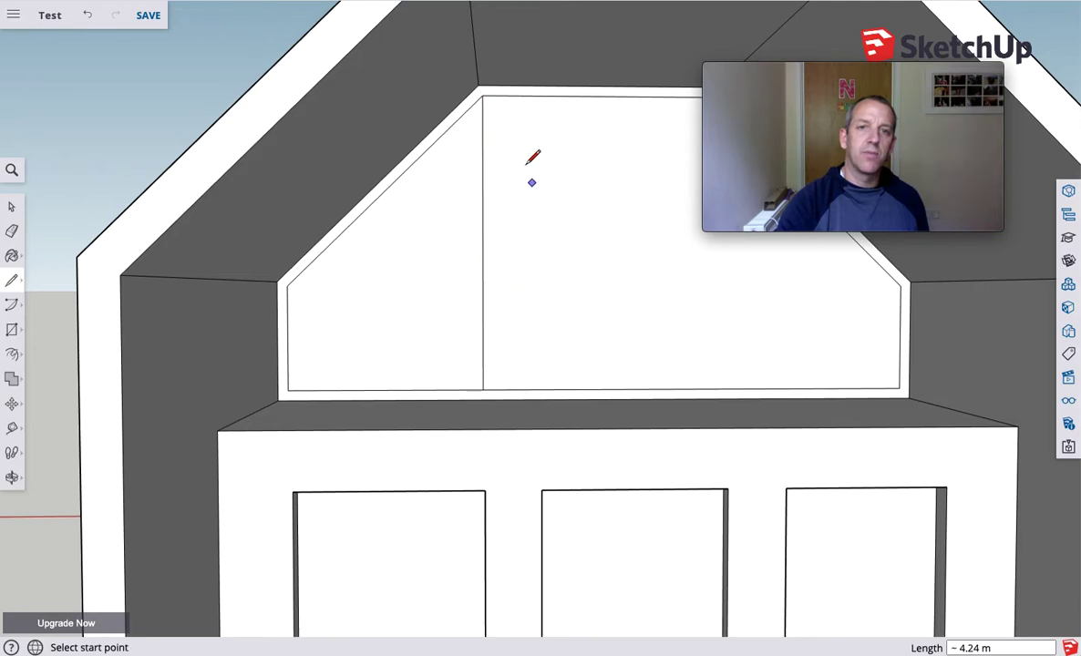
click(491, 95)
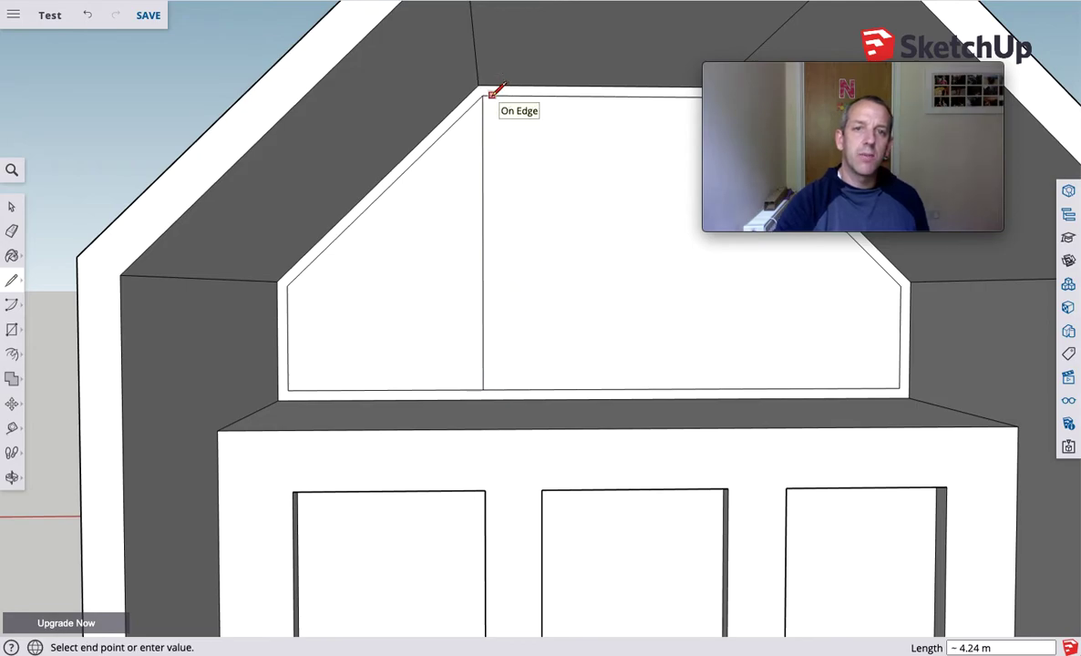
click(492, 389)
- Draw a matching pair of closely spaced vertical lines about 4.24 m long beneath the inner outline's upper-right corner
scroll(631, 236, down, 8)
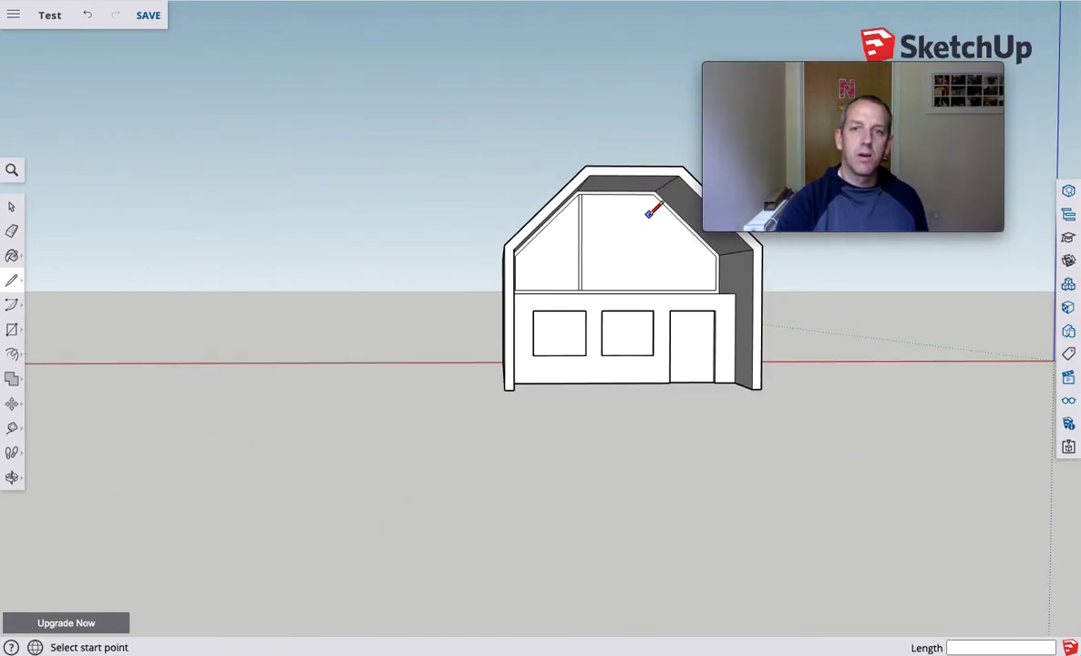
scroll(648, 214, up, 4)
click(657, 174)
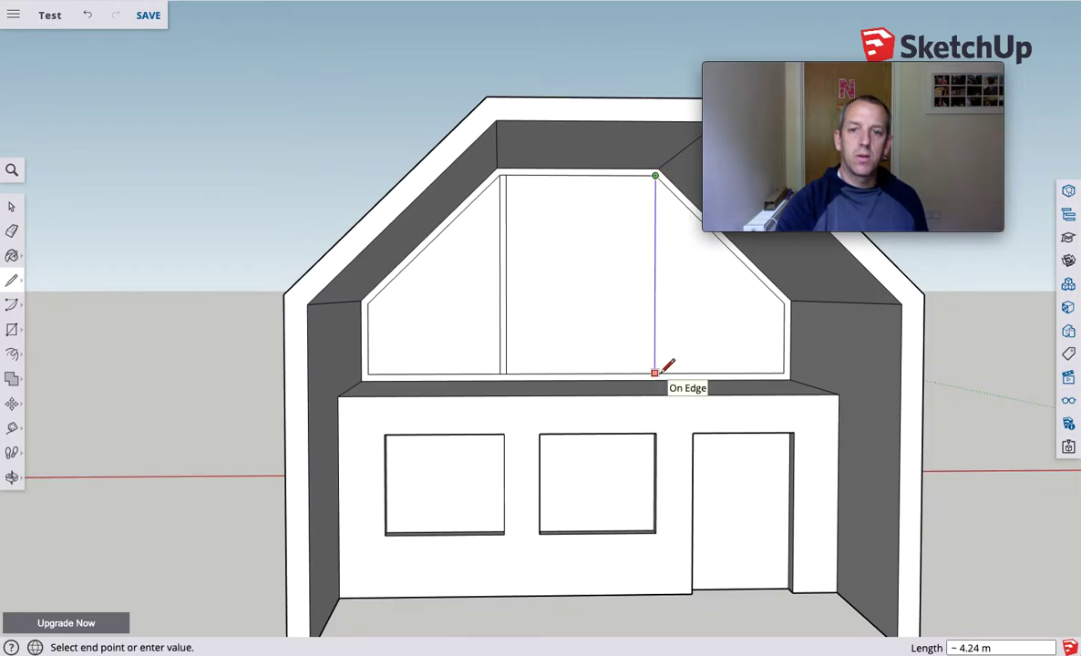
click(655, 373)
scroll(655, 173, up, 3)
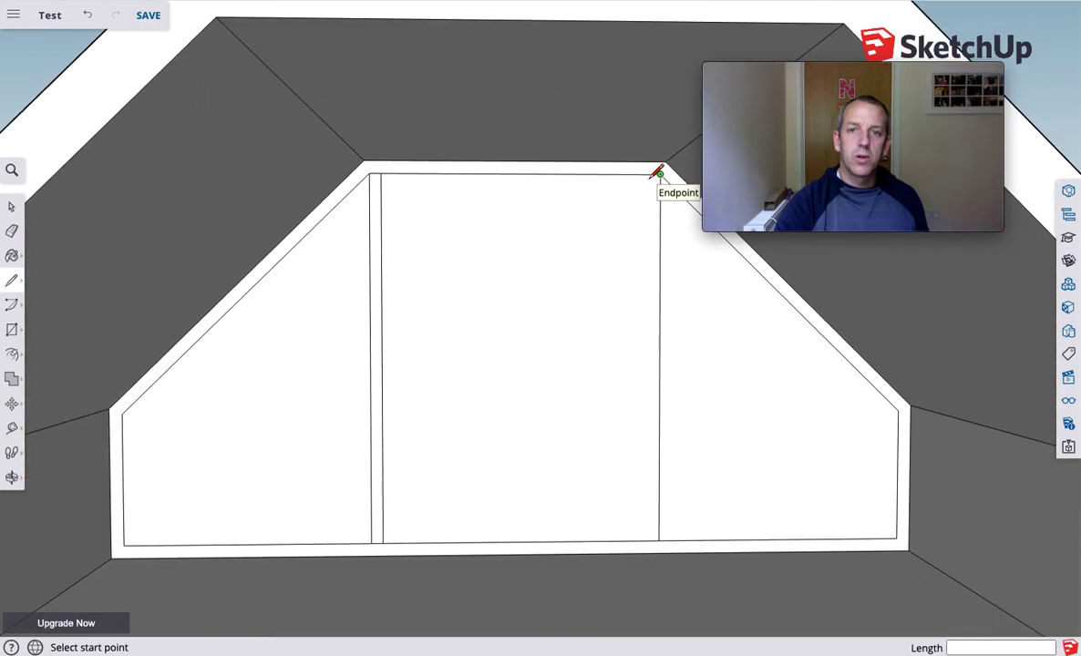
click(650, 173)
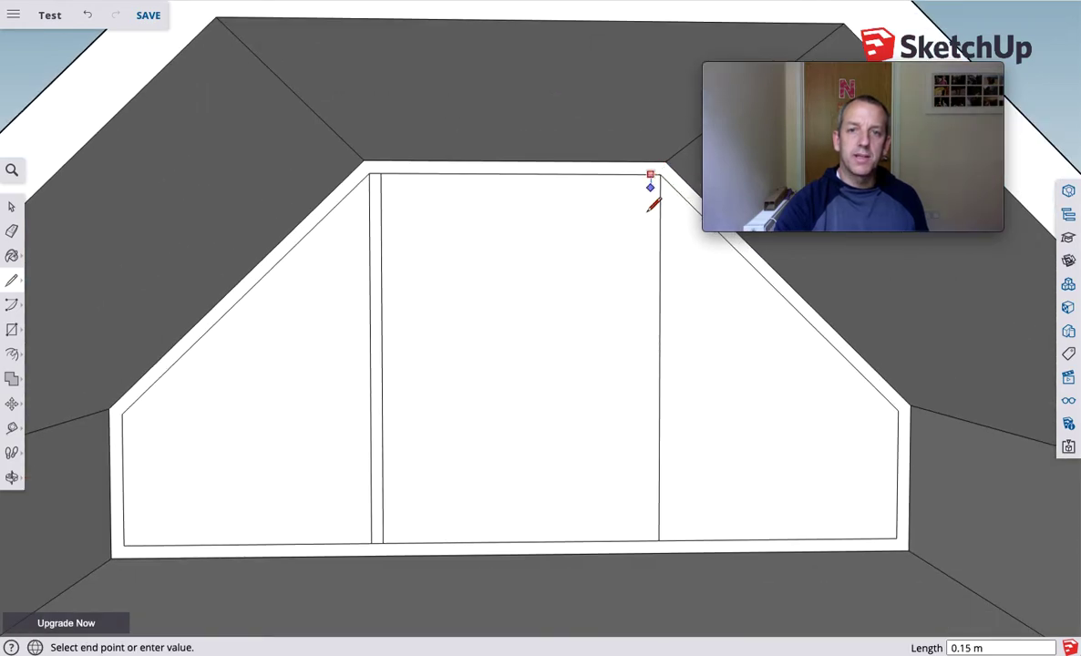
click(653, 536)
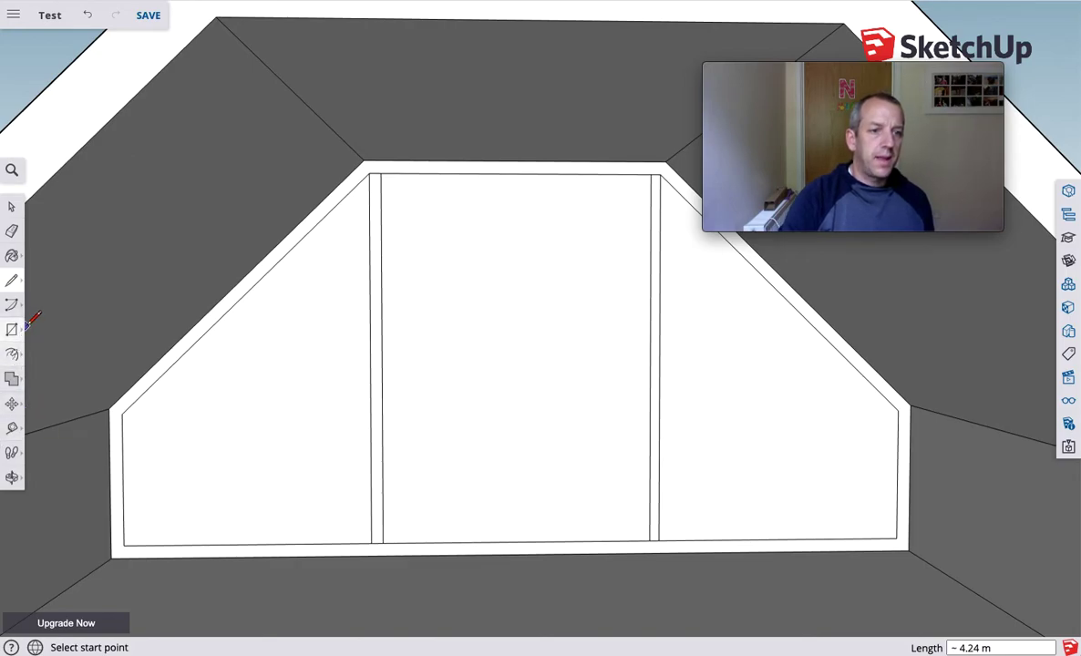
- Erase the short edges at the feet of both mullions so they merge with the bottom of the upper window frame
click(12, 230)
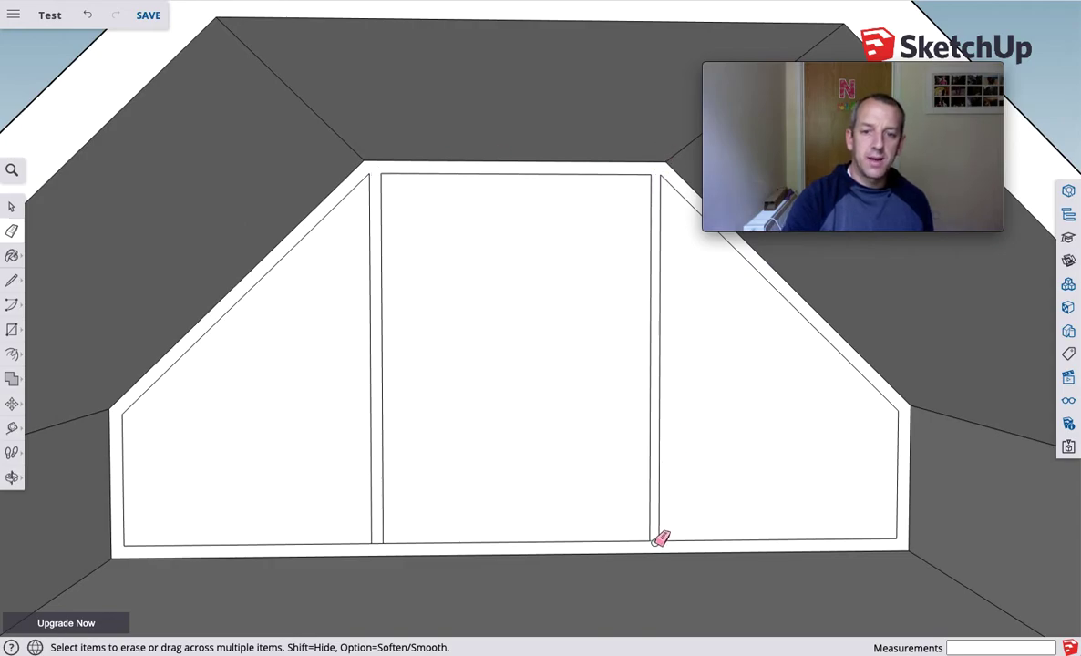
click(377, 545)
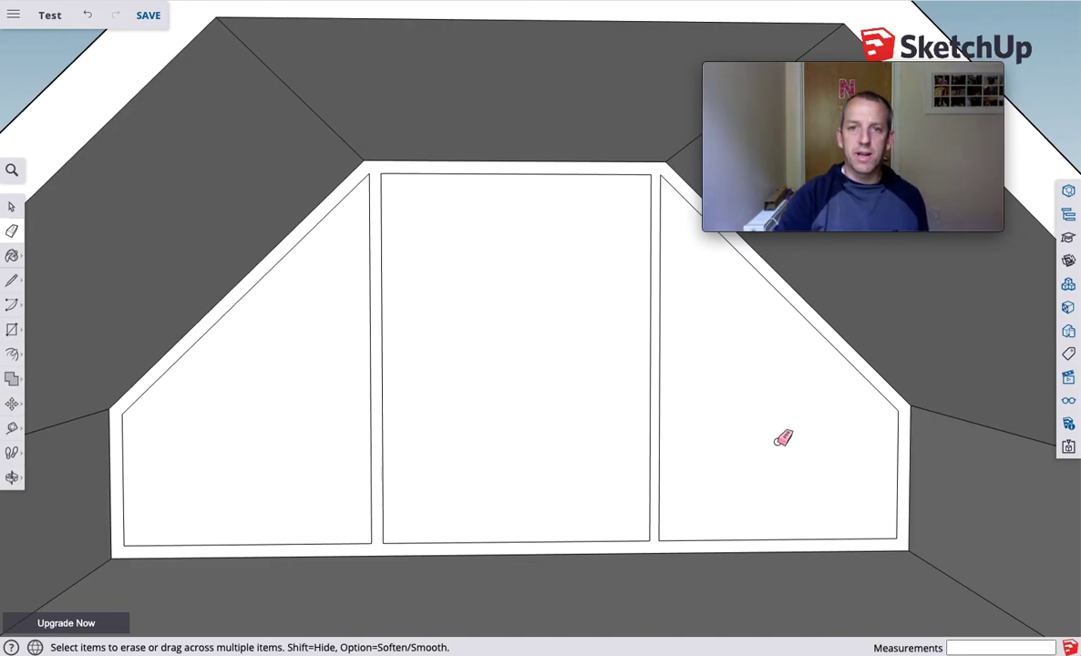
- Paint the upper window's frame and mullions with a dark grey from the Colors materials
click(12, 476)
drag(610, 424, 481, 424)
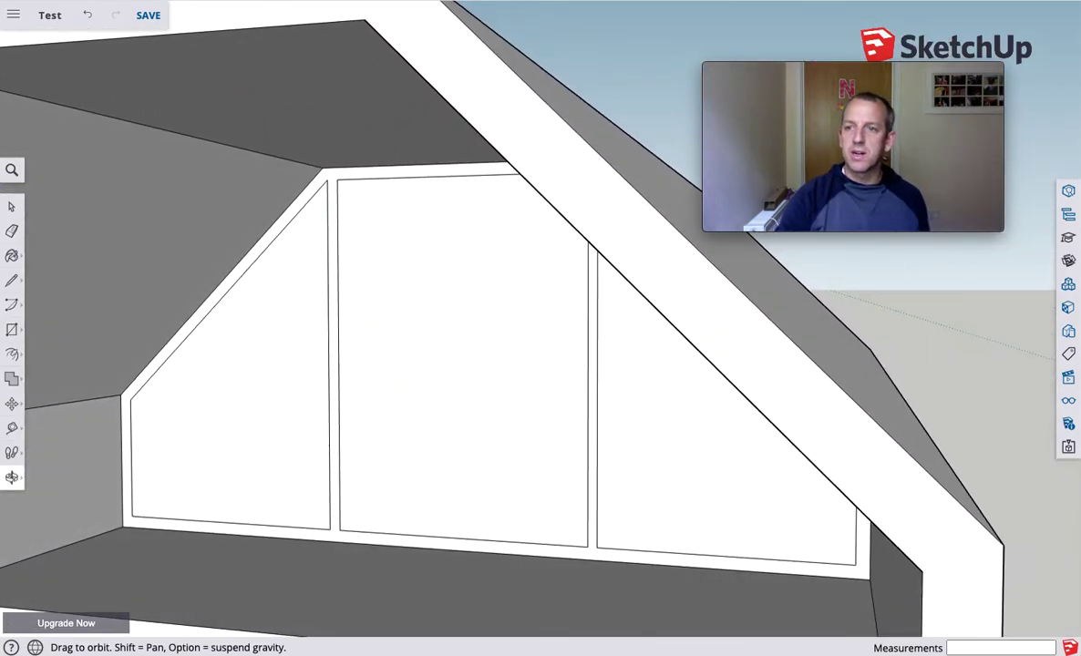
click(1068, 306)
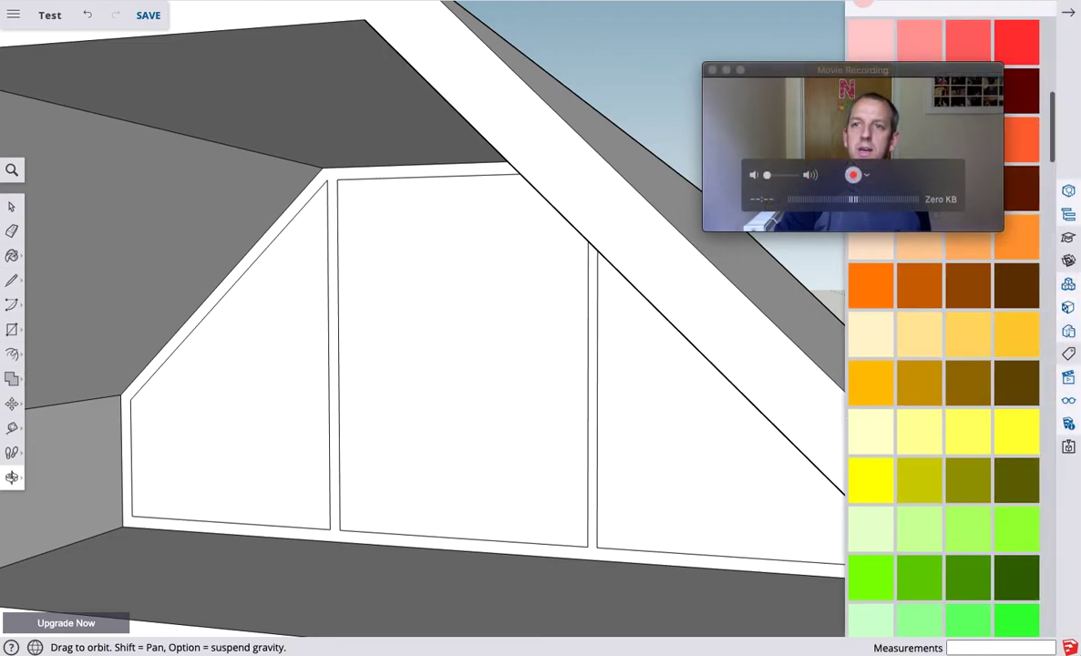
drag(839, 69, 659, 15)
scroll(989, 242, down, 2)
scroll(987, 244, up, 5)
scroll(988, 246, up, 5)
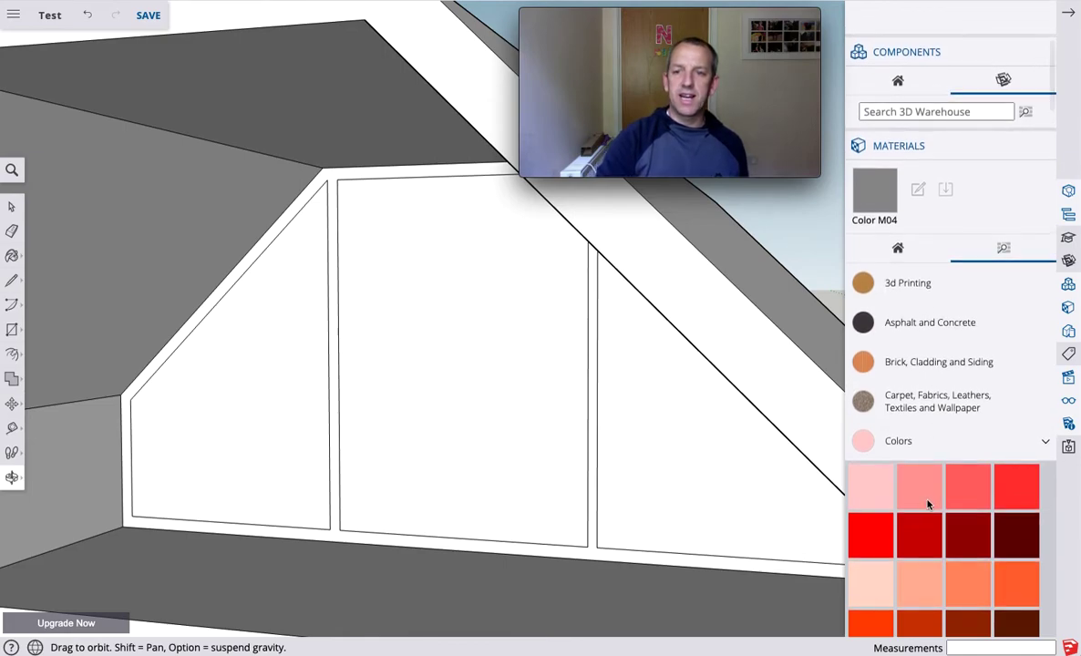
scroll(928, 504, down, 12)
scroll(928, 504, down, 8)
scroll(928, 504, down, 10)
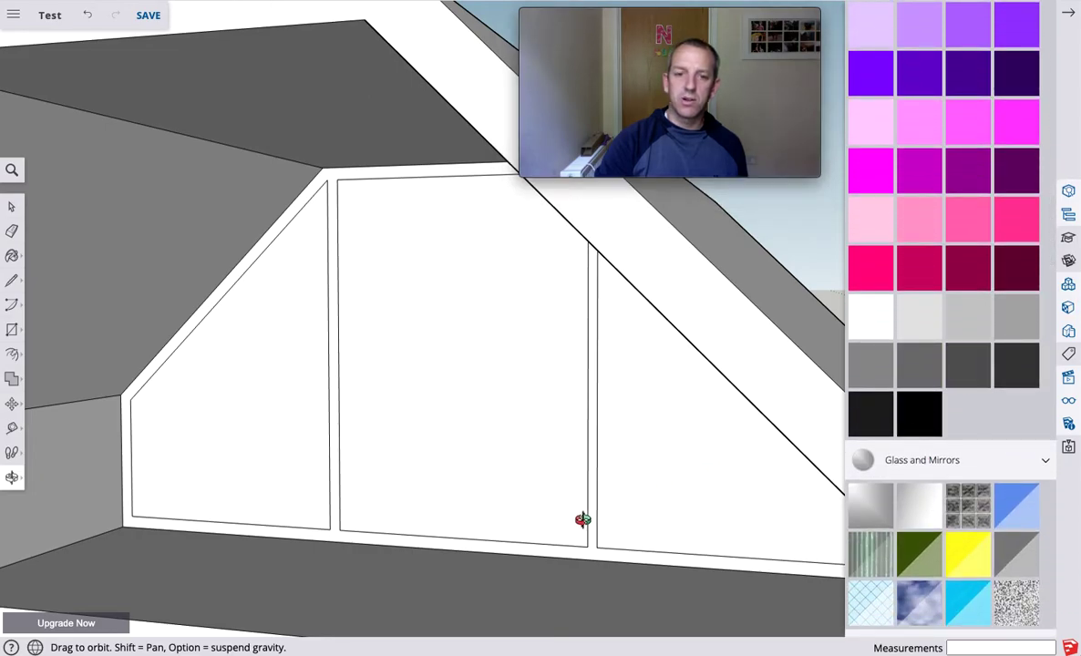
click(968, 368)
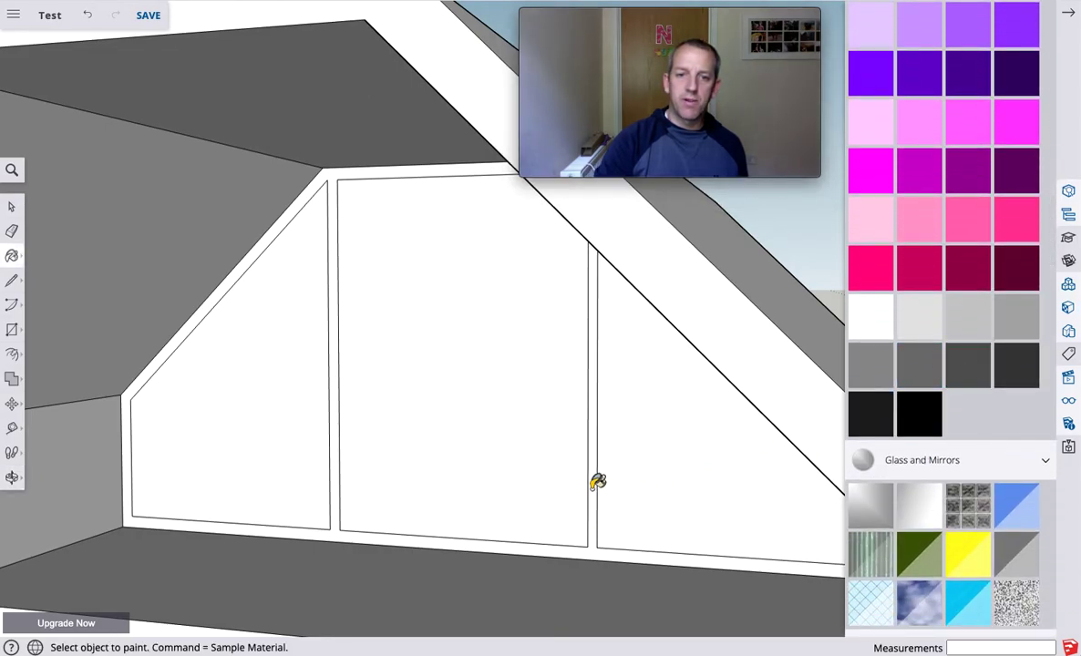
click(596, 483)
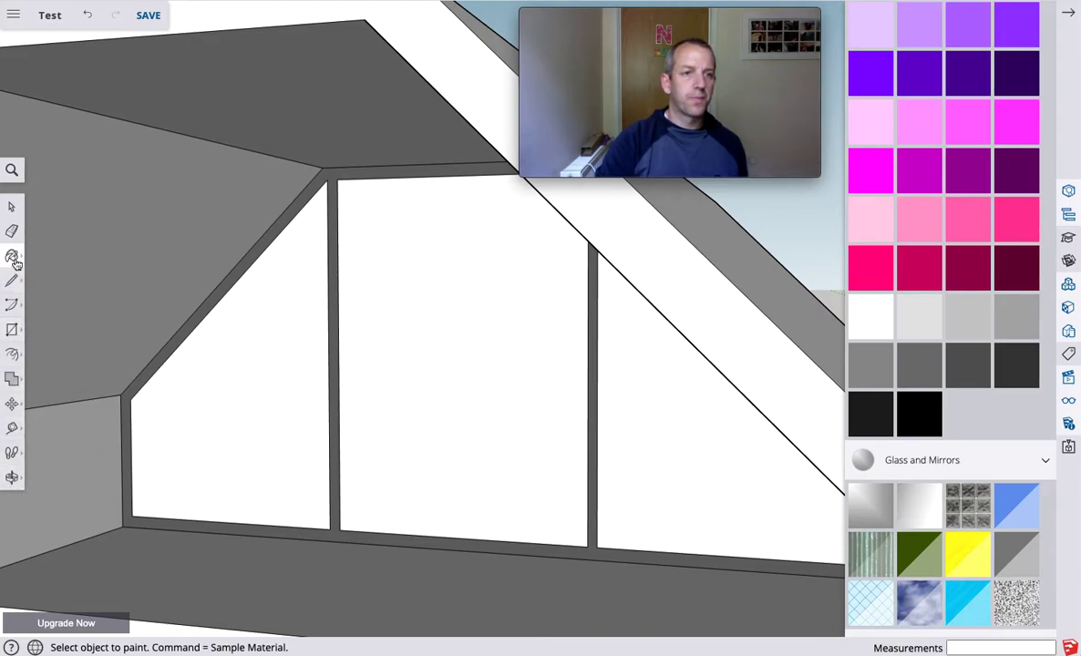
- Push the upper window's panes back about 0.21 m behind the frame
key(p)
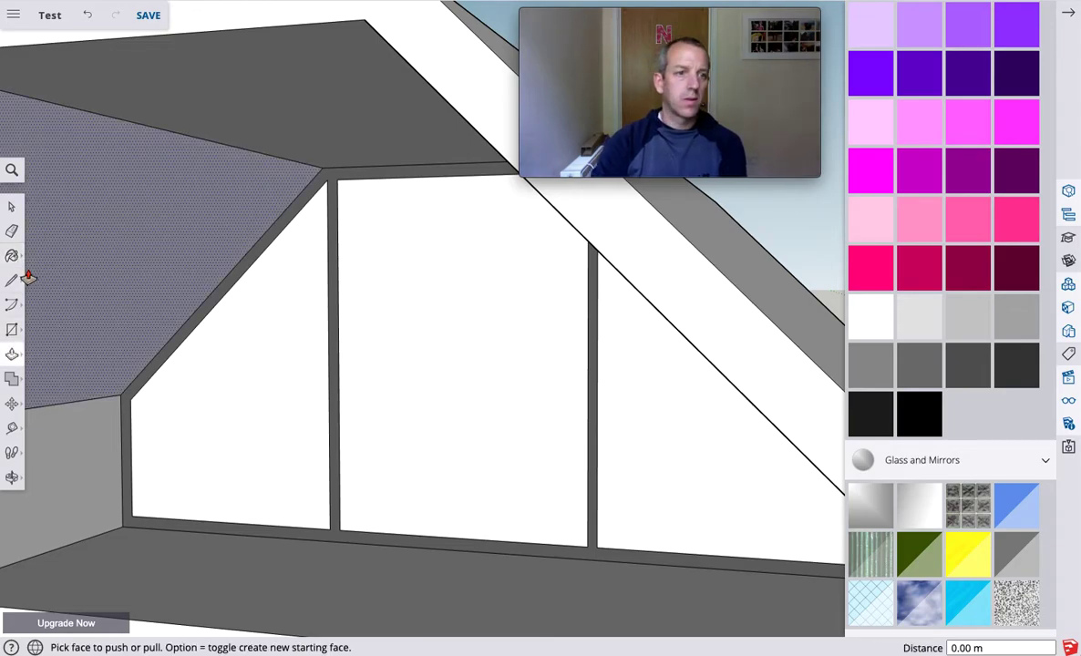
drag(199, 415, 140, 442)
drag(356, 429, 647, 482)
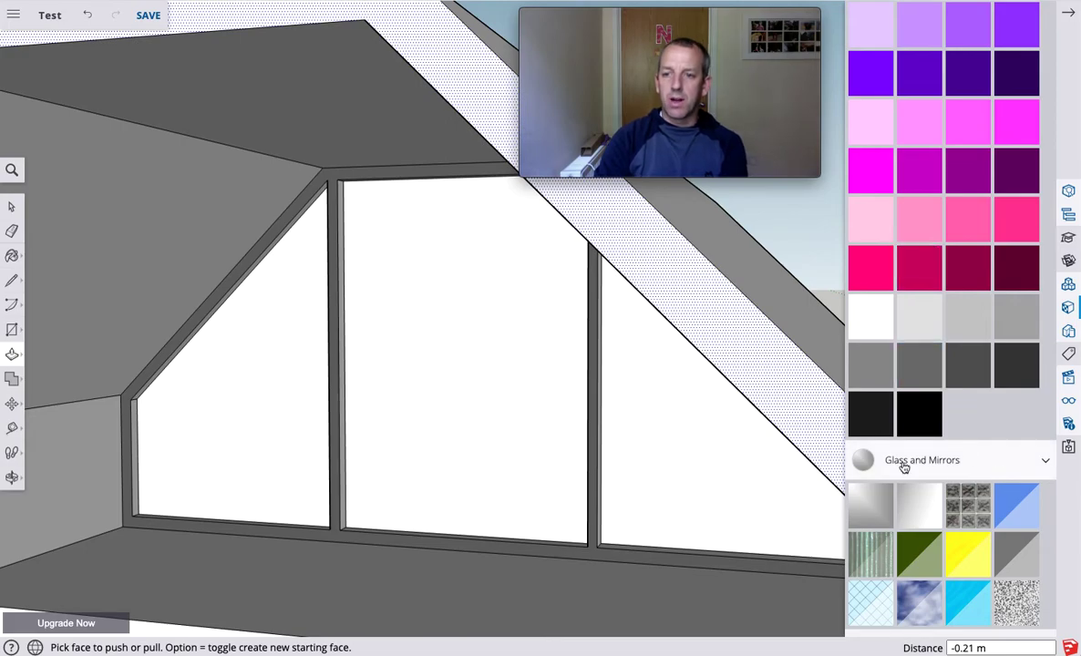
- Paint the three upper window panes with the translucent blue material from Glass and Mirrors
click(1016, 504)
click(239, 359)
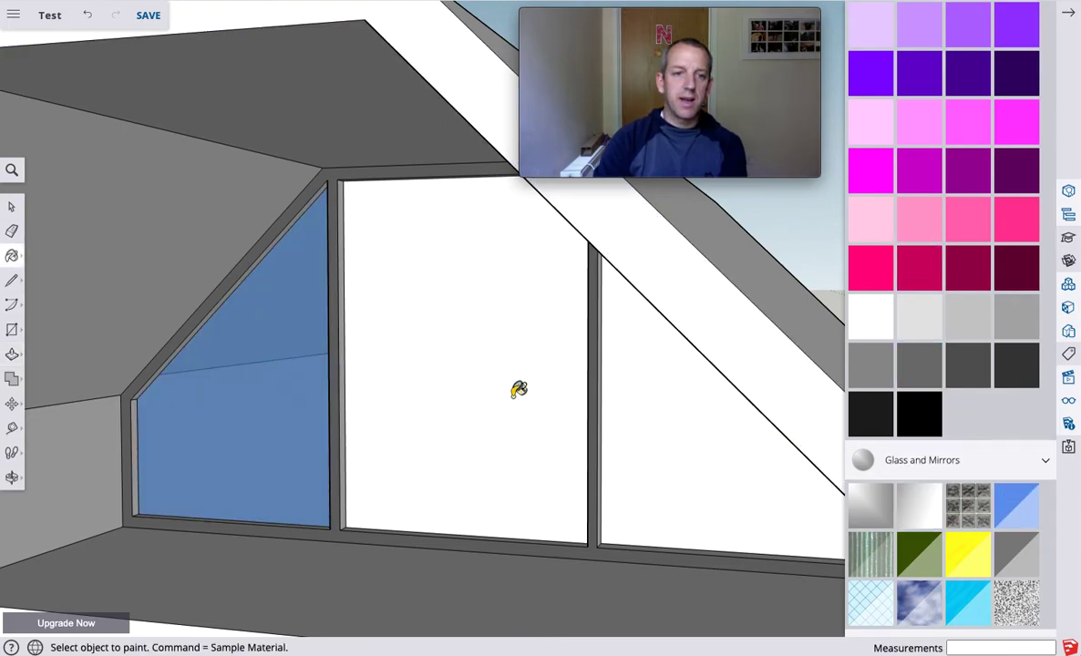
click(510, 383)
click(699, 451)
- Paint the two lower windows and the door with the same translucent blue glass
scroll(569, 463, down, 8)
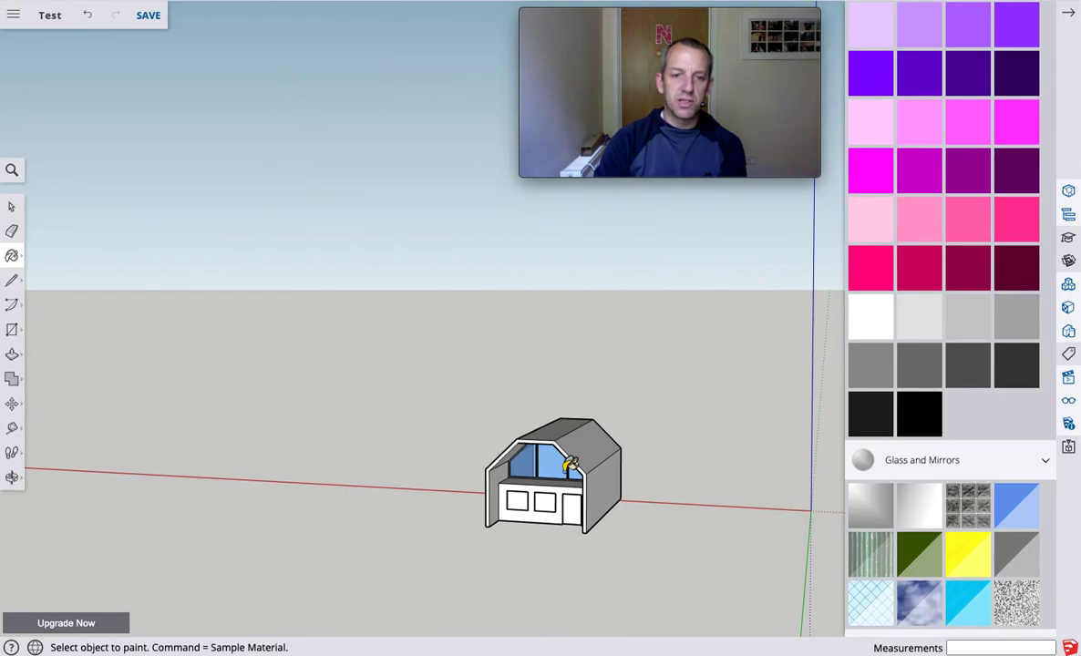
scroll(570, 465, up, 2)
scroll(569, 465, up, 2)
click(445, 554)
click(503, 562)
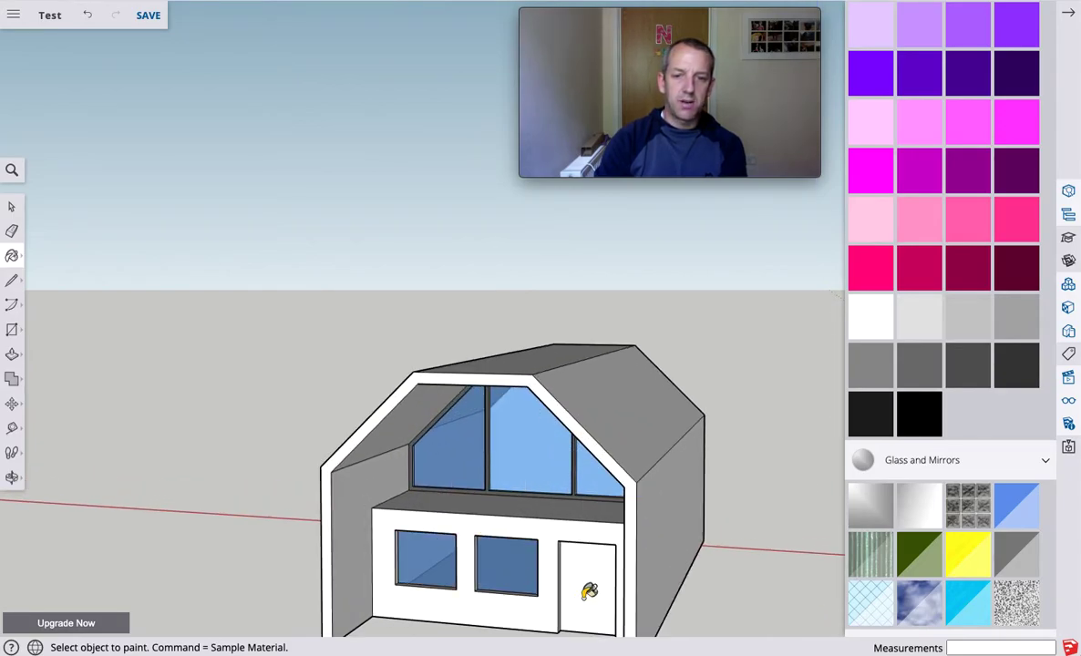
click(584, 581)
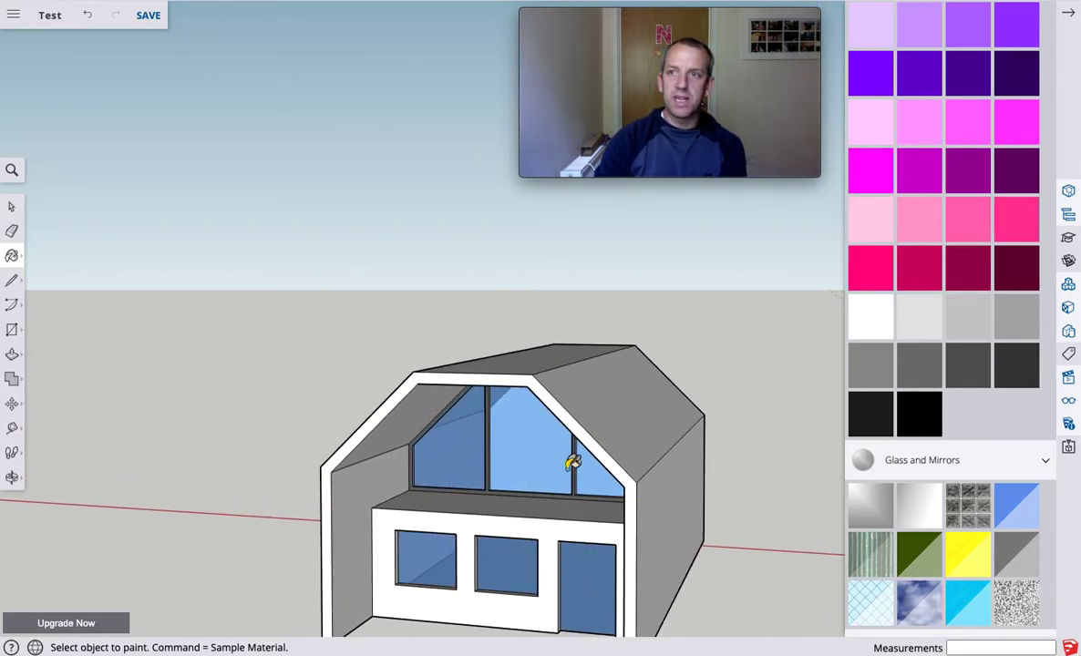
- Draw an upright rectangular dormer front about 5.50 m wide and 1.38 m high on the building's side roof slope
scroll(566, 460, down, 8)
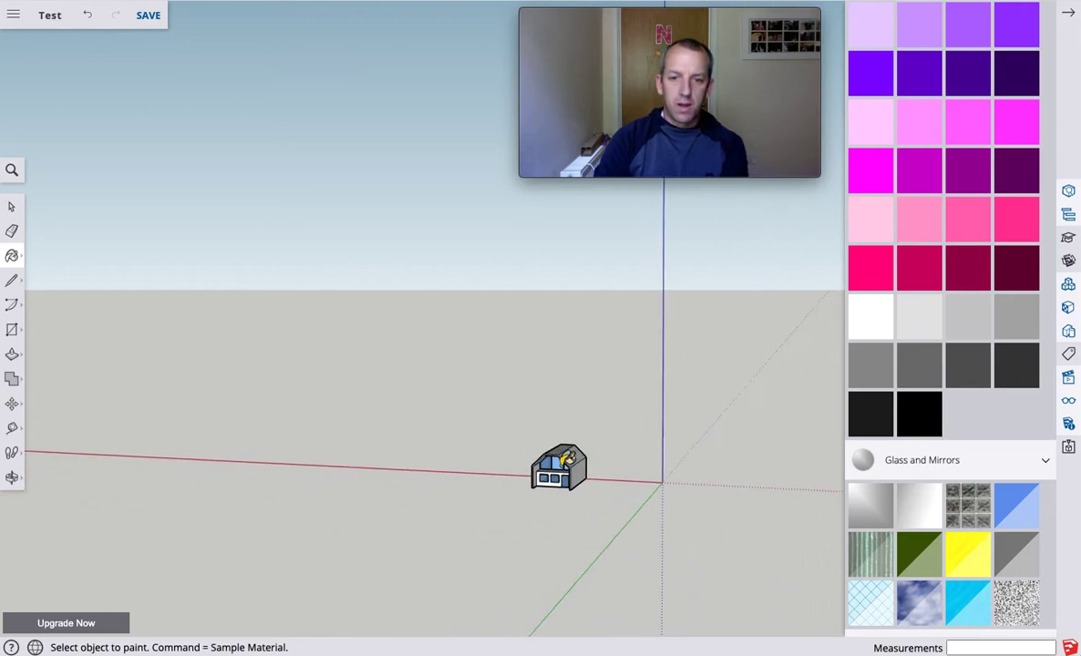
scroll(583, 461, up, 4)
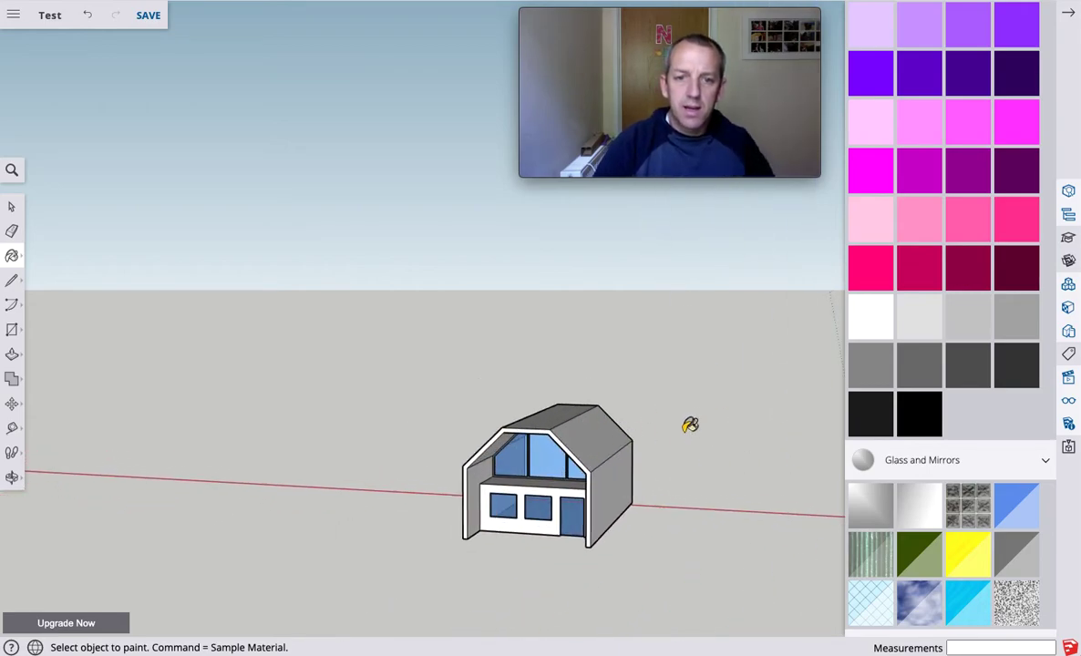
click(12, 281)
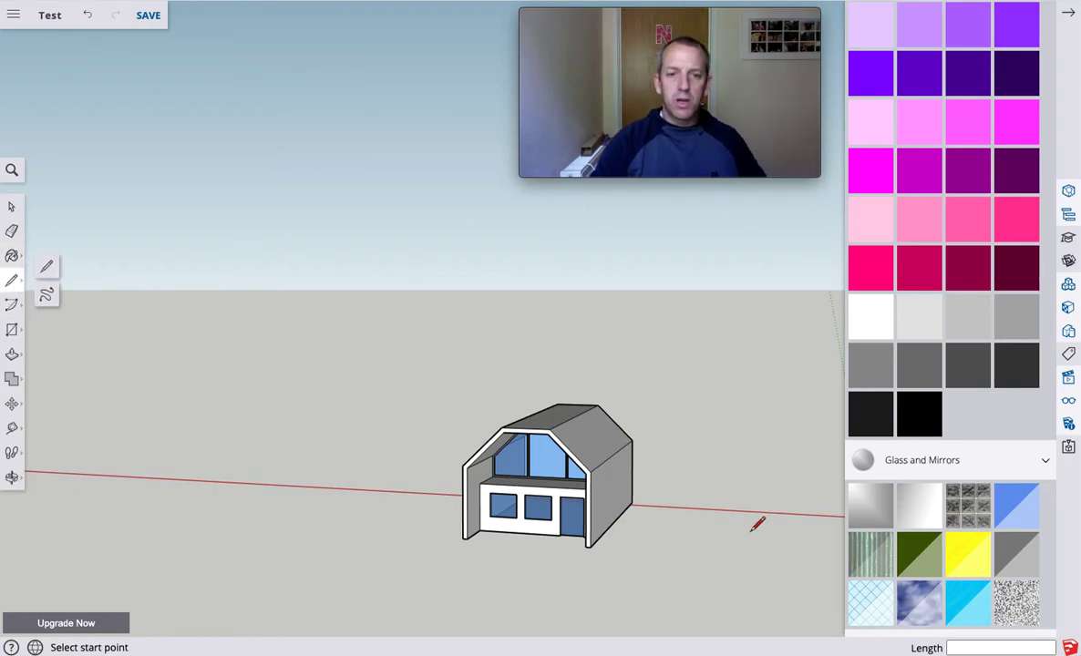
scroll(594, 556, up, 5)
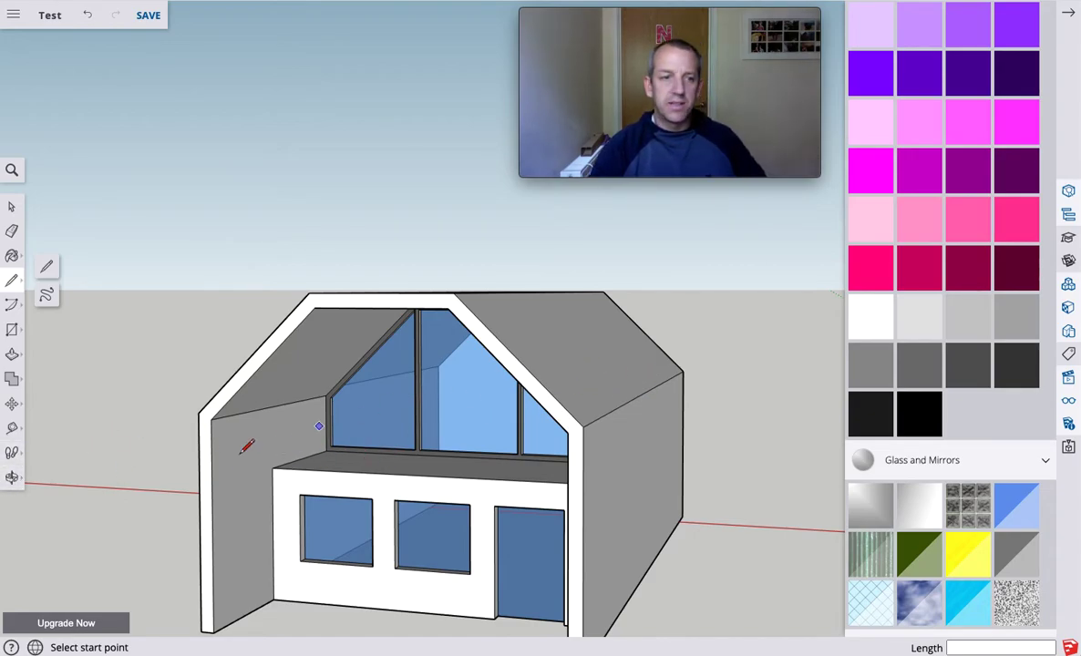
click(12, 478)
drag(536, 466, 386, 537)
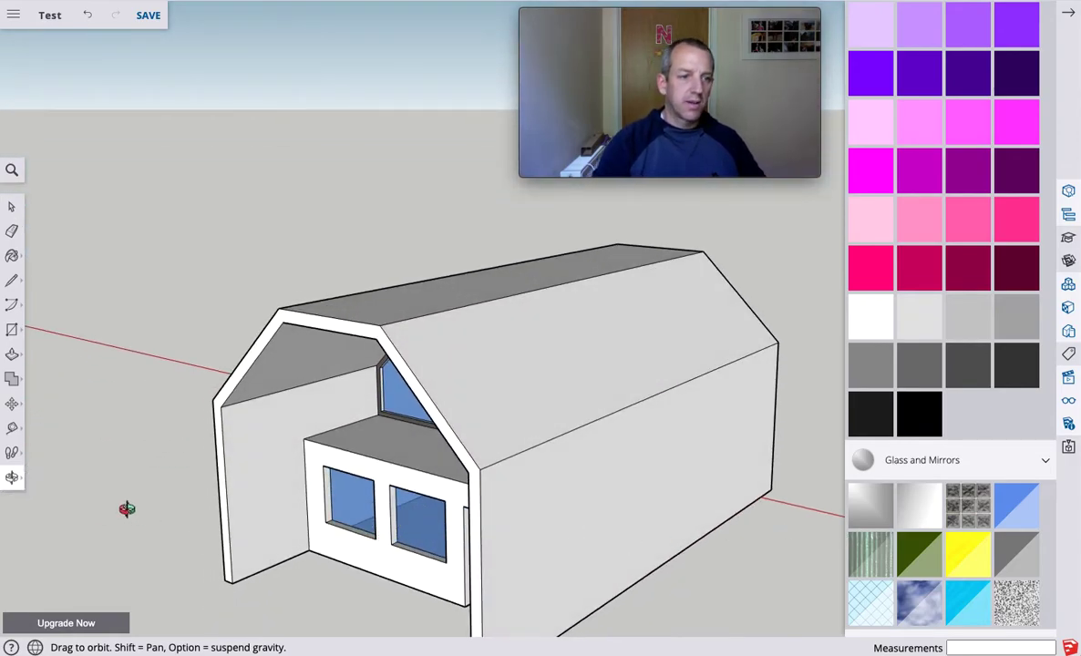
click(11, 280)
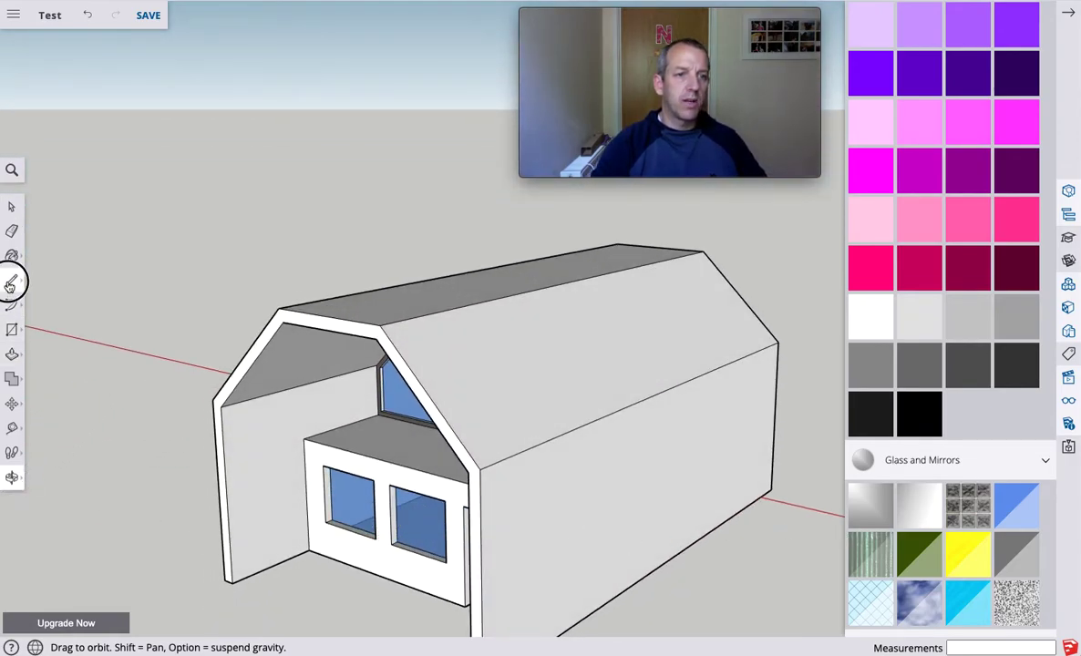
click(602, 381)
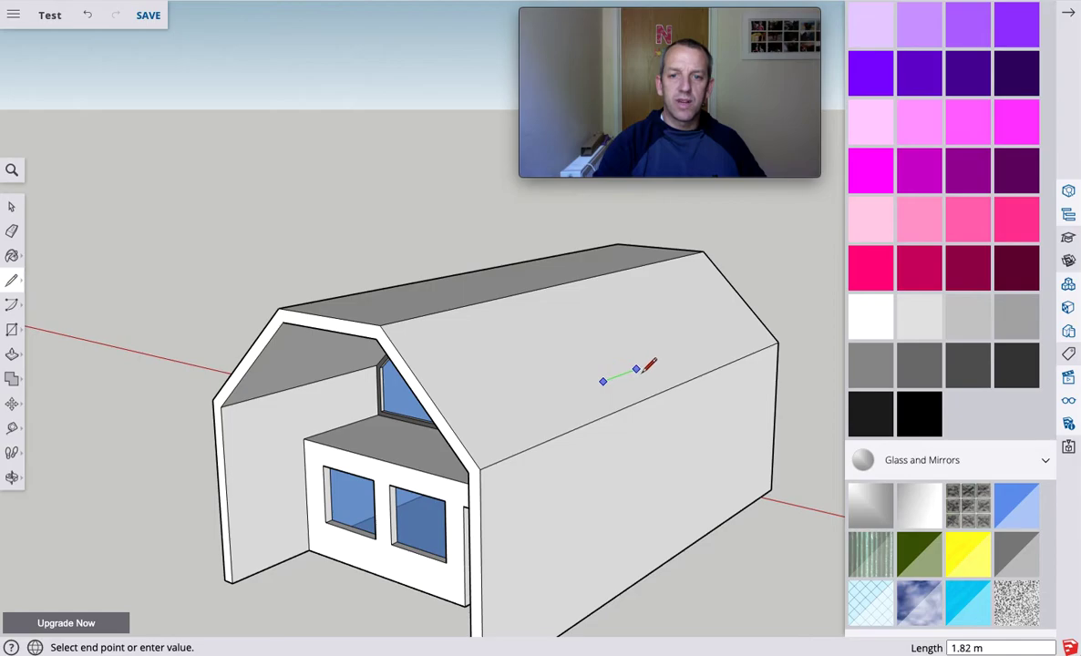
click(696, 345)
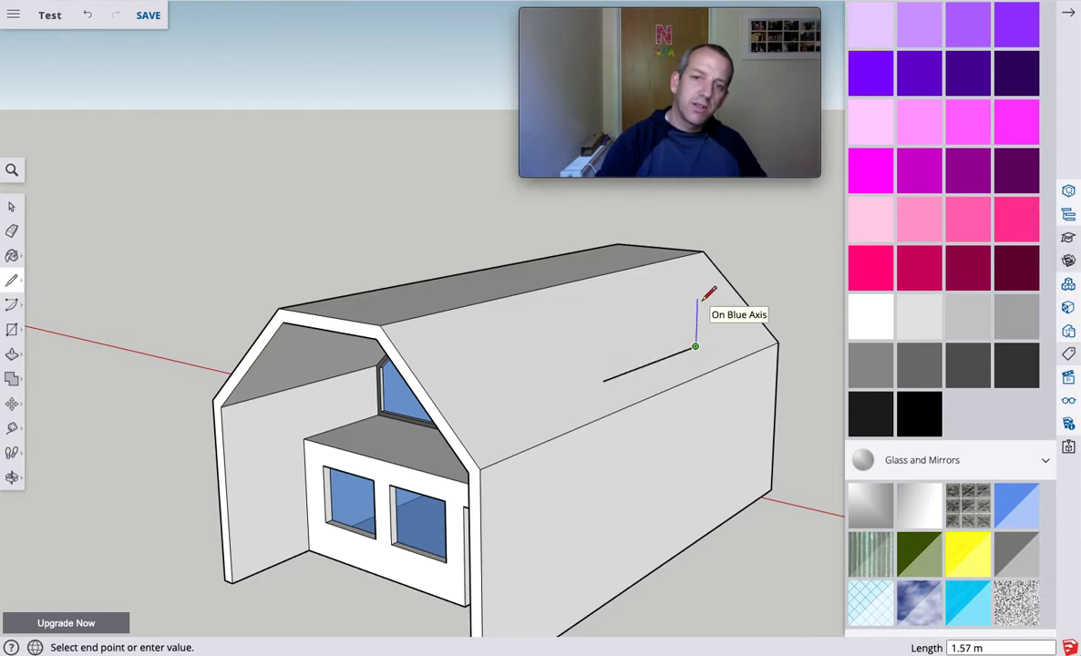
click(696, 303)
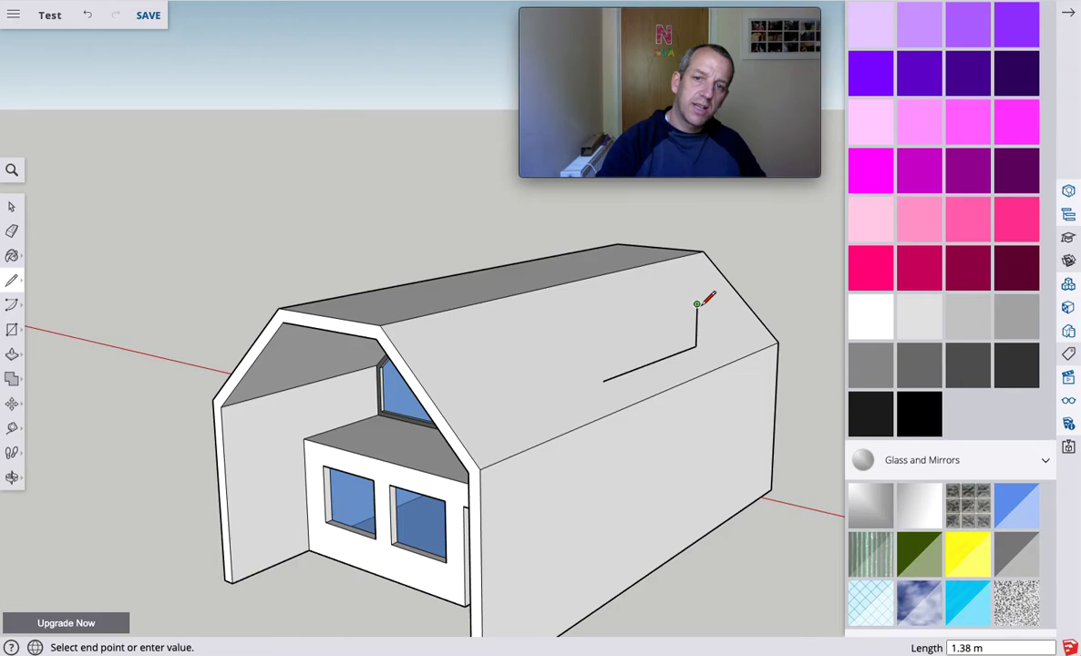
click(602, 333)
click(602, 381)
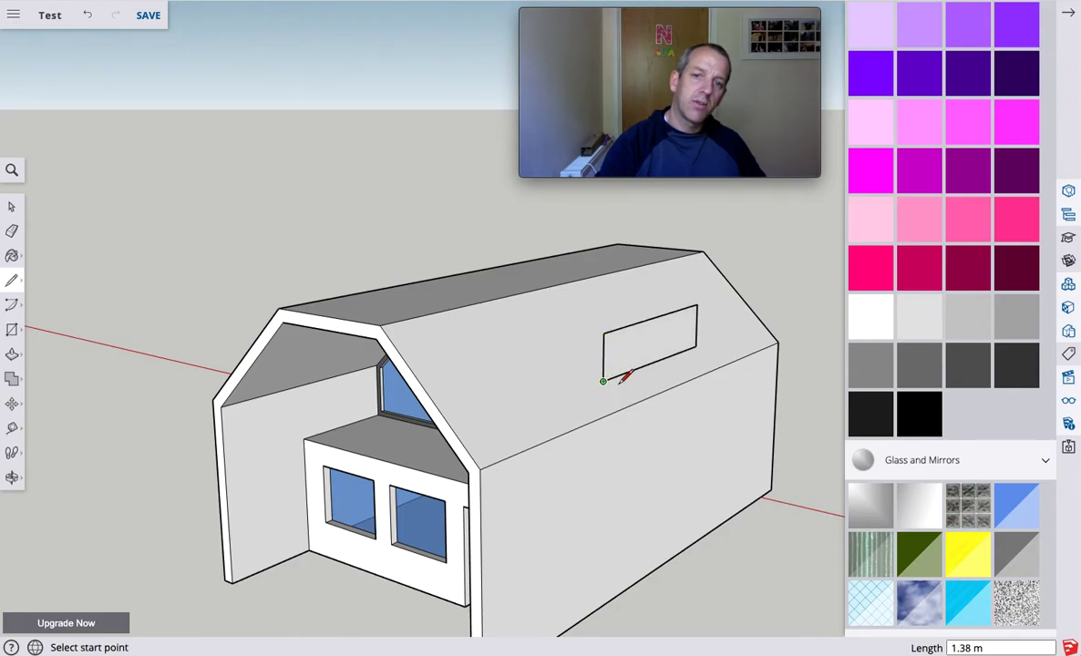
- Draw lines from the dormer front's corners back to the roof slope to form its triangular side and flat top
click(603, 333)
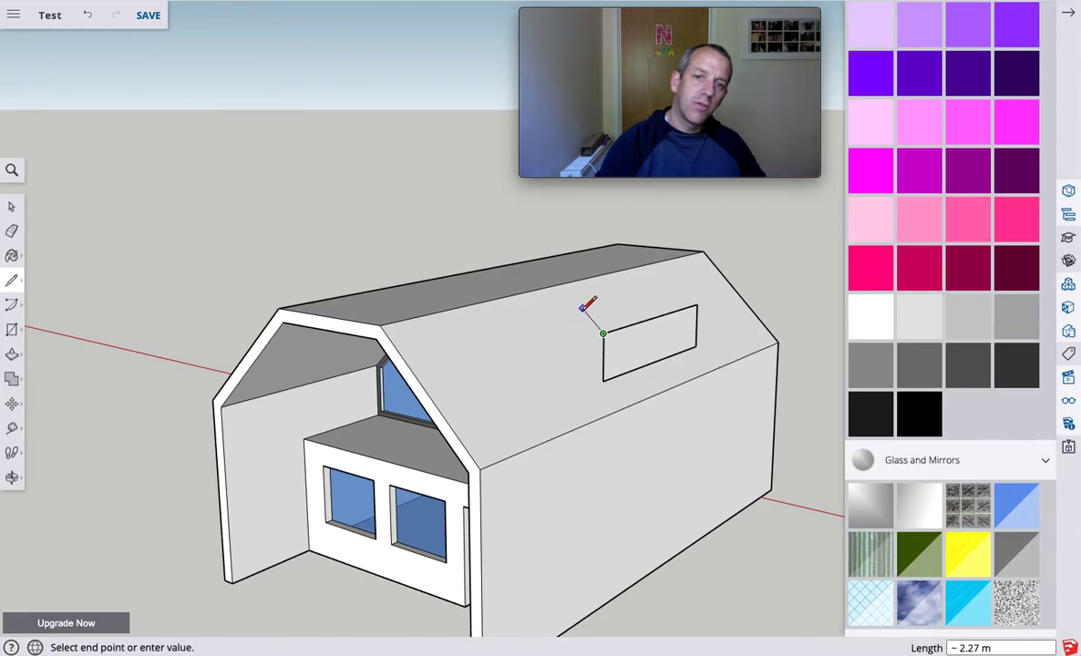
click(562, 326)
click(603, 380)
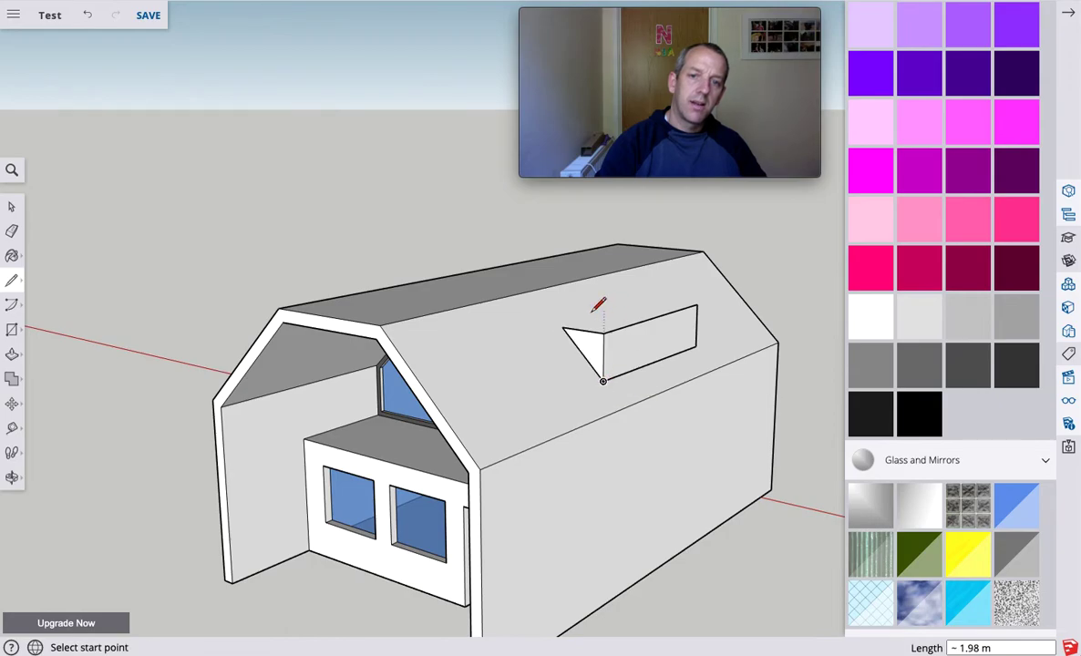
click(696, 304)
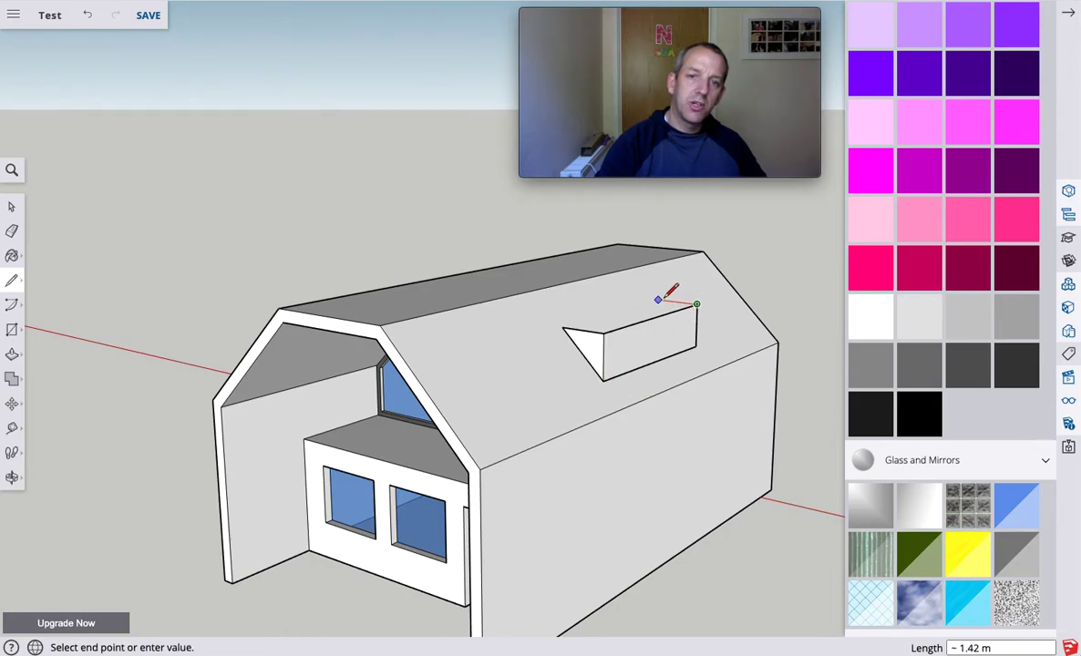
click(658, 300)
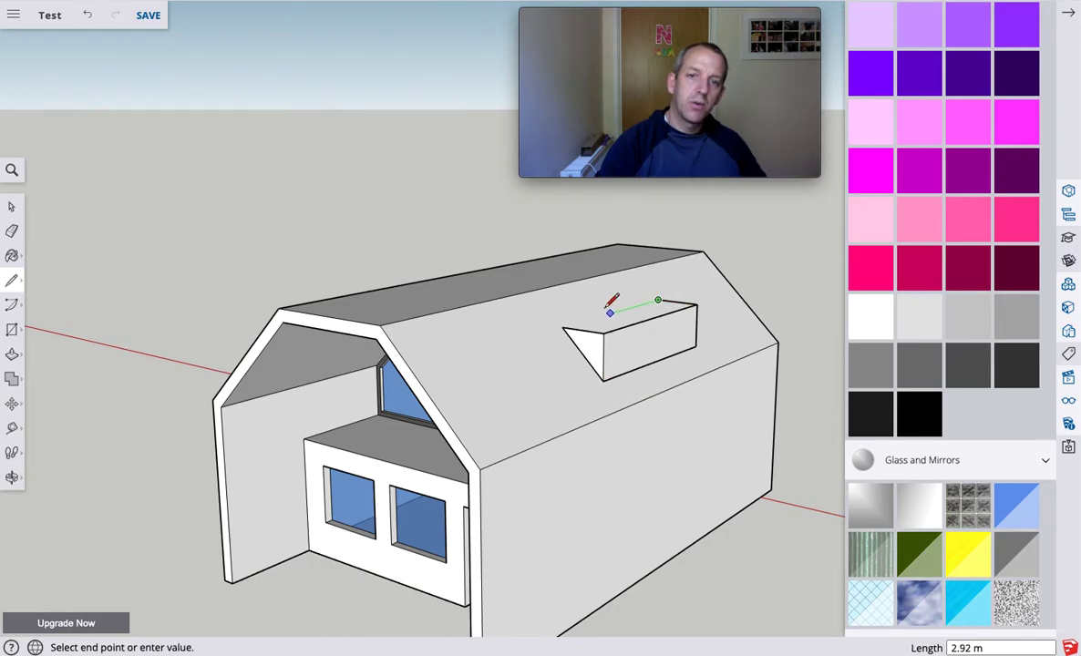
click(561, 326)
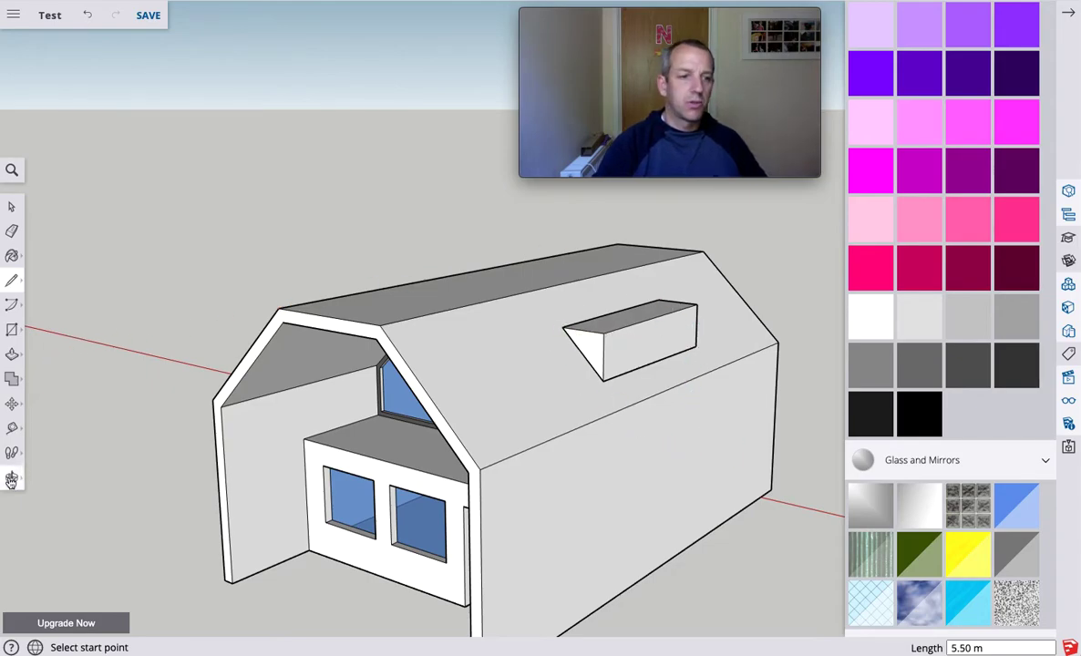
- Try a vertical line about 0.32 m high from the midpoint of the dormer's upper front edge, and undo it
click(12, 476)
drag(663, 348, 667, 318)
scroll(667, 318, up, 5)
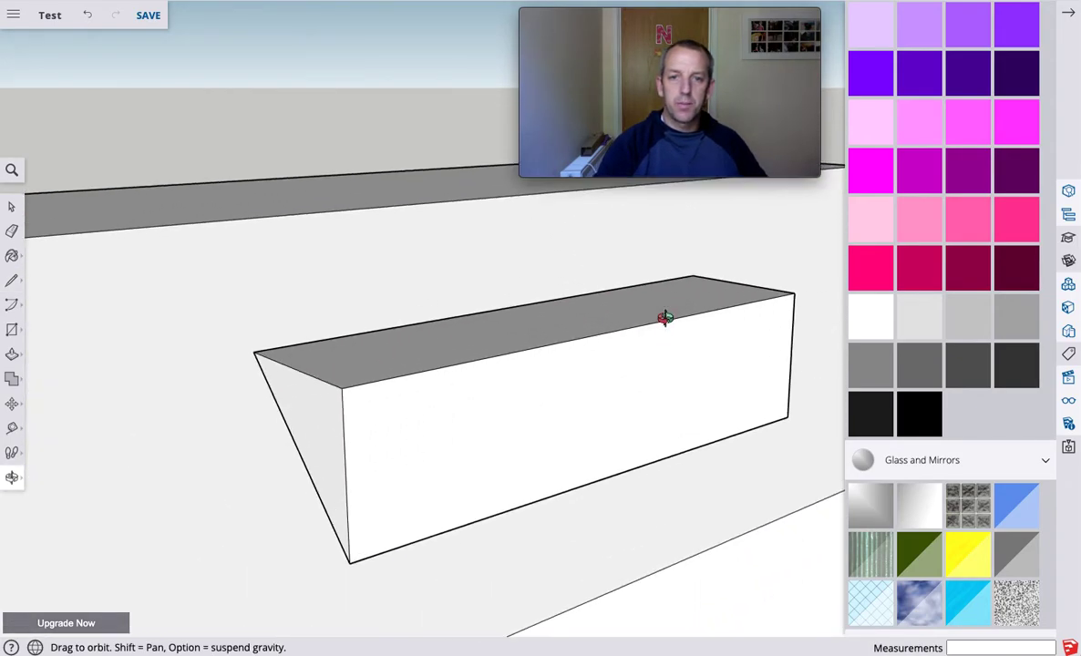
scroll(664, 316, down, 2)
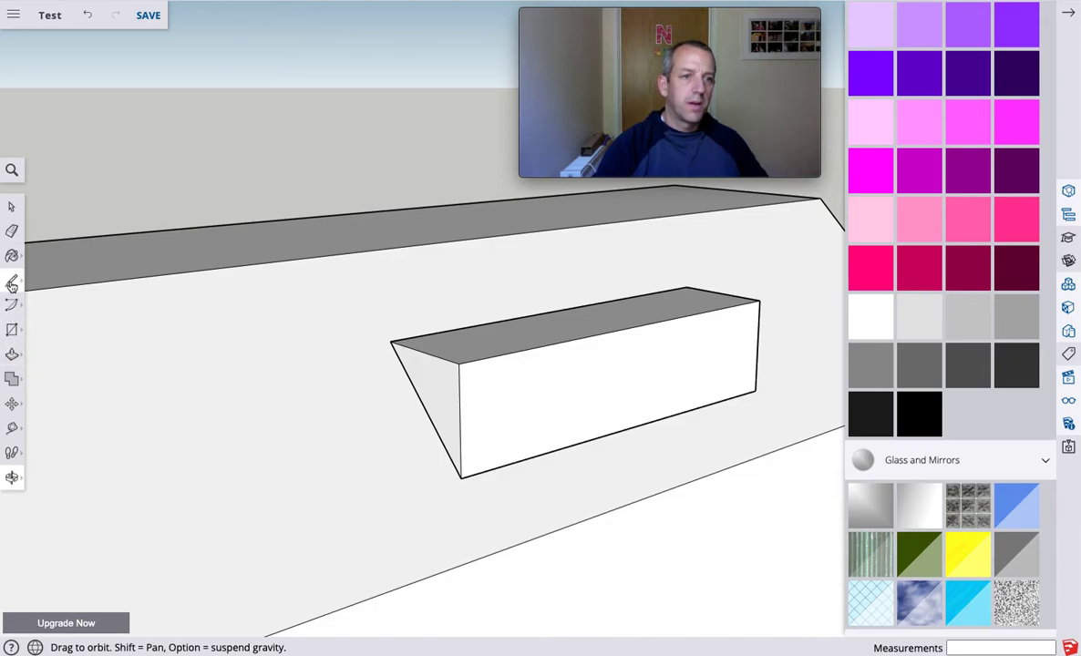
click(12, 280)
click(628, 326)
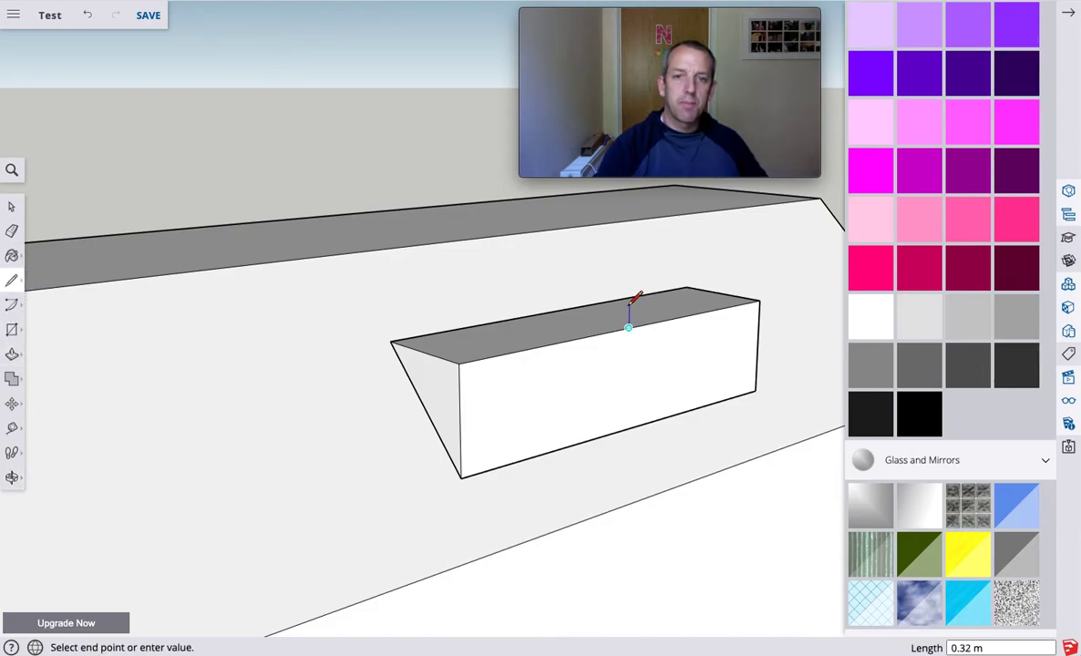
click(629, 305)
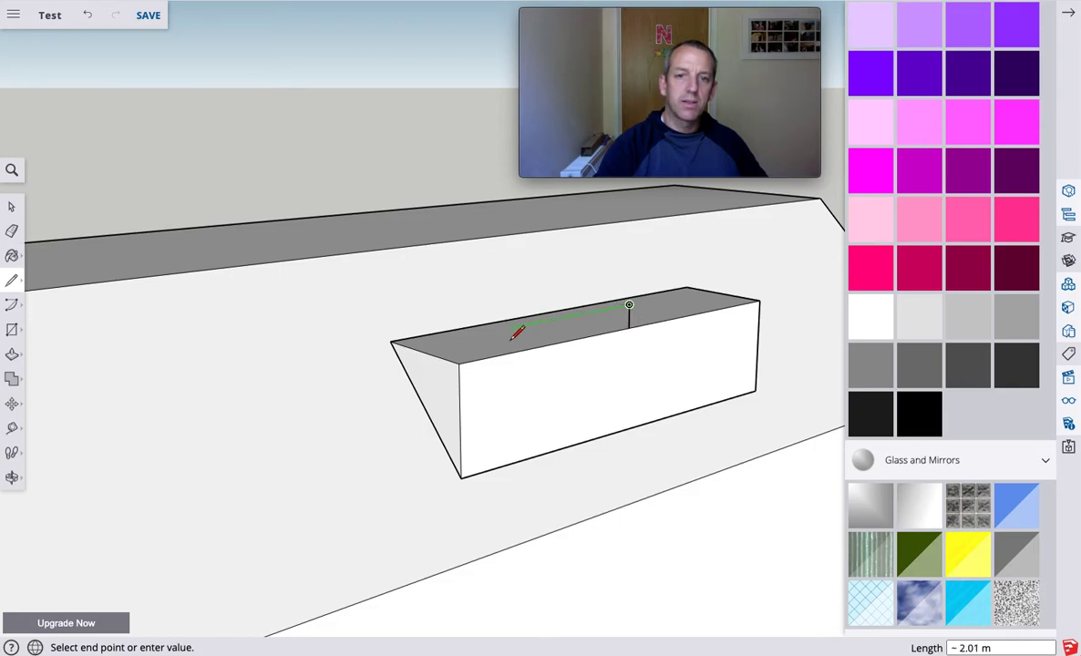
key(ctrl+z)
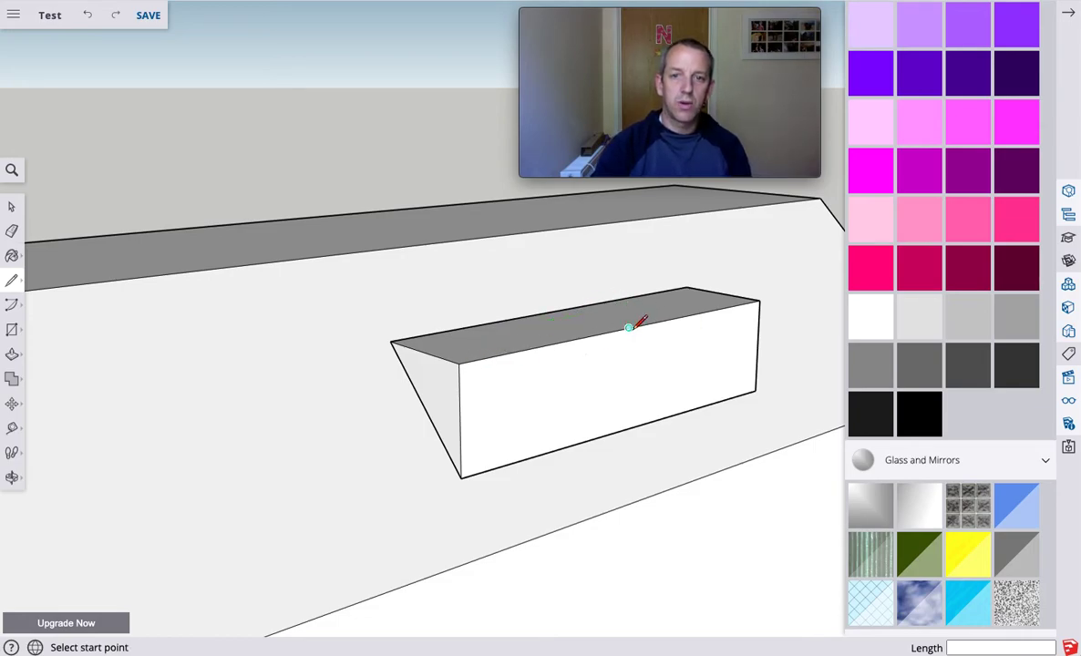
- Draw a taller vertical line from the dormer's upper front midpoint and connect its peak to both front corners with sloping lines about 2.83 m long
click(623, 328)
click(629, 278)
click(460, 362)
click(629, 278)
click(759, 301)
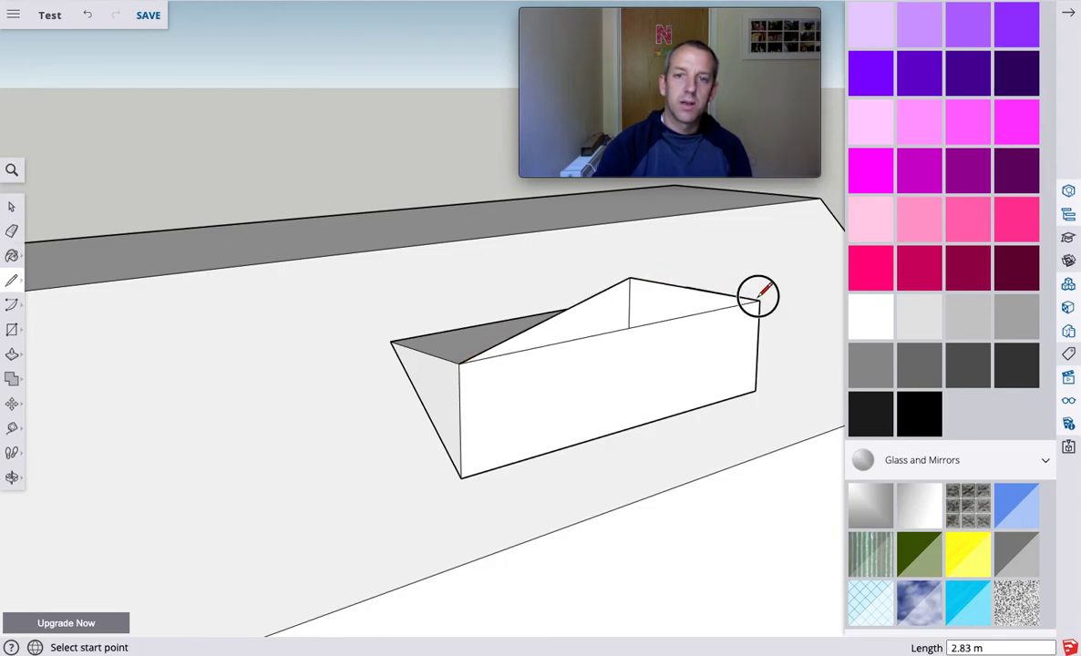
- Draw a ridge line about 1.42 m long from the dormer's peak toward the roof, and connect its end to the near rear corner
click(629, 278)
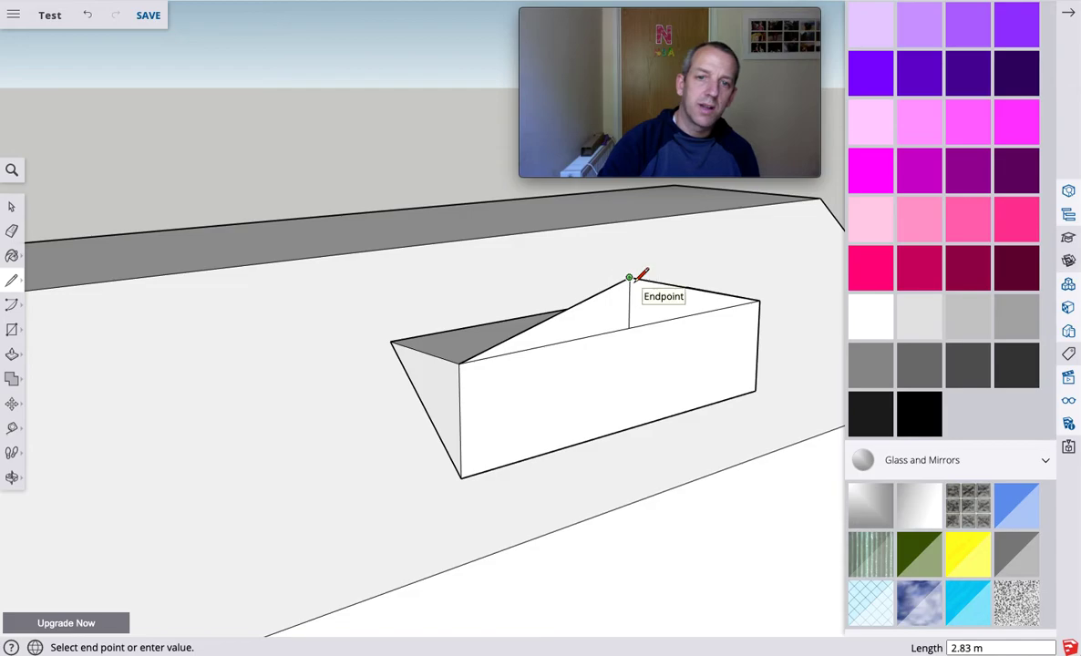
click(557, 264)
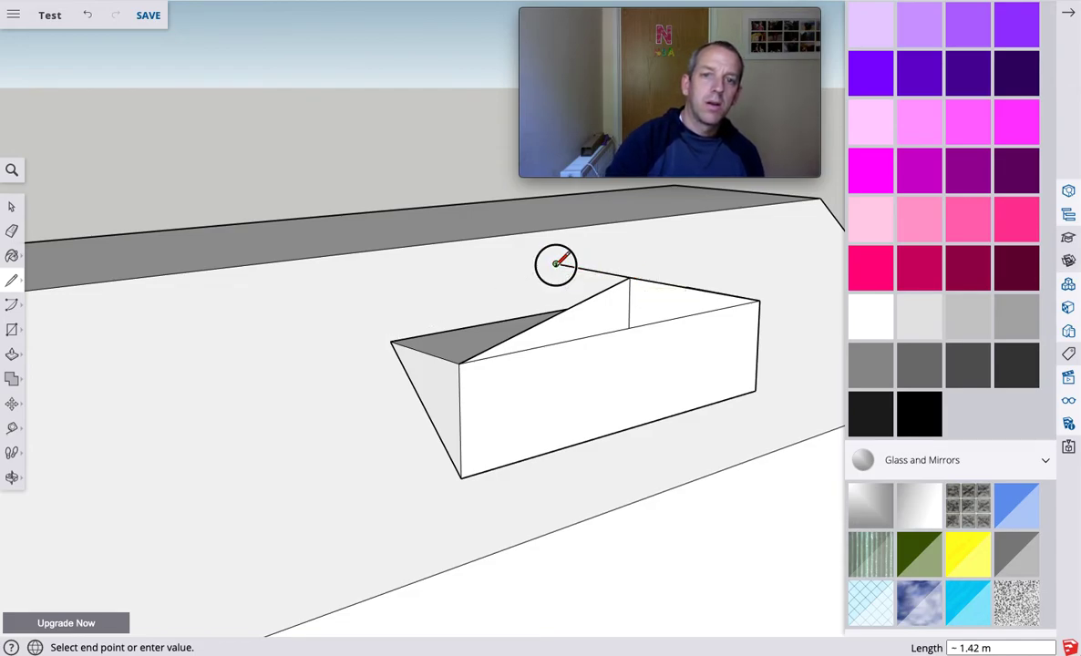
click(391, 341)
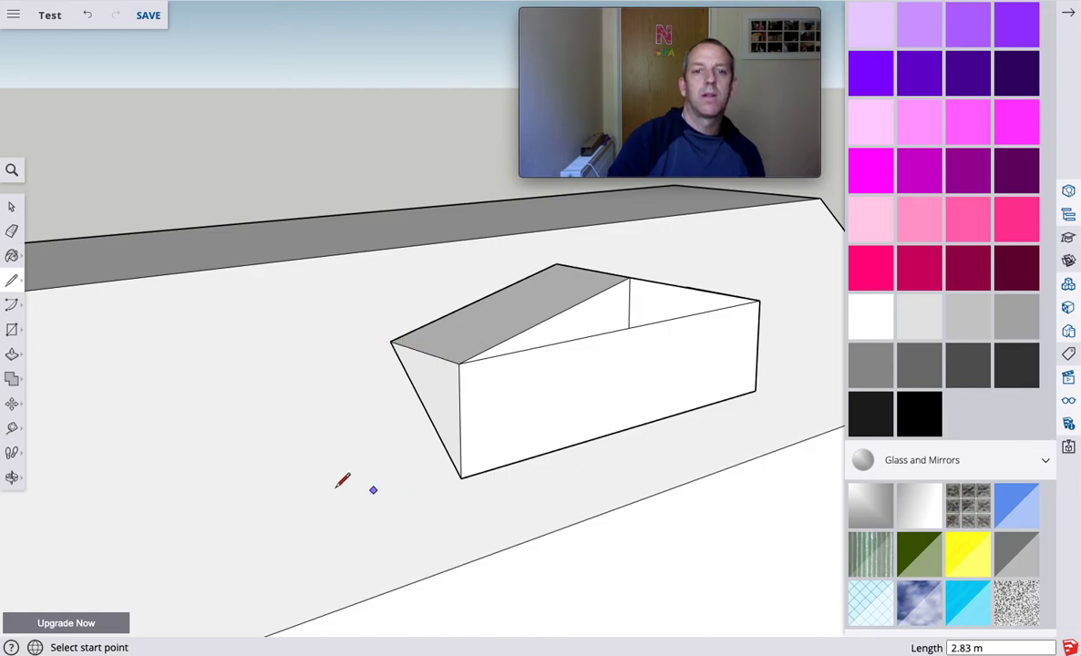
- Connect the ridge's rear end to the dormer's other rear corner and close that triangular side with a line to the front's lower corner
click(11, 477)
drag(715, 365, 126, 292)
click(12, 280)
click(356, 294)
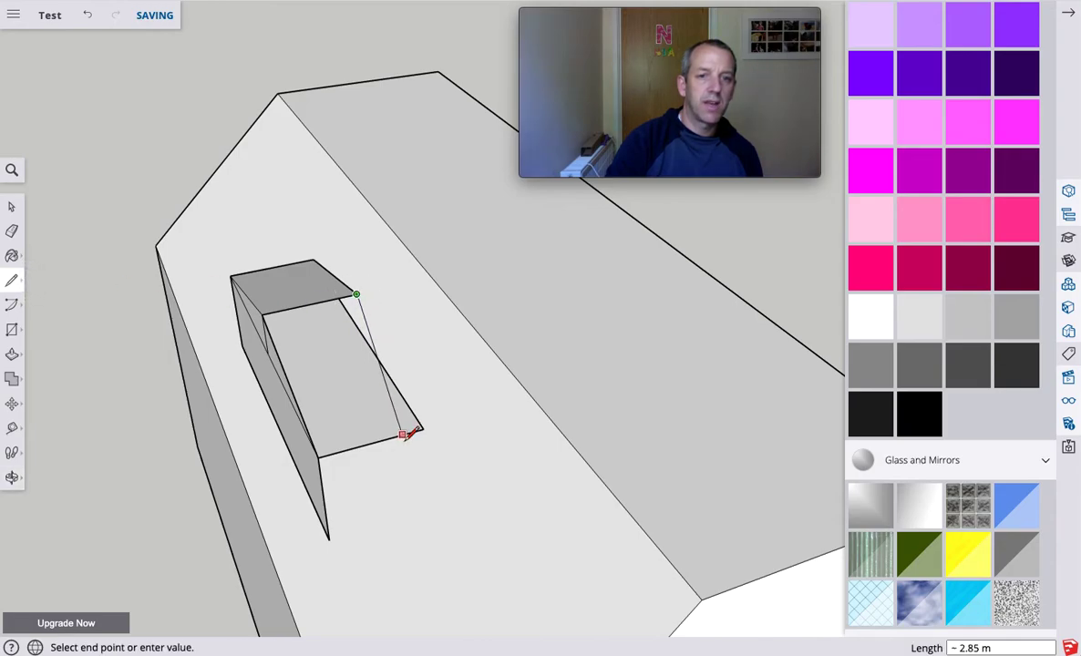
click(423, 428)
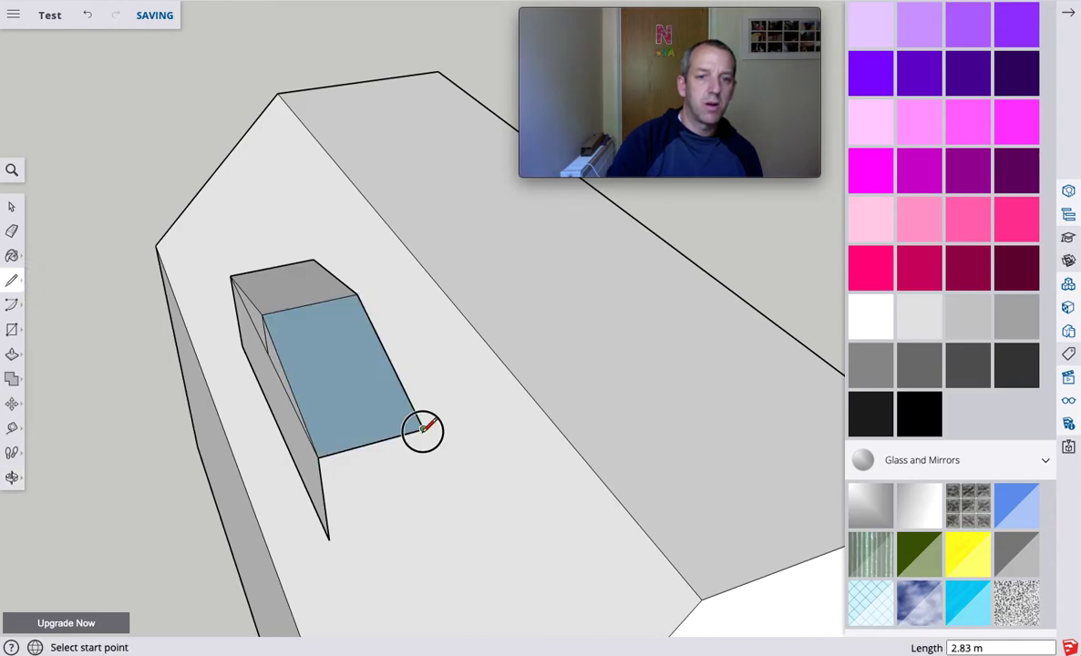
click(329, 538)
click(423, 429)
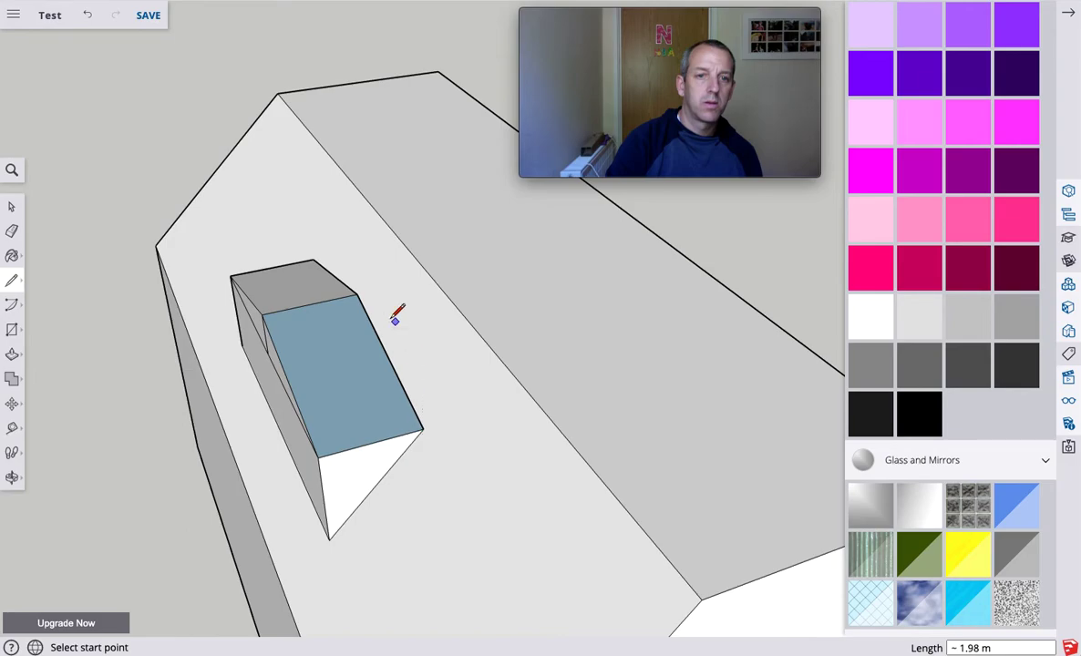
- Extend the dormer's ridge further back into the roof slope and connect its new end to both rear corners
click(357, 293)
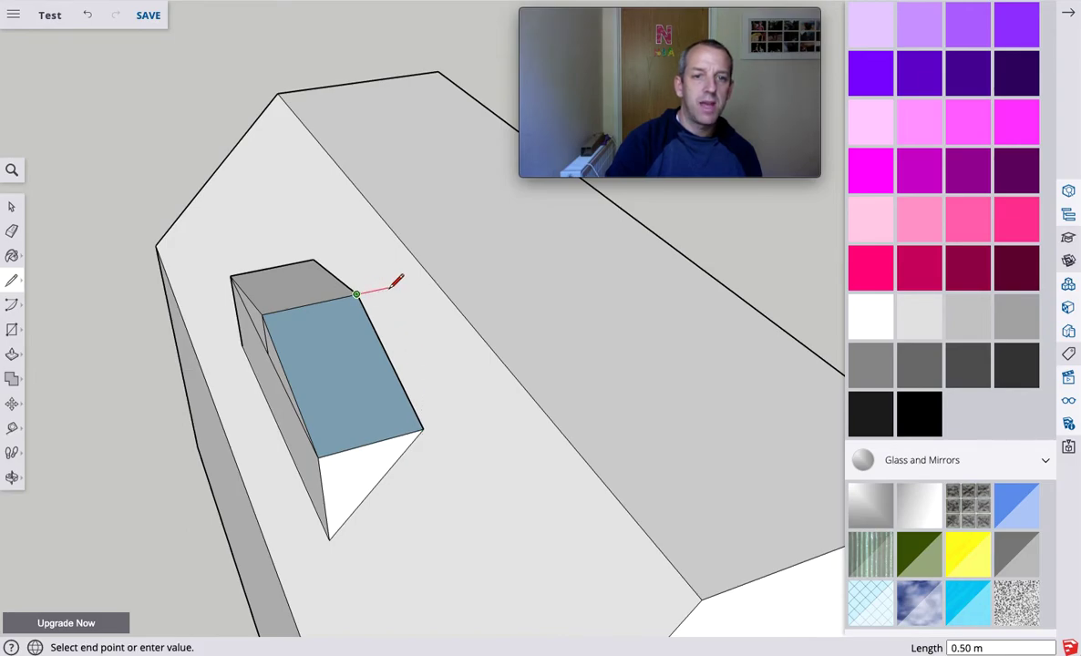
click(401, 286)
click(423, 430)
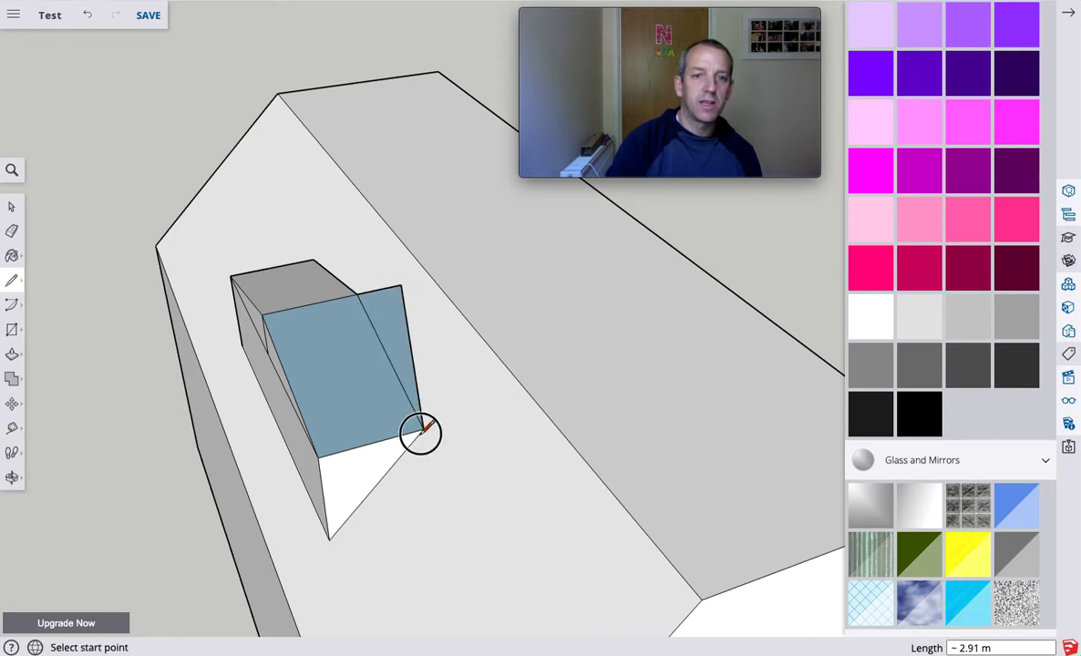
click(401, 285)
click(312, 260)
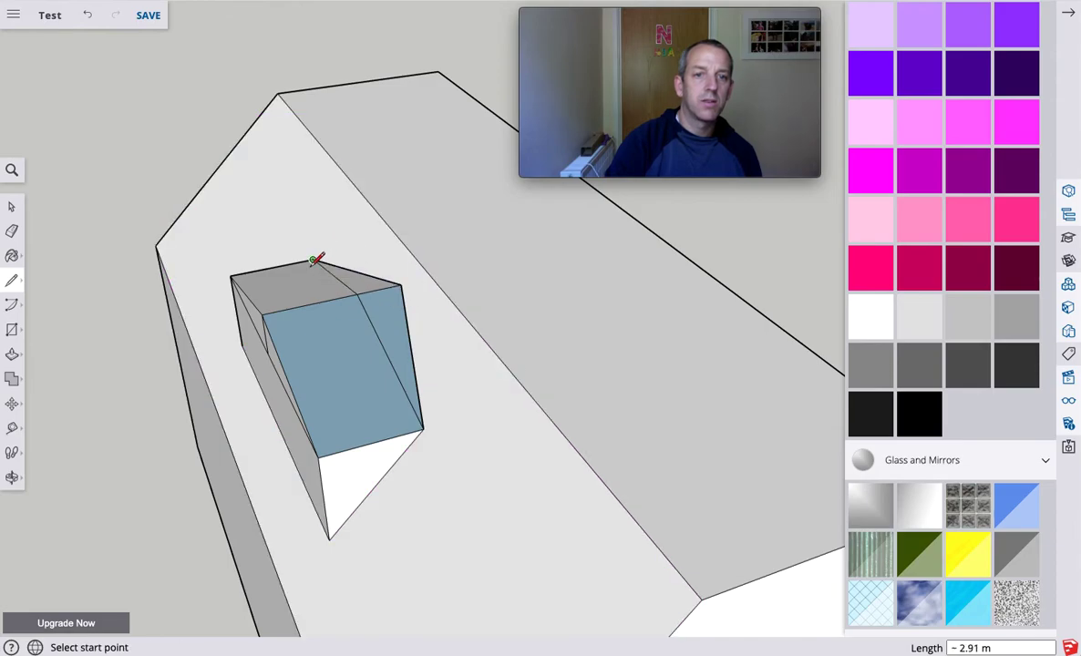
- Erase the superseded rear edges inside the dormer's roof faces and redraw the full ridge line, about 2.11 m long
click(12, 230)
drag(373, 328, 348, 295)
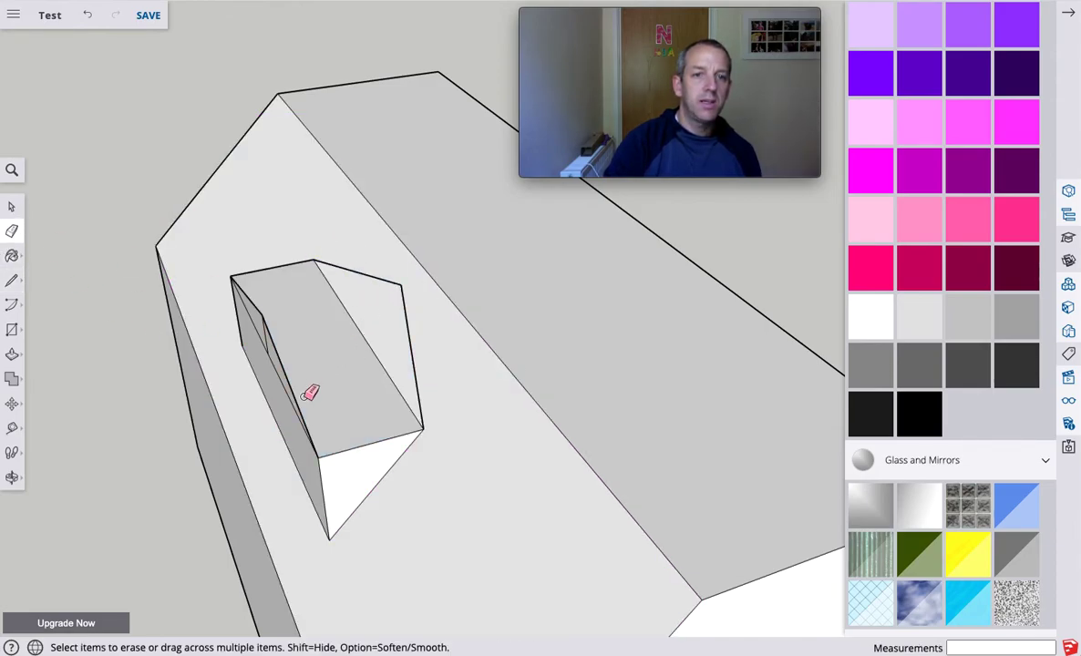
click(12, 280)
click(261, 315)
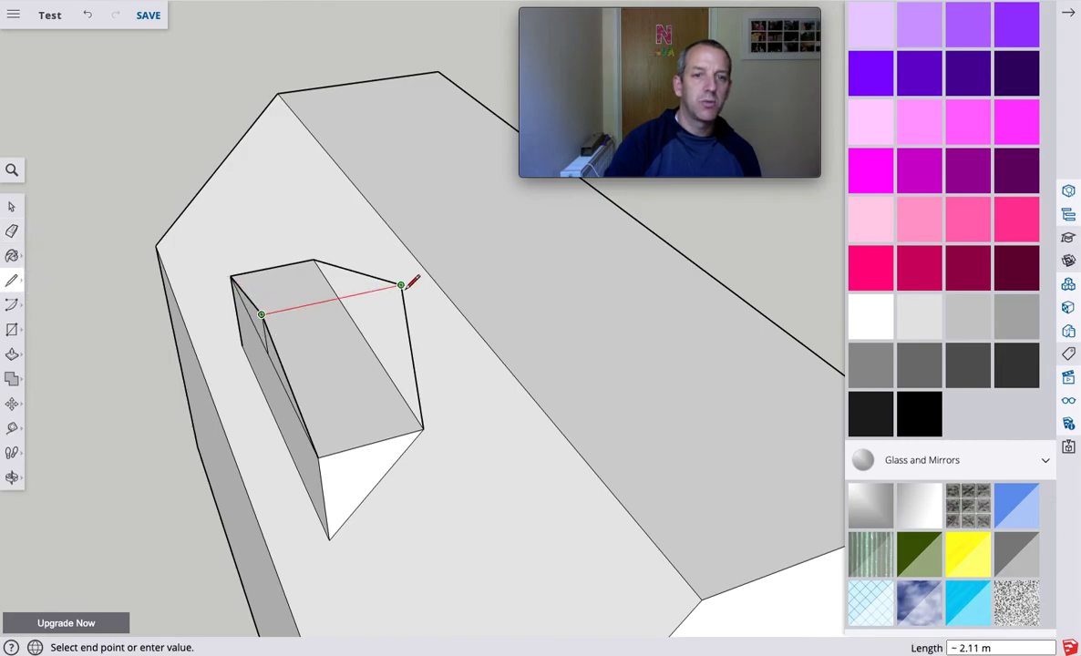
click(402, 286)
- Erase the vertical centre line and the horizontal line on the dormer front to merge it into one gabled face
key(o)
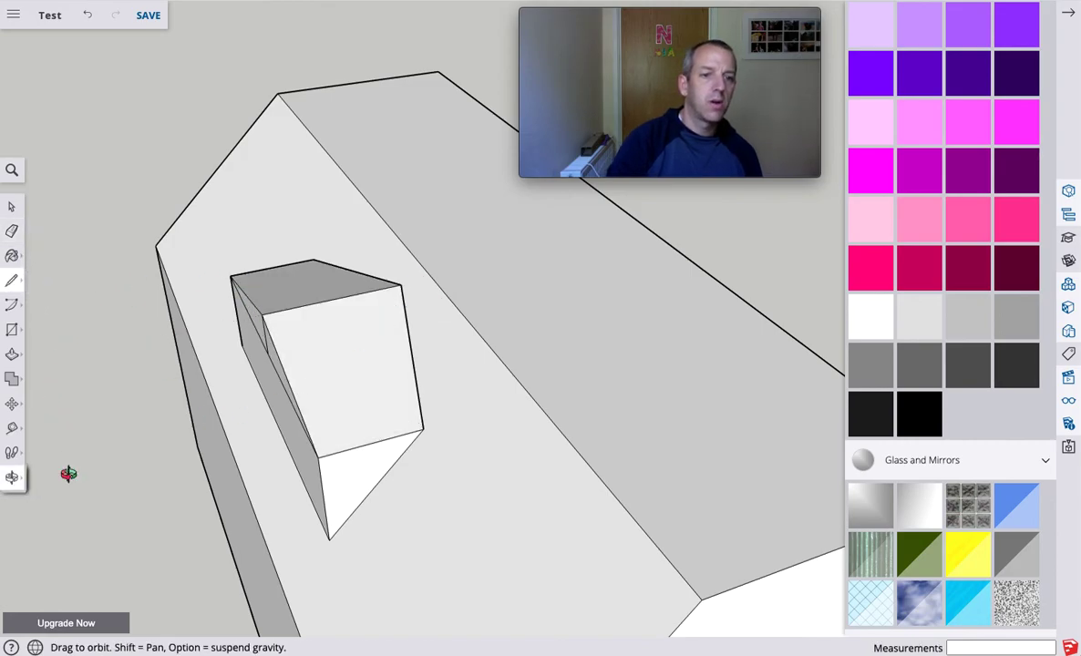
drag(306, 454, 606, 350)
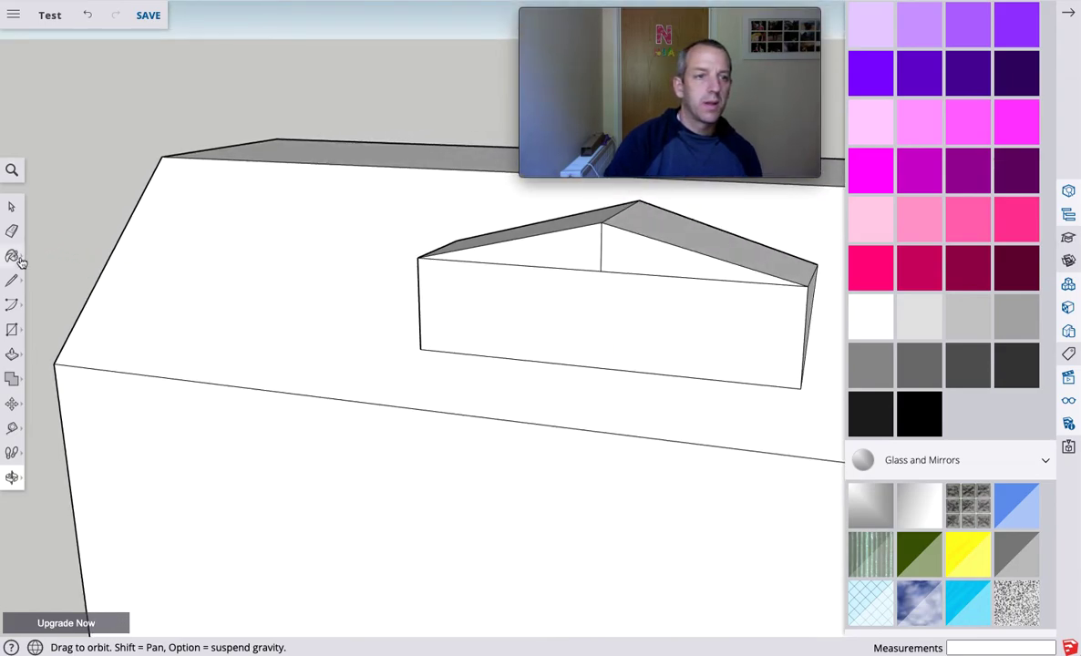
click(13, 231)
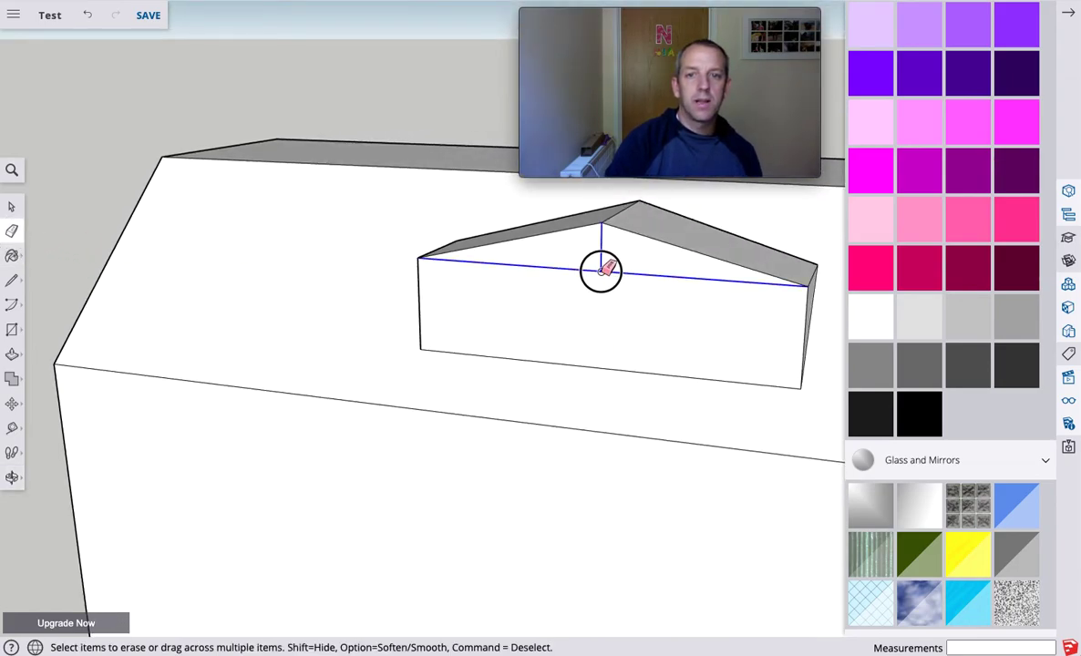
drag(602, 272, 600, 297)
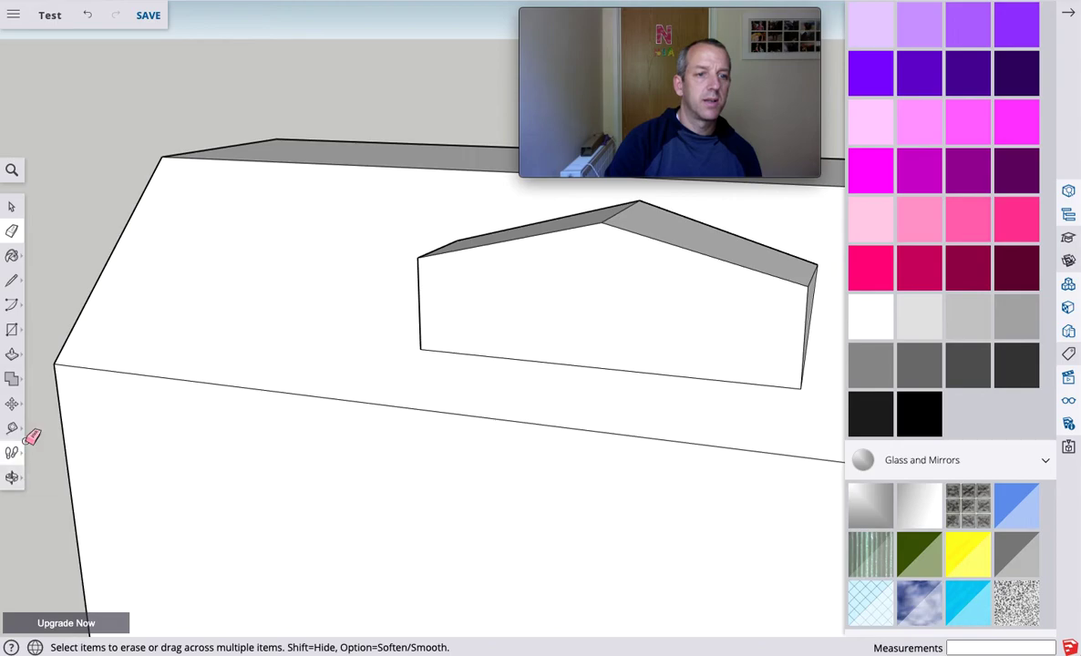
- Offset the dormer front's outline inward to form a narrow window frame
click(12, 356)
click(45, 378)
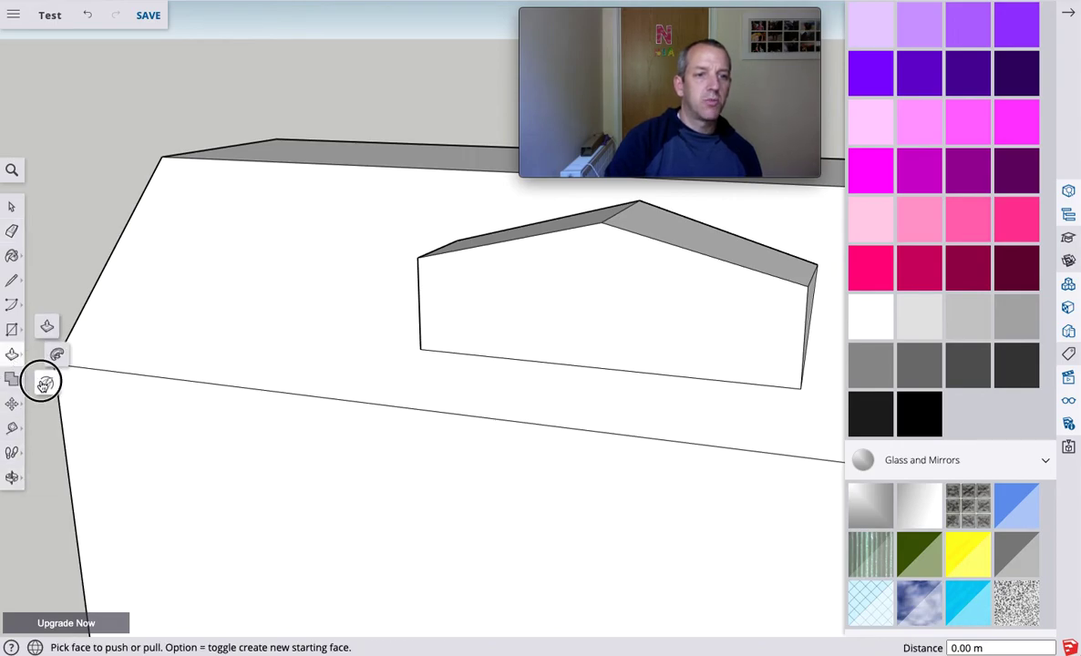
click(559, 301)
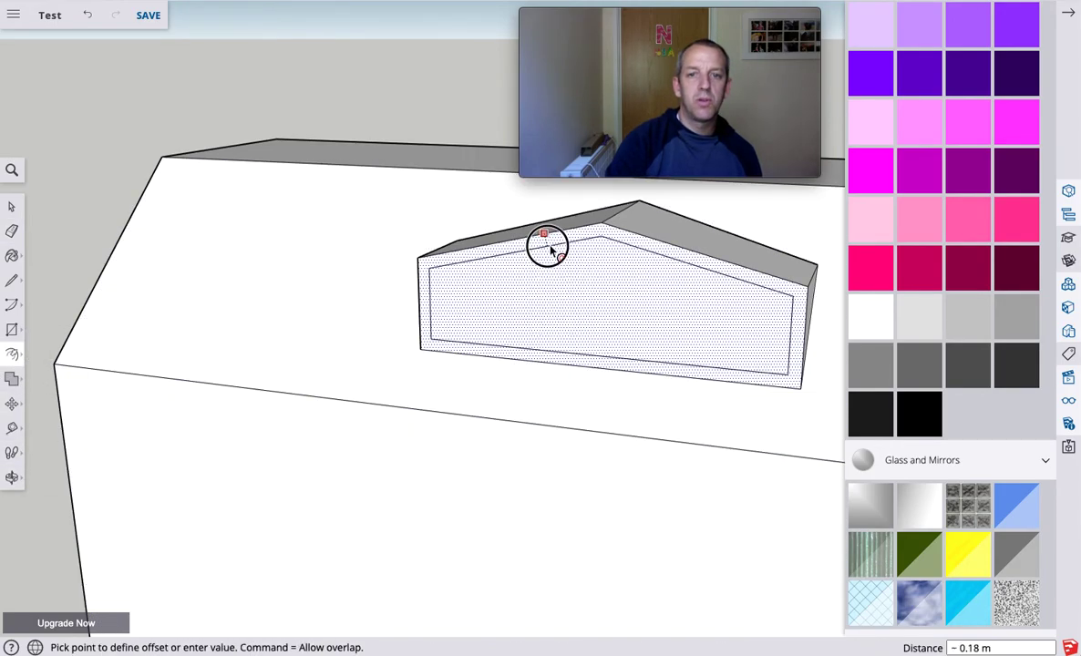
click(547, 242)
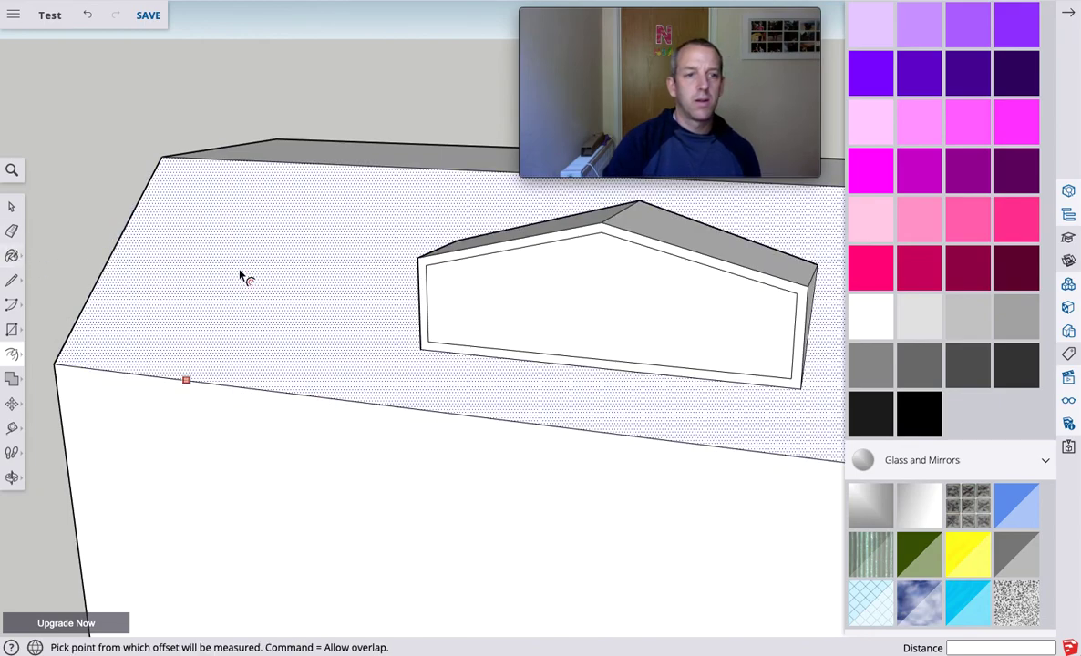
- Push the dormer's inner face in by 0.22 m and paint it with translucent blue glass
key(p)
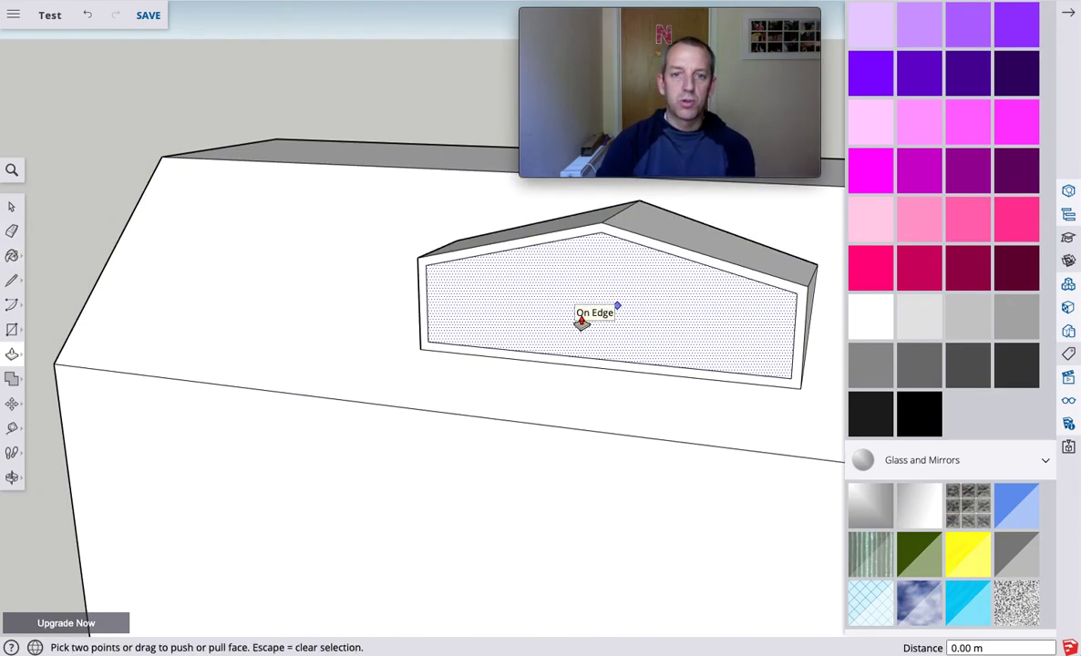
click(547, 314)
click(551, 316)
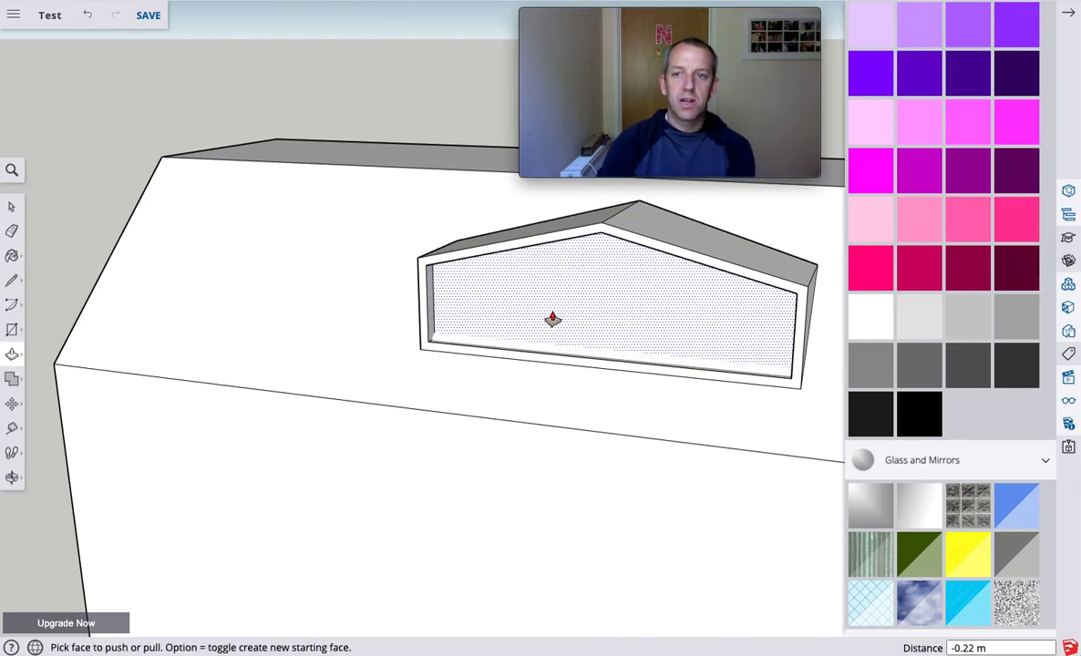
click(1010, 506)
click(619, 311)
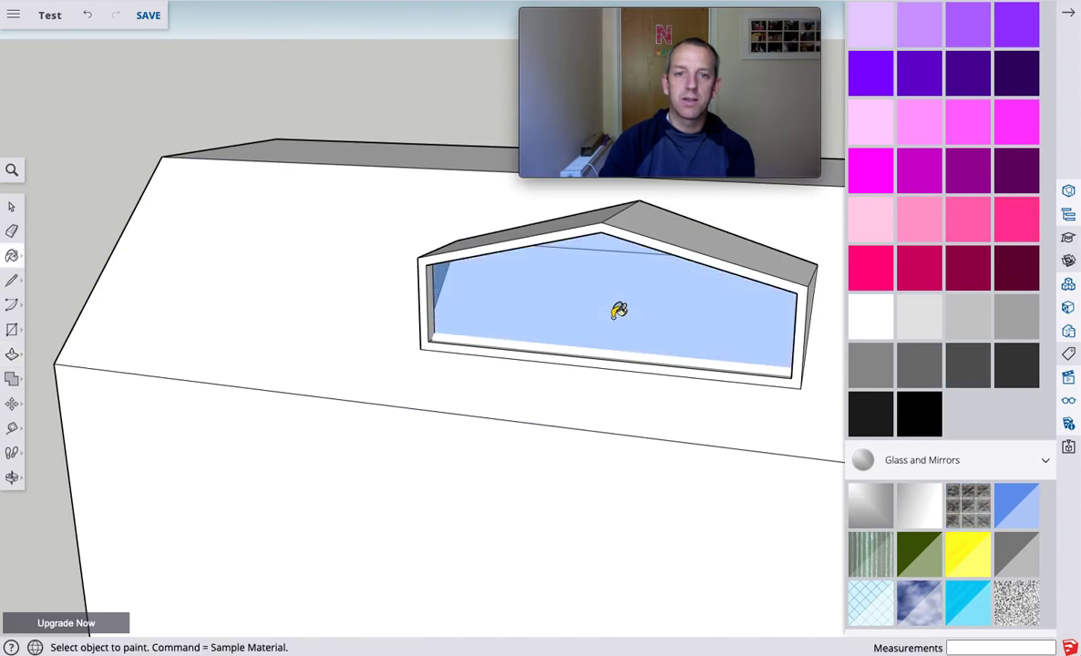
- Draw an upright rectangular panel 0.82 m high along the front edge of the balcony below the upper end window
click(11, 477)
drag(273, 466, 678, 495)
scroll(354, 501, down, 10)
drag(342, 522, 559, 412)
scroll(362, 494, down, 3)
scroll(362, 493, up, 6)
scroll(415, 474, down, 3)
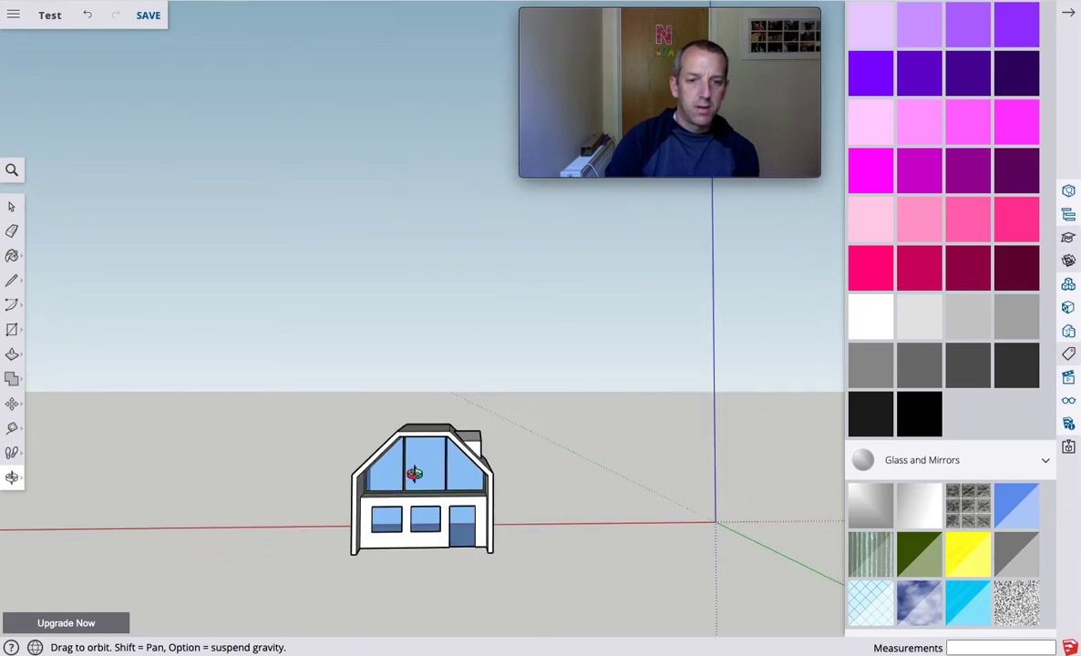
scroll(415, 474, up, 6)
scroll(415, 474, up, 3)
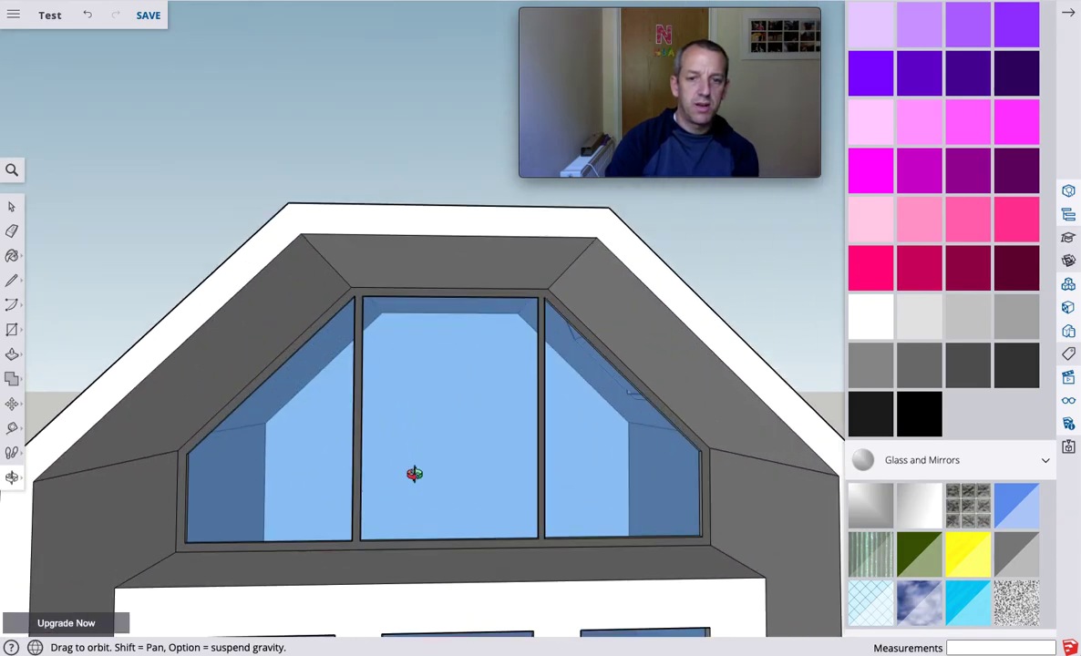
click(12, 279)
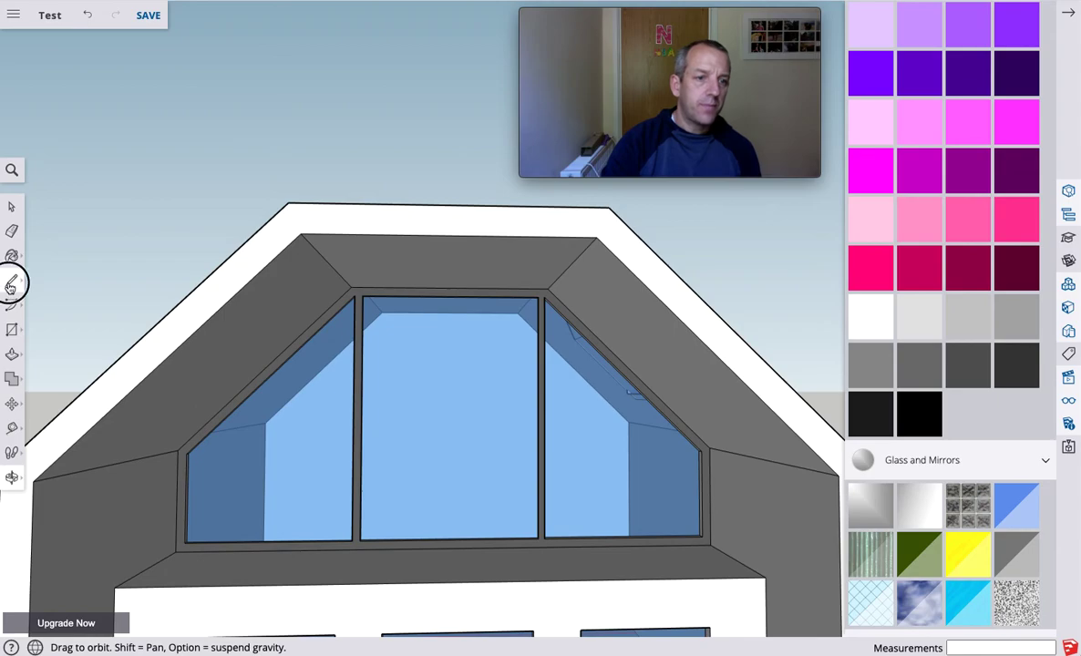
click(114, 586)
click(115, 528)
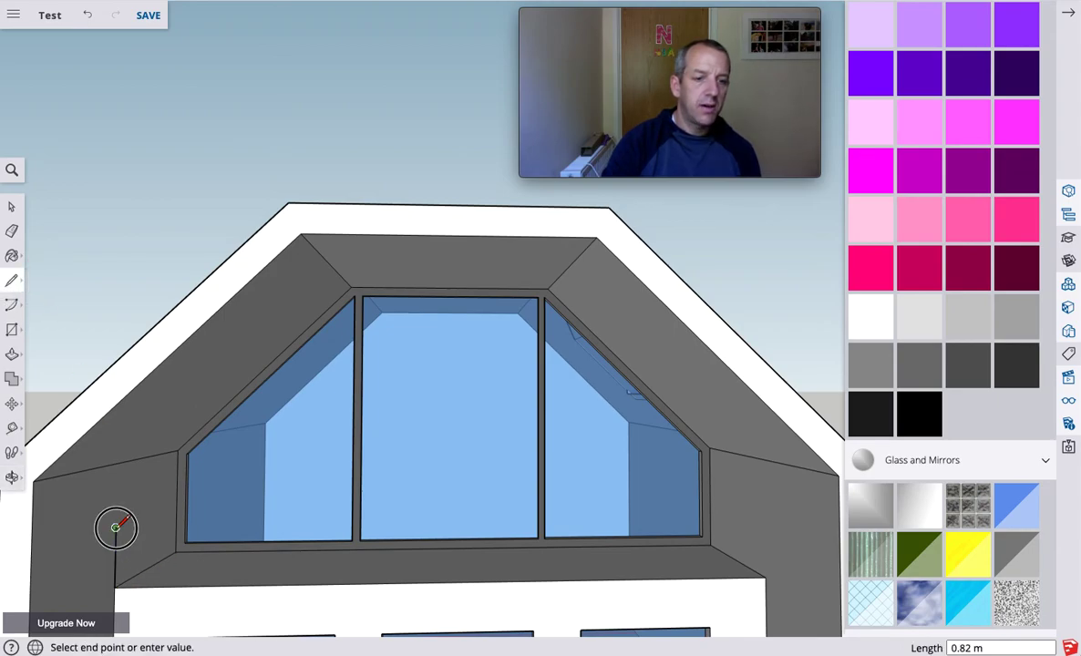
click(766, 521)
click(766, 579)
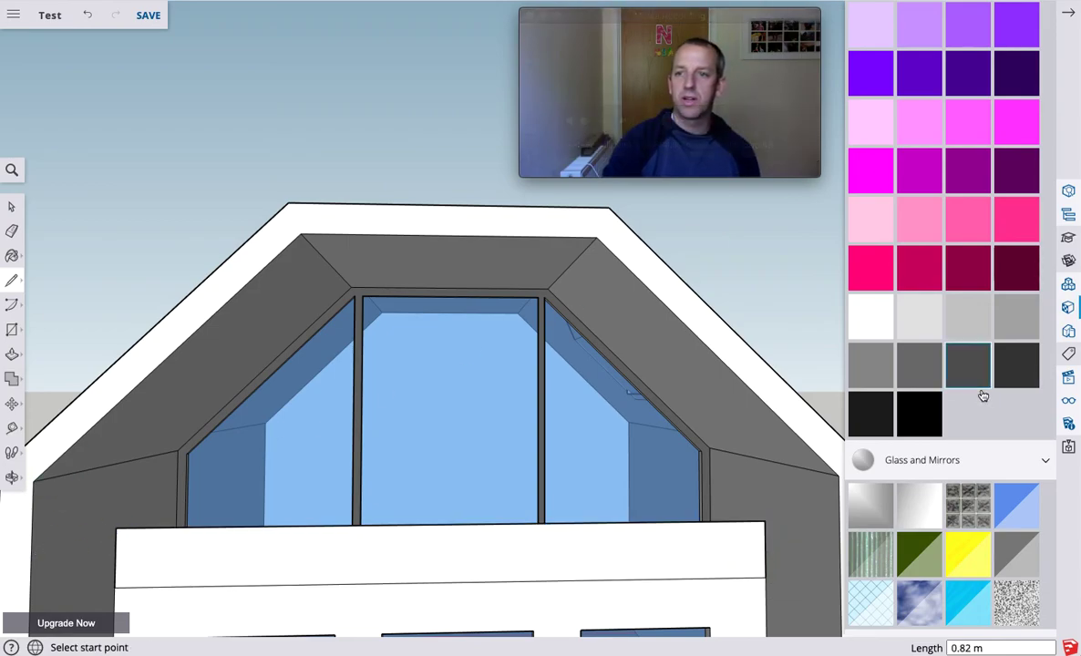
- Paint the balcony's upright front panel with translucent blue glass
scroll(968, 304, up, 2)
scroll(968, 304, up, 1)
scroll(968, 303, down, 3)
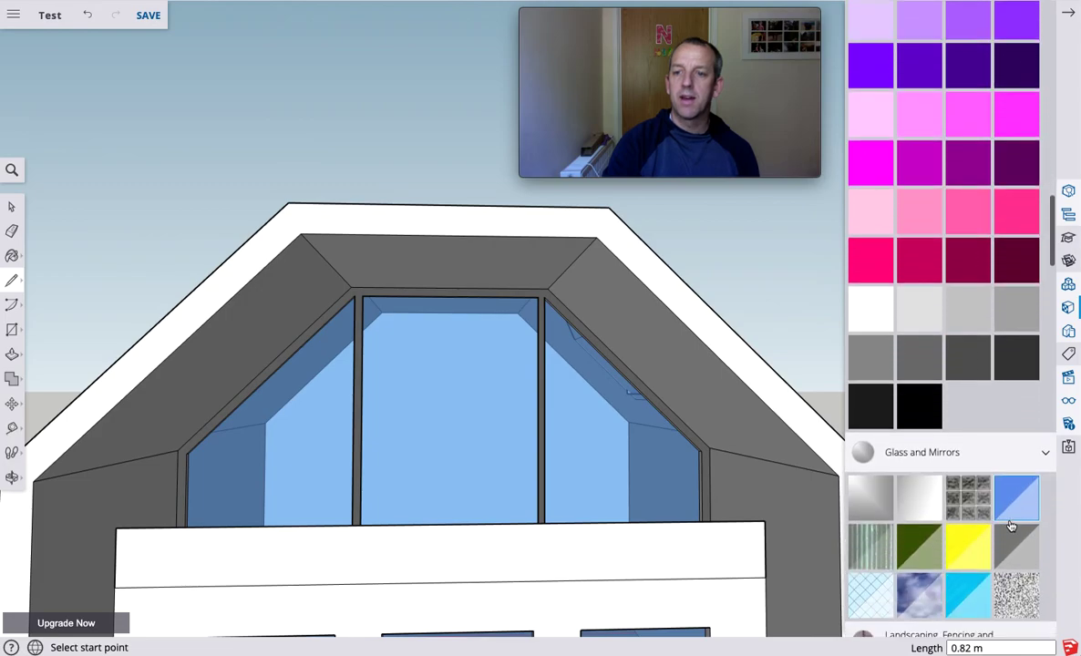
click(1013, 506)
click(530, 547)
scroll(530, 547, up, 1)
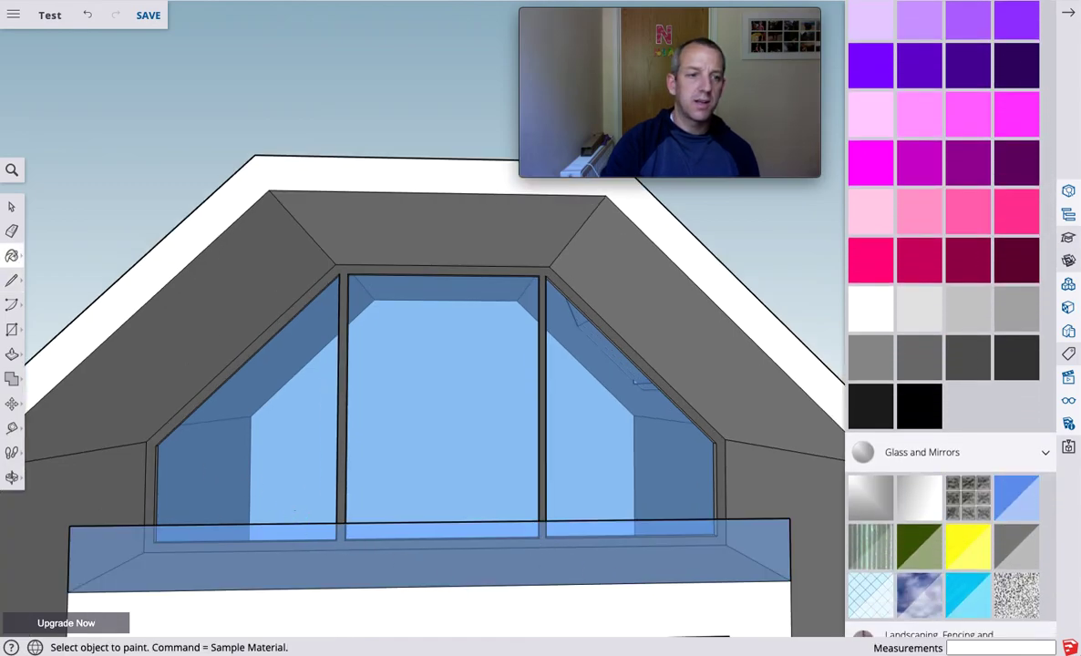
- Undo the glass balcony panel and its outline on the front edge
click(11, 477)
scroll(507, 475, down, 2)
scroll(353, 478, down, 5)
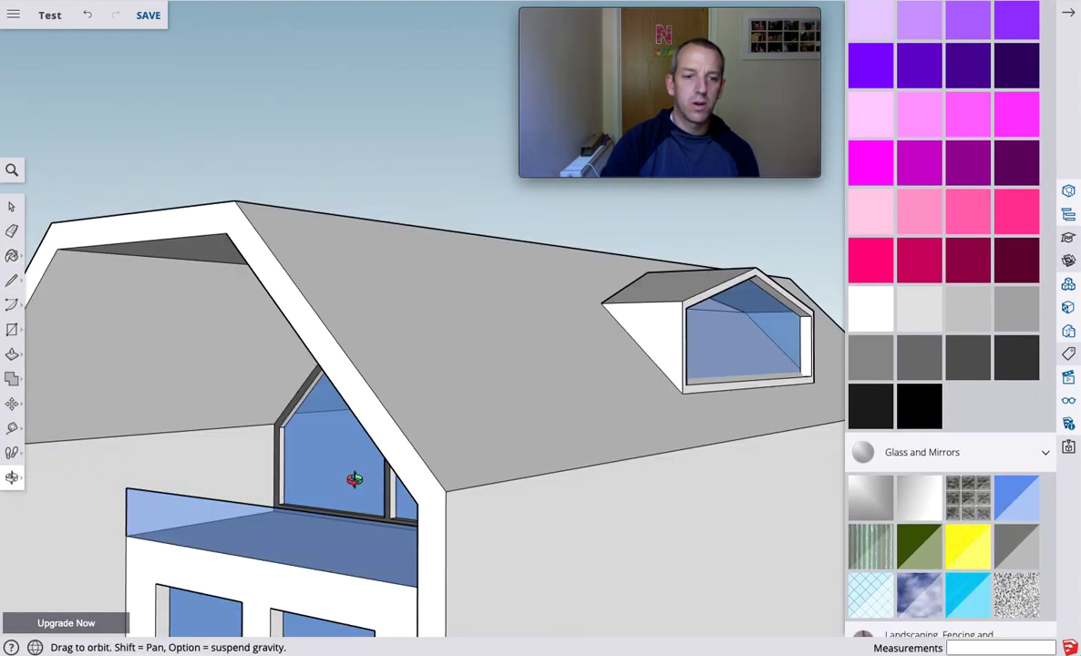
drag(304, 512, 603, 558)
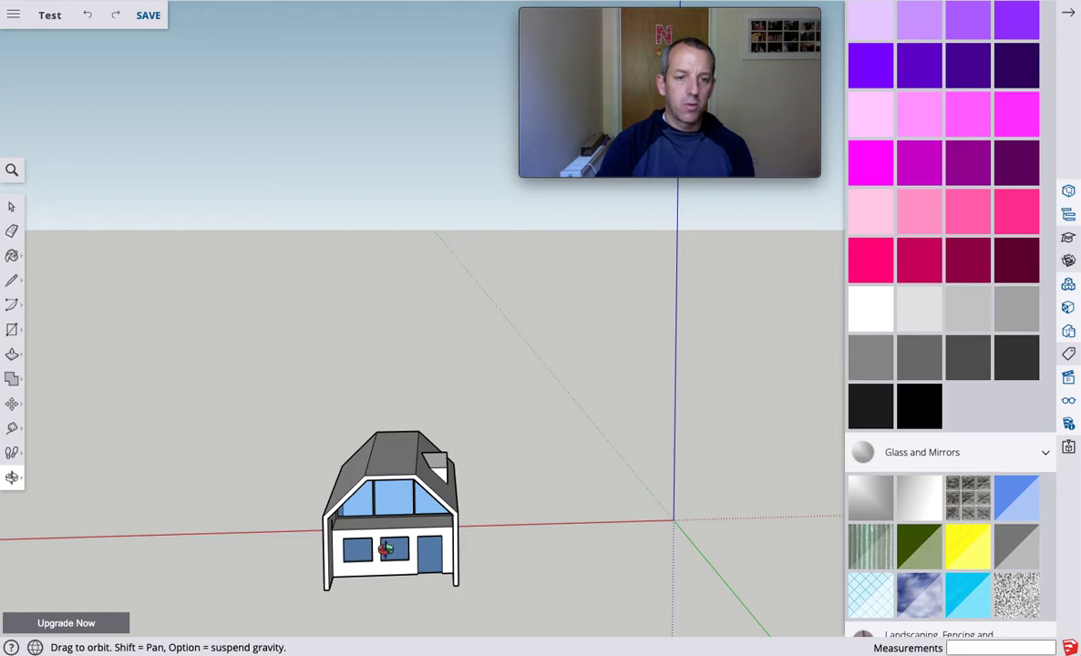
- Draw an upright rectangular panel with lines, about 0.89 m high, along the balcony's front edge between the two side walls
drag(420, 527, 396, 543)
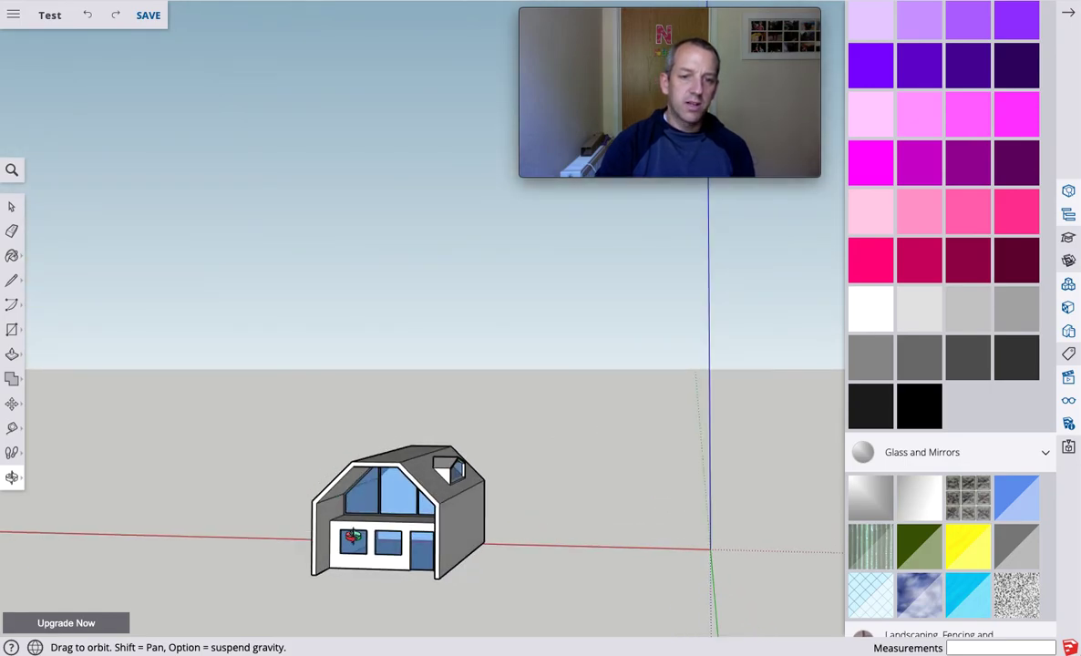
scroll(351, 540, up, 10)
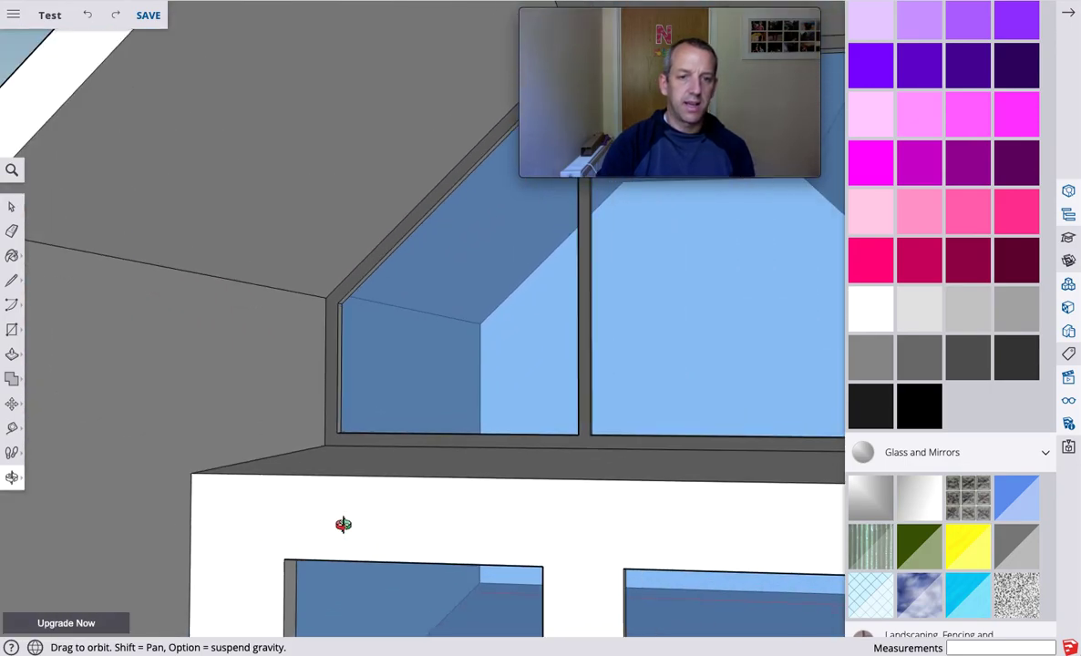
scroll(343, 524, down, 10)
drag(382, 521, 190, 393)
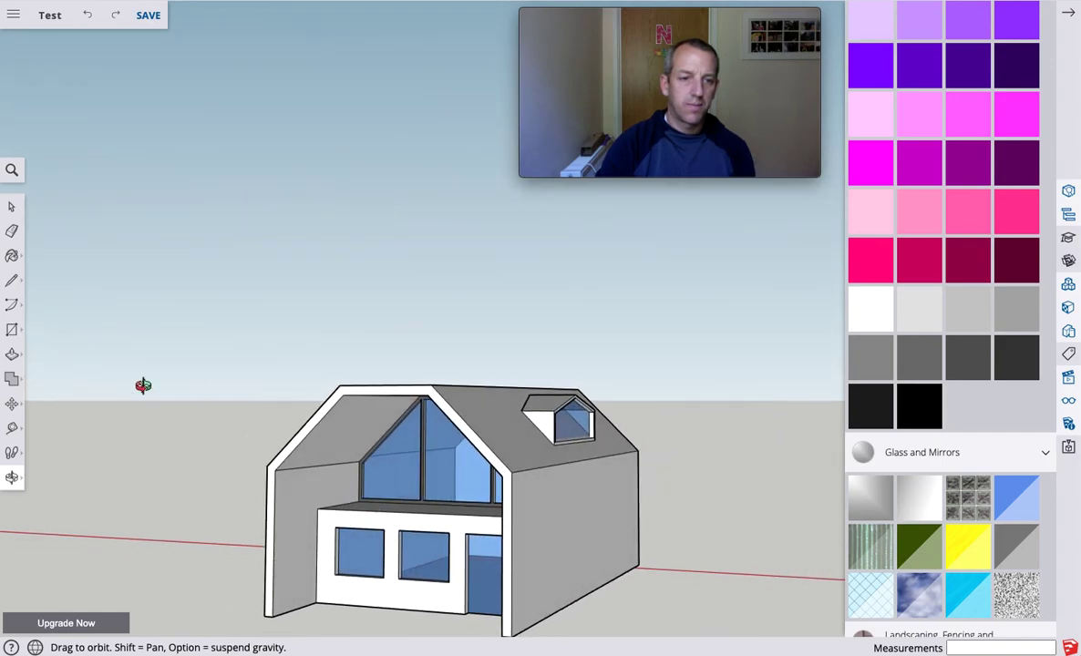
click(12, 280)
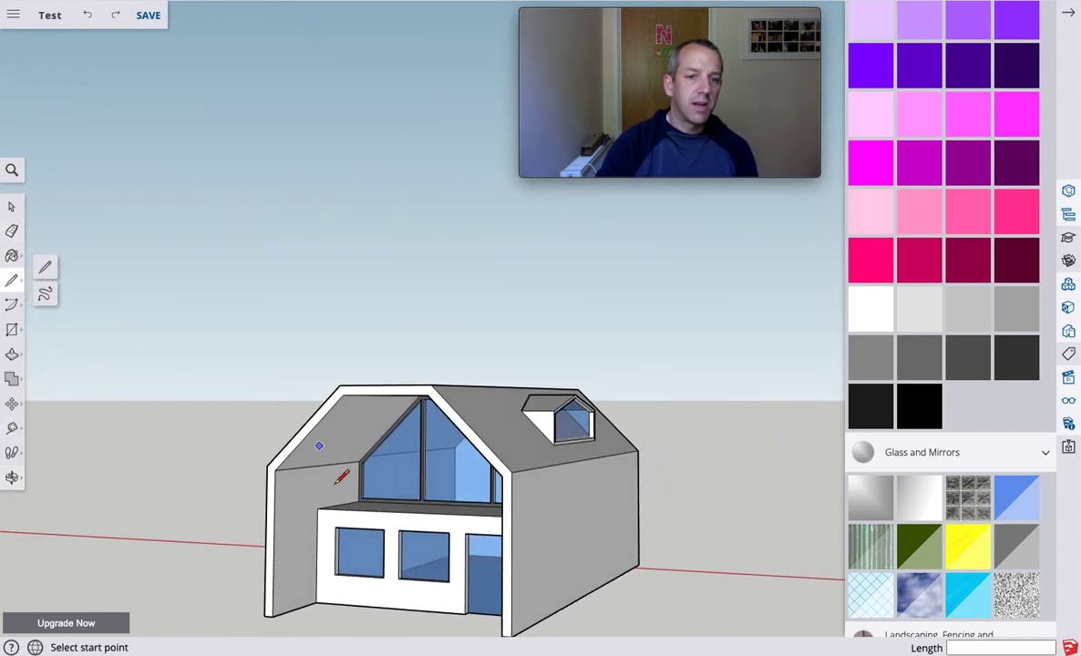
click(317, 508)
click(317, 485)
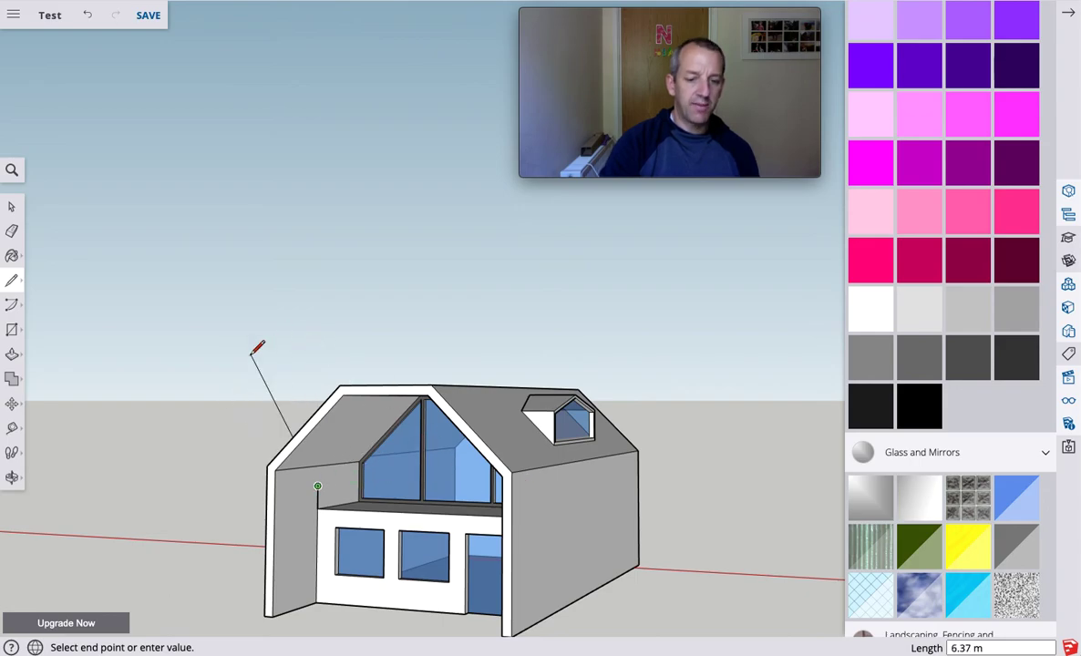
key(o)
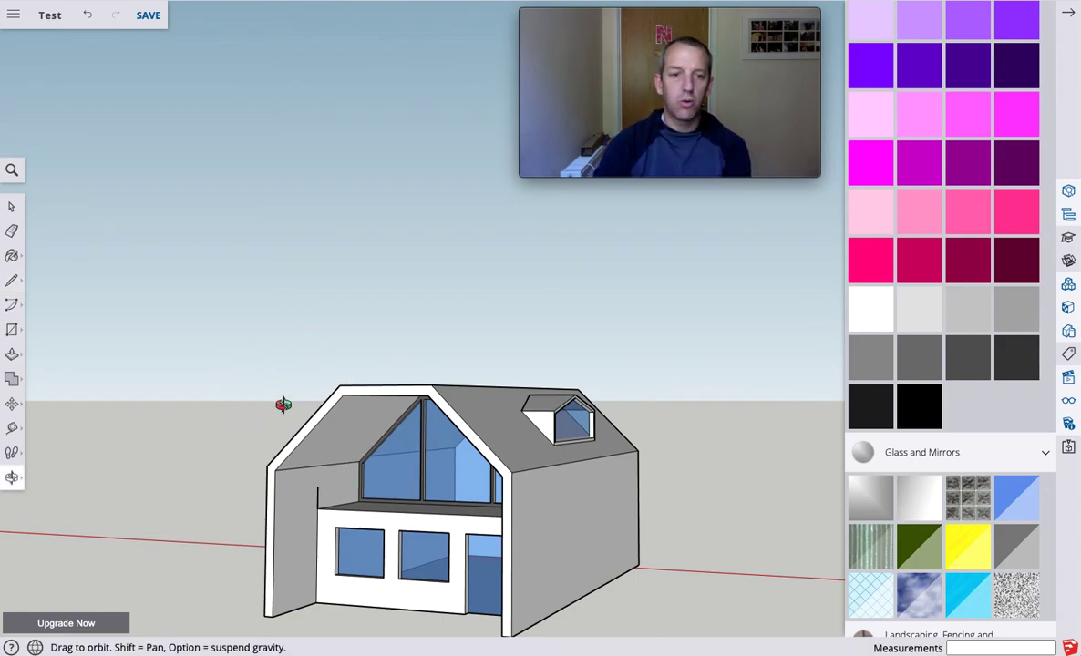
drag(304, 480, 644, 506)
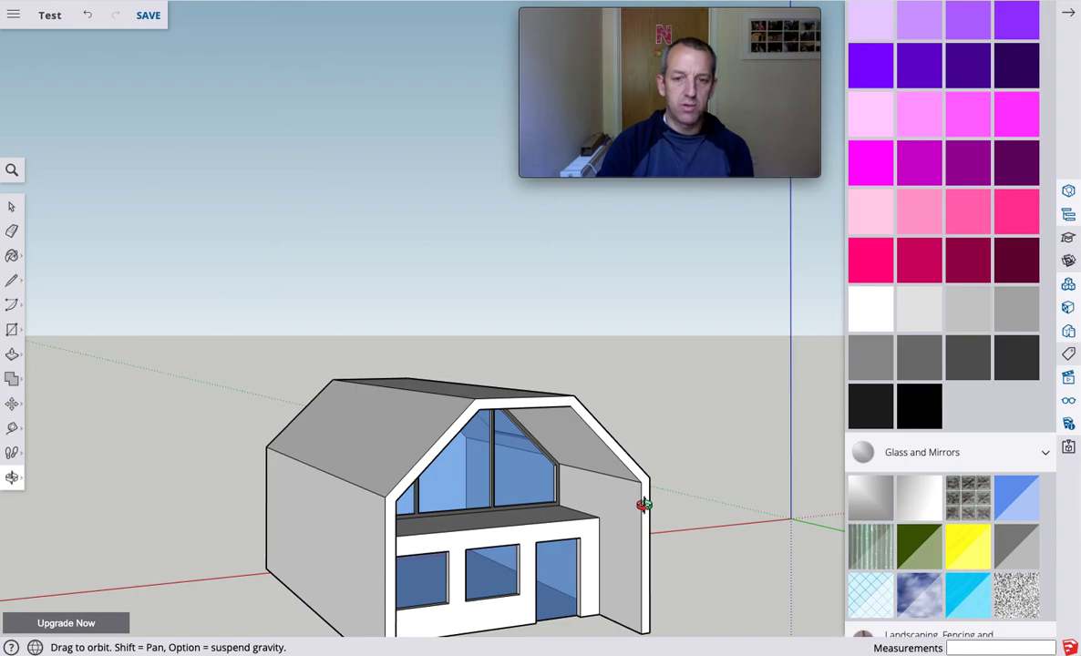
middle_drag(644, 505, 646, 505)
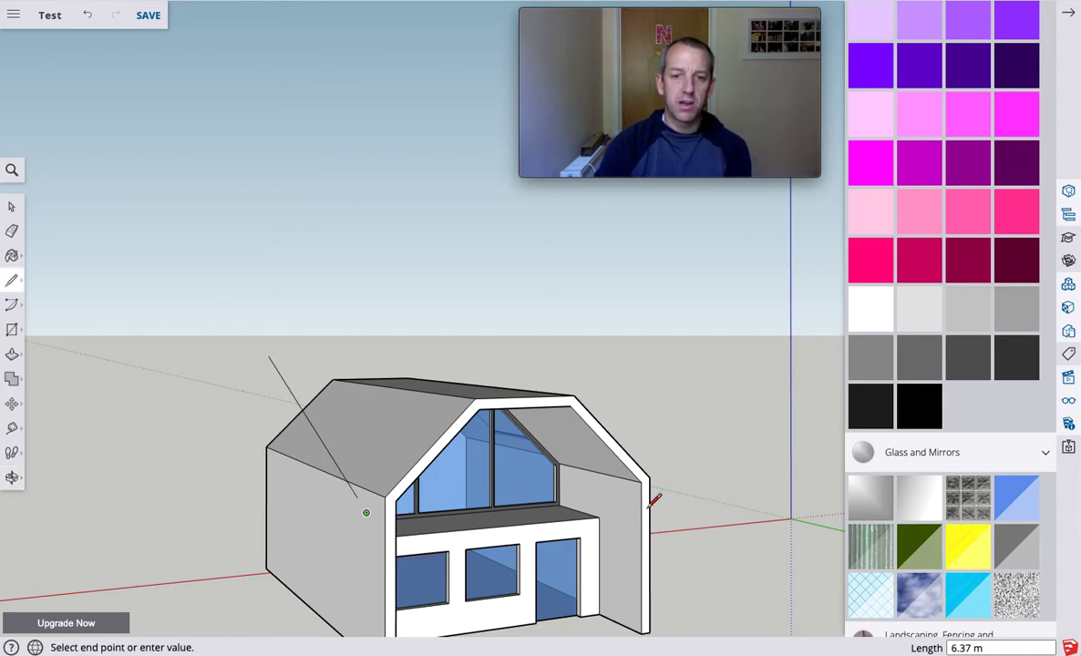
click(599, 494)
click(598, 515)
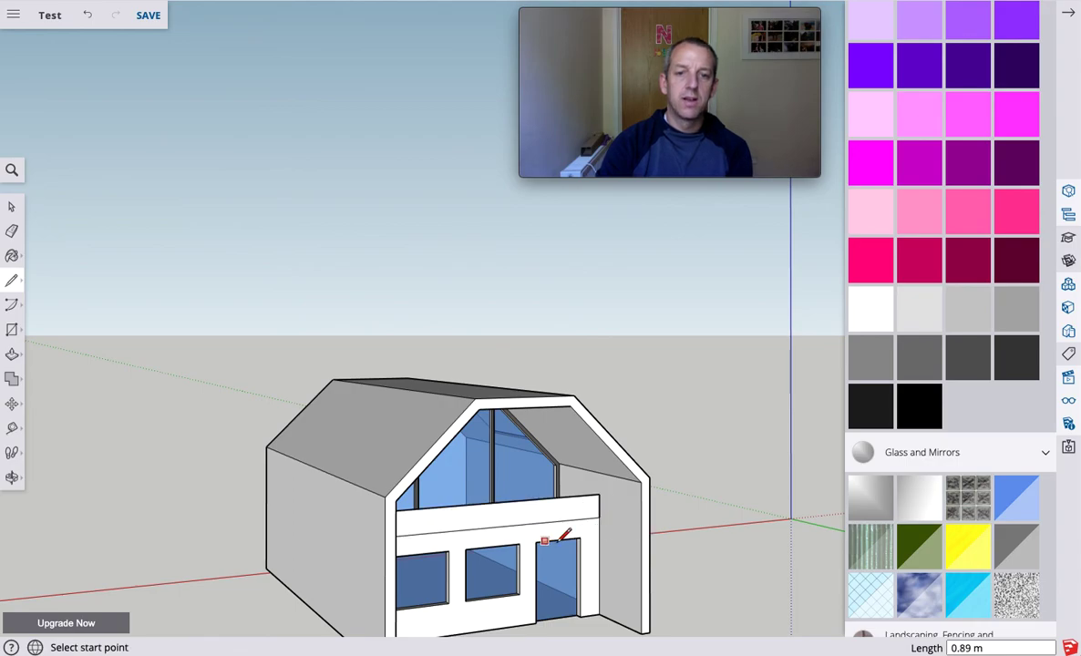
- Paint the upright balcony front panel with translucent blue glass and check it from the dormer side
click(930, 484)
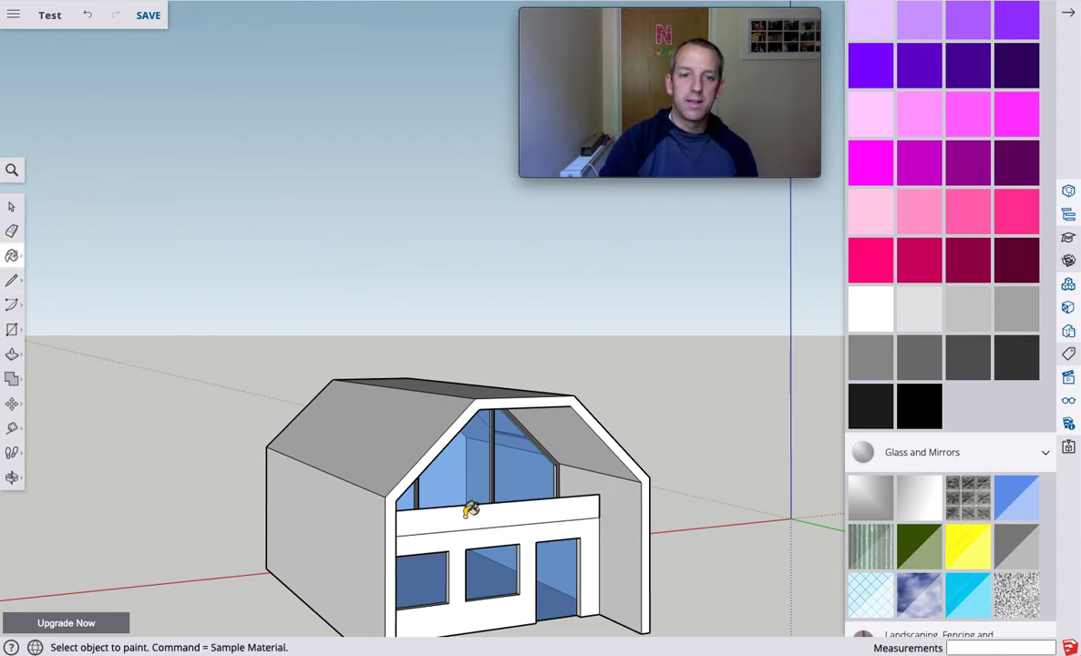
click(463, 509)
click(12, 476)
drag(582, 449, 644, 462)
scroll(643, 462, down, 6)
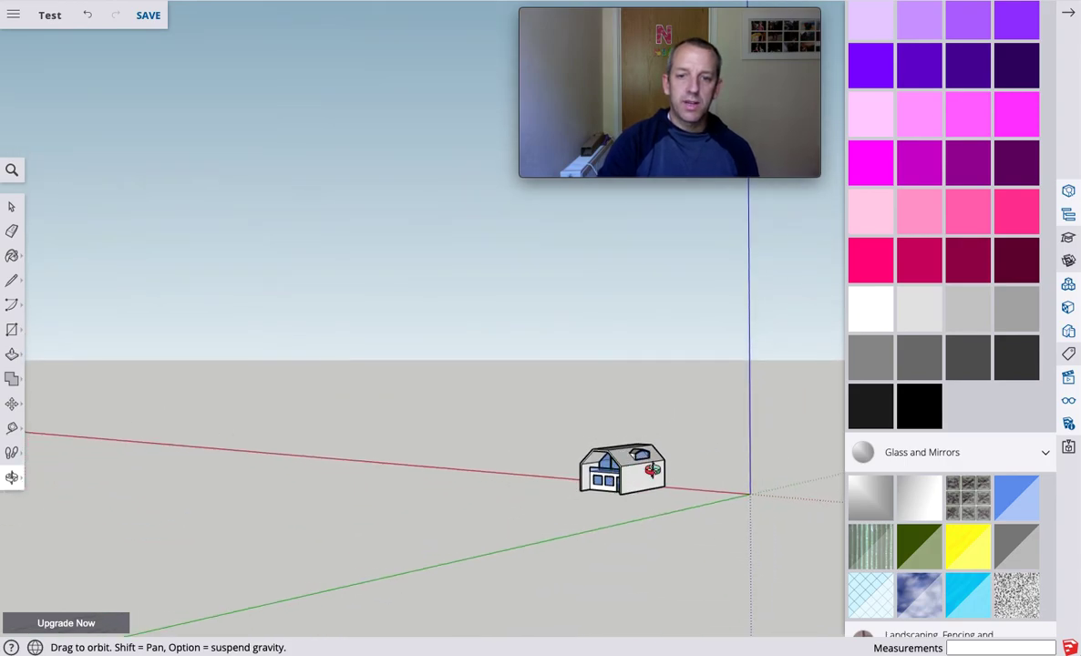
scroll(653, 469, up, 2)
scroll(652, 469, up, 5)
scroll(652, 471, down, 3)
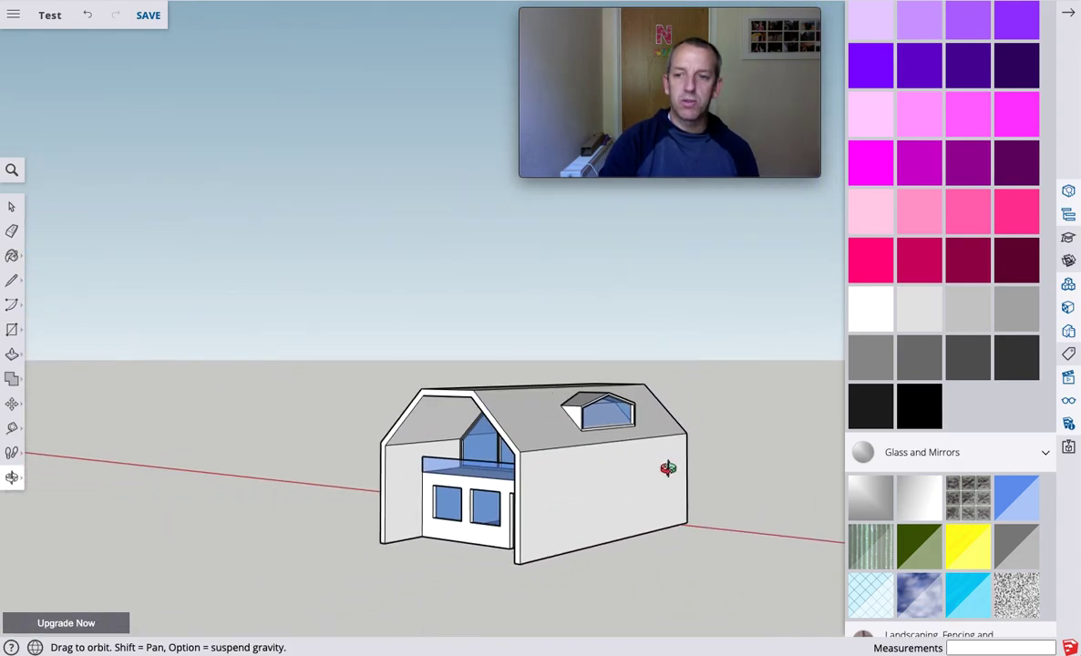
- Turn on shadows and set the sun to 1:53 PM on 11/04
click(1070, 406)
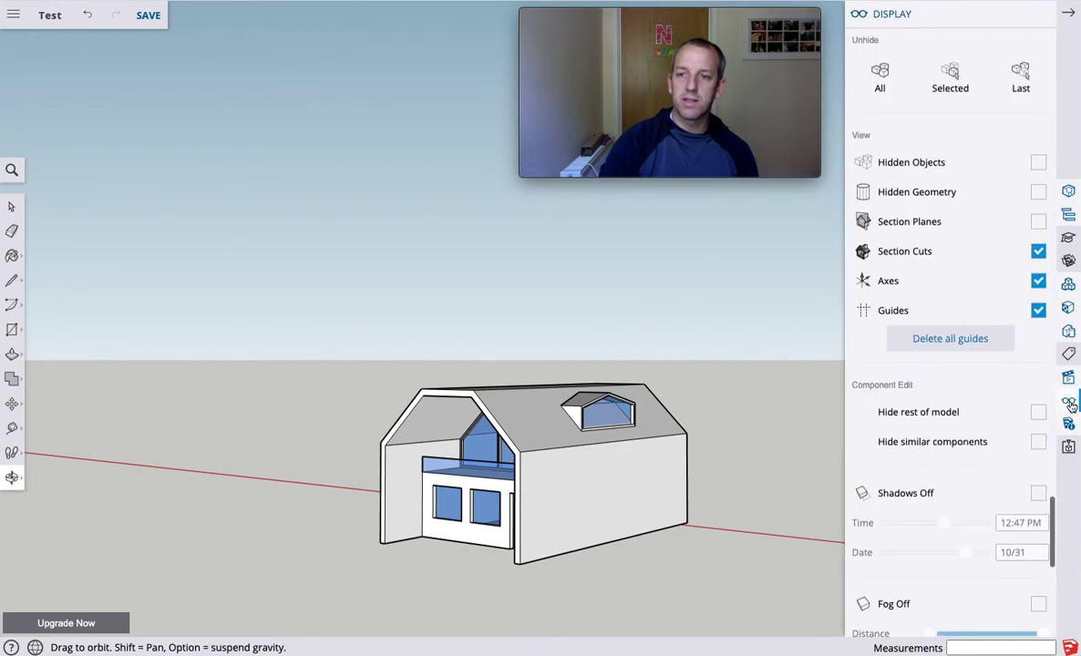
click(1038, 495)
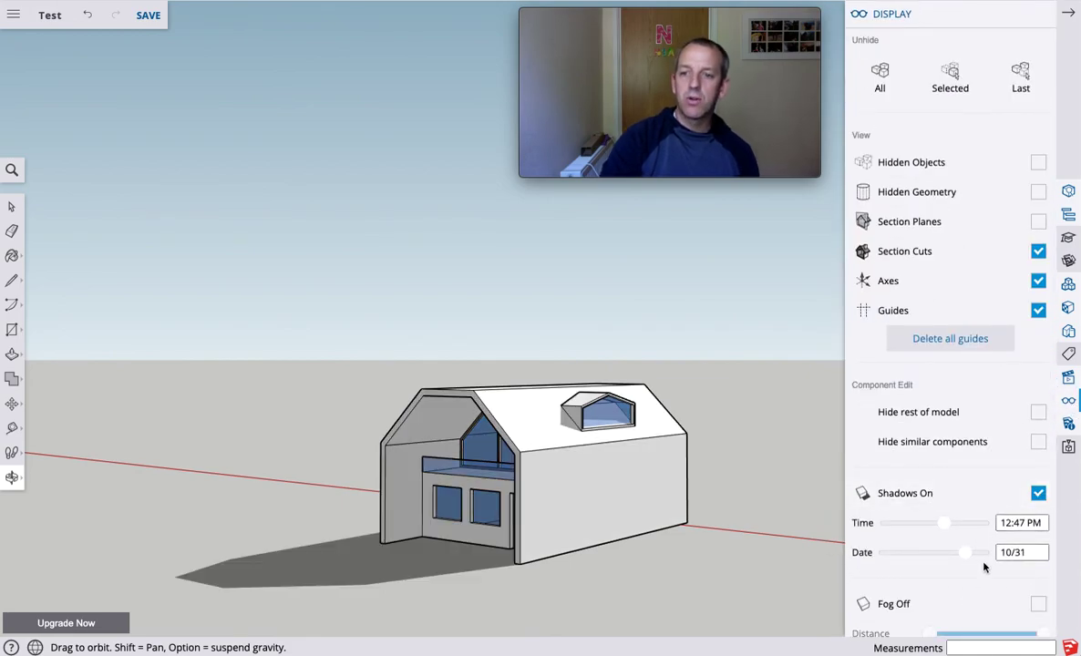
drag(950, 531, 964, 560)
- Paint the long side wall, the dormer-side roof slope, the recess's inner wall and roof faces, and the lower front wall pale peach
scroll(869, 295, up, 10)
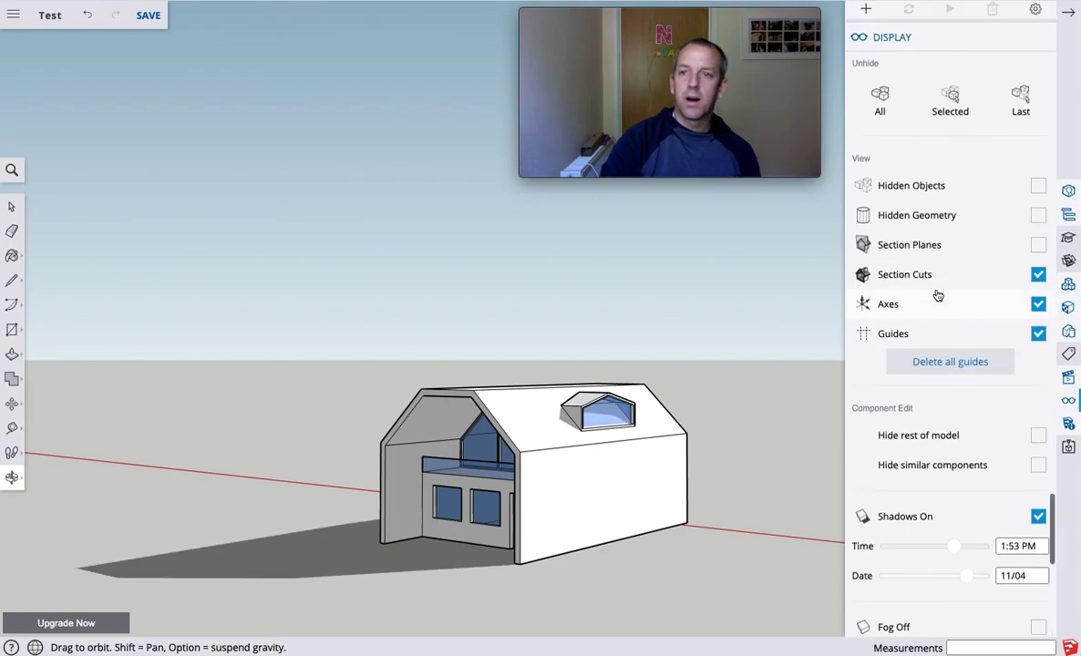
scroll(938, 295, up, 15)
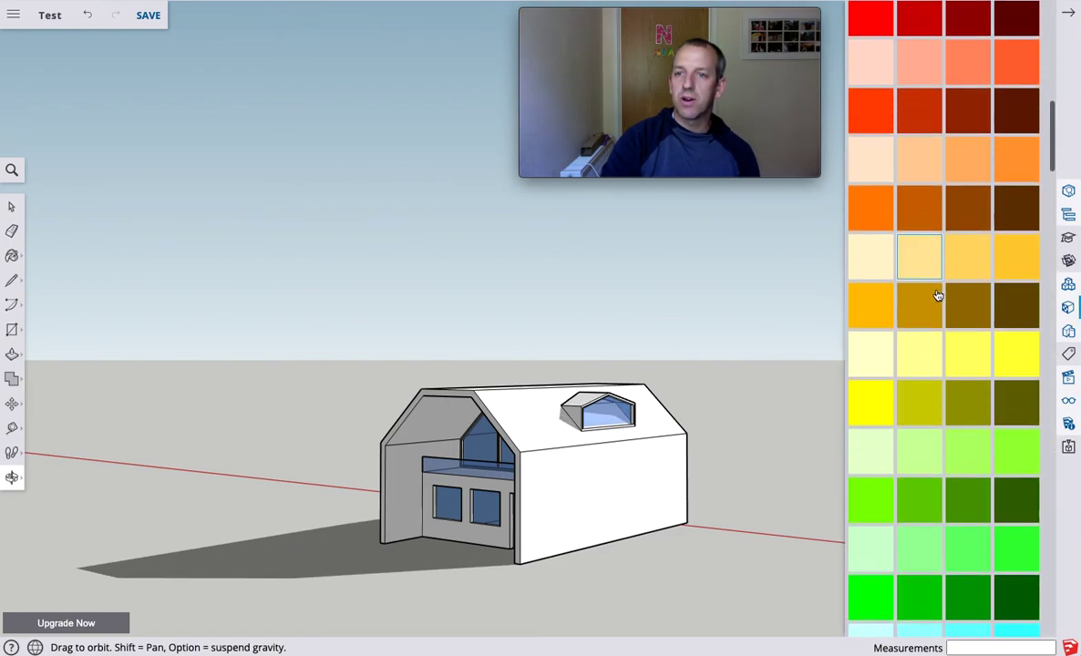
click(880, 325)
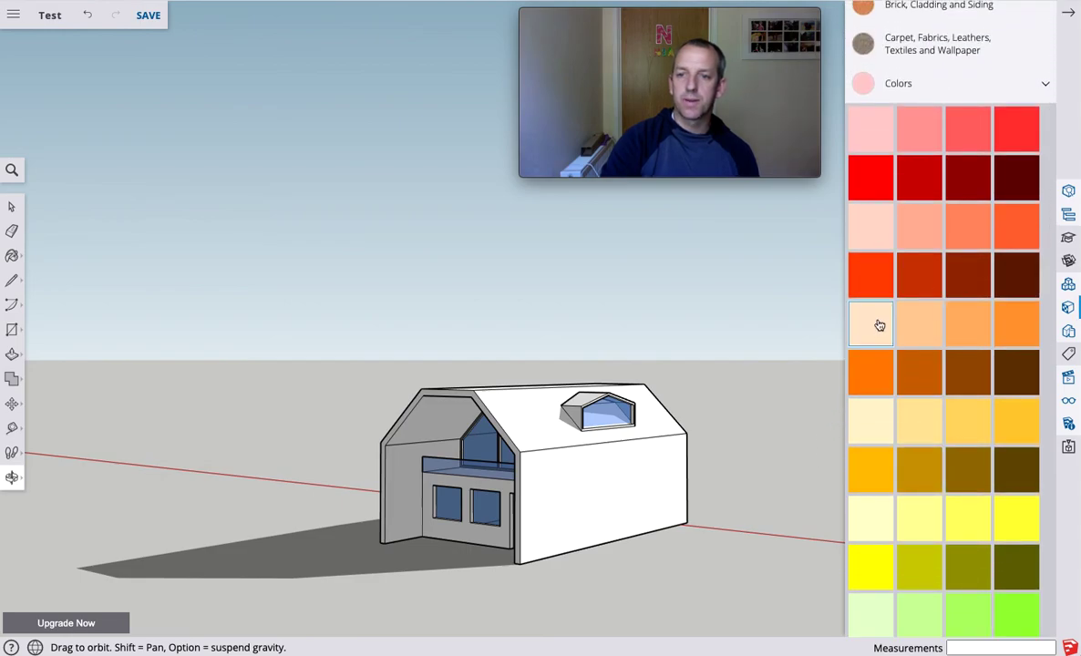
click(629, 470)
click(447, 420)
click(403, 471)
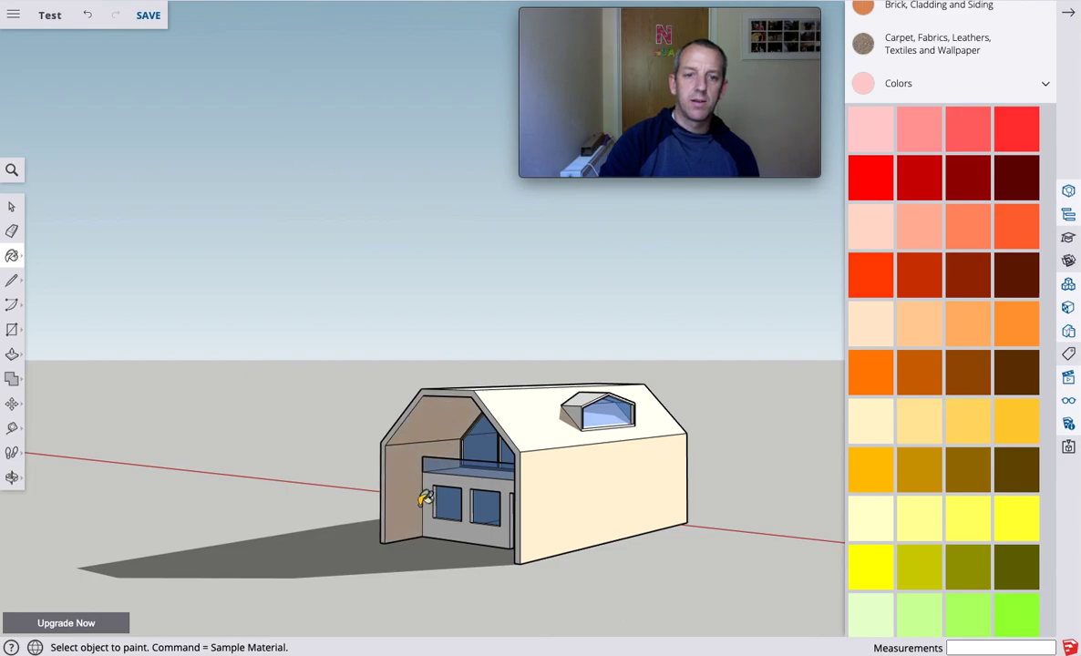
click(453, 528)
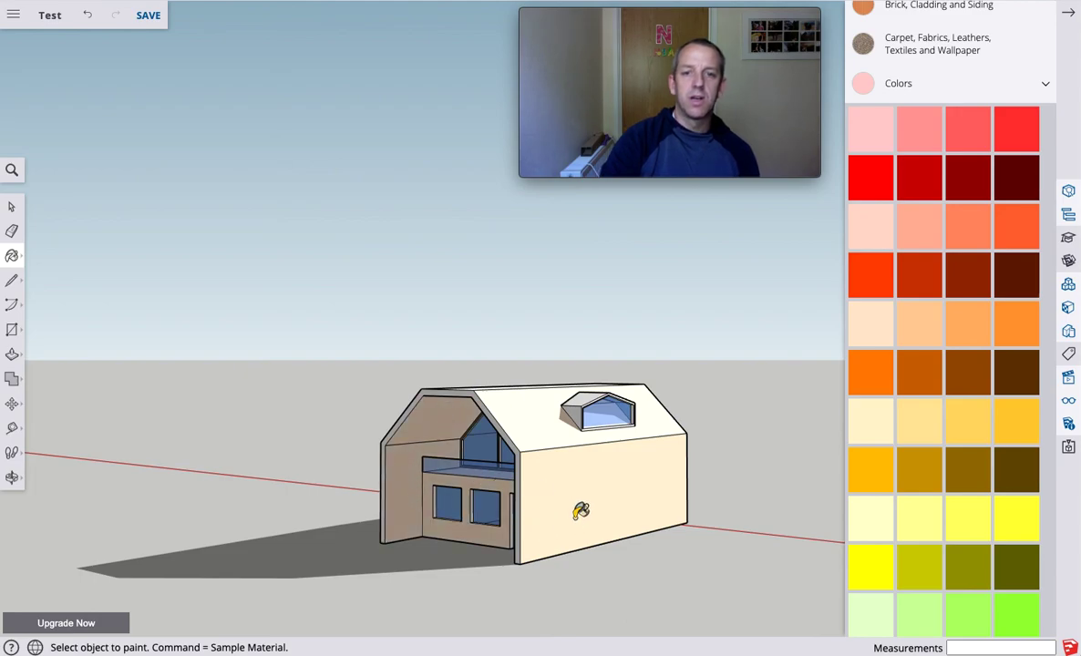